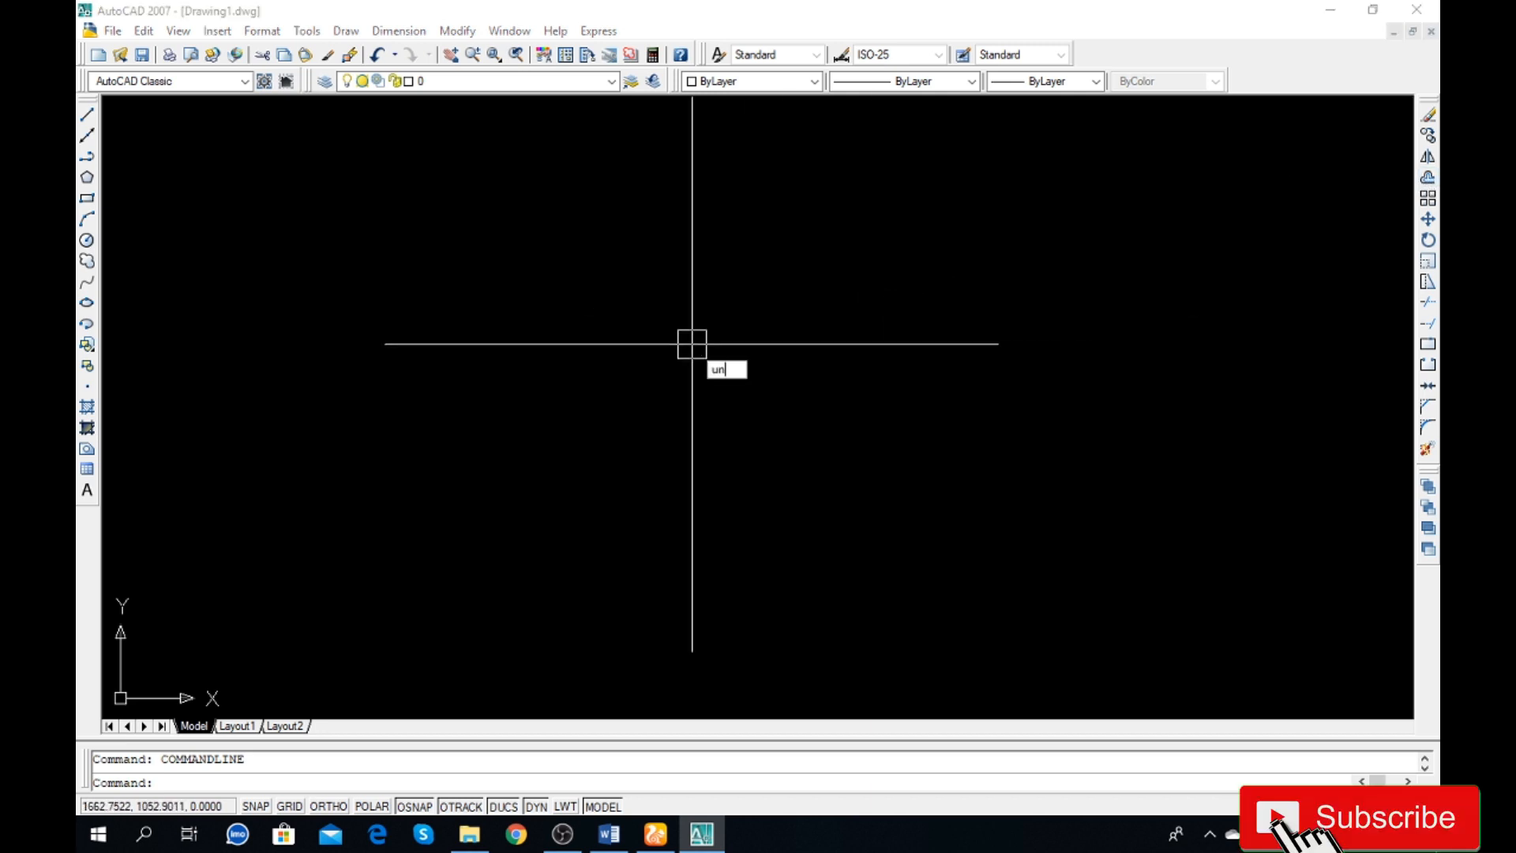
# Step: Configure the drawing units to Architectural length with 0'-0" precision and Inches as the insertion scale
pyautogui.press('Return')
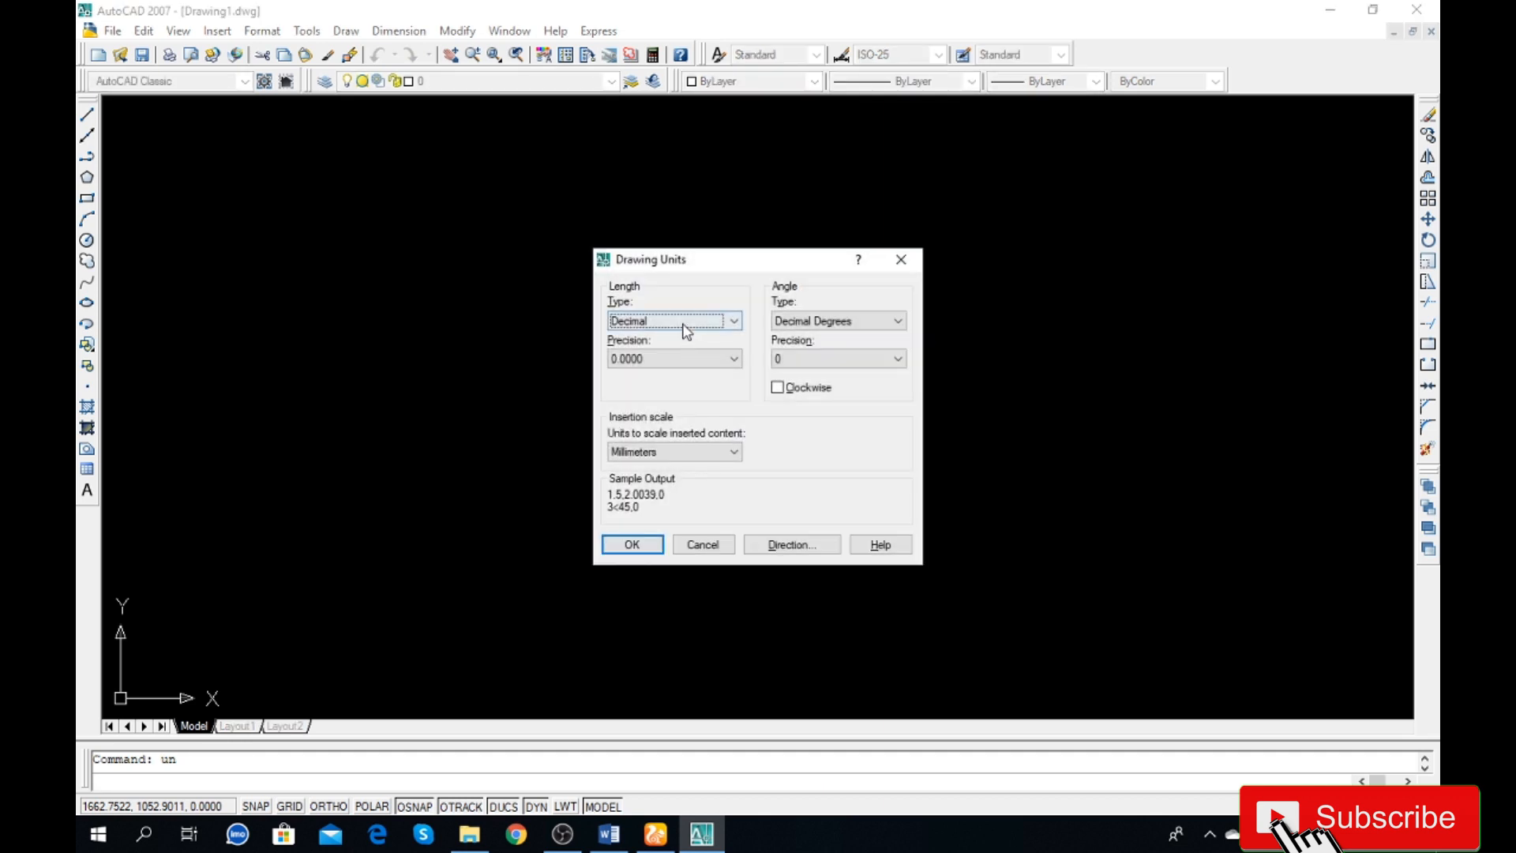
pyautogui.click(680, 349)
pyautogui.click(671, 320)
pyautogui.click(658, 334)
pyautogui.click(671, 359)
pyautogui.click(658, 373)
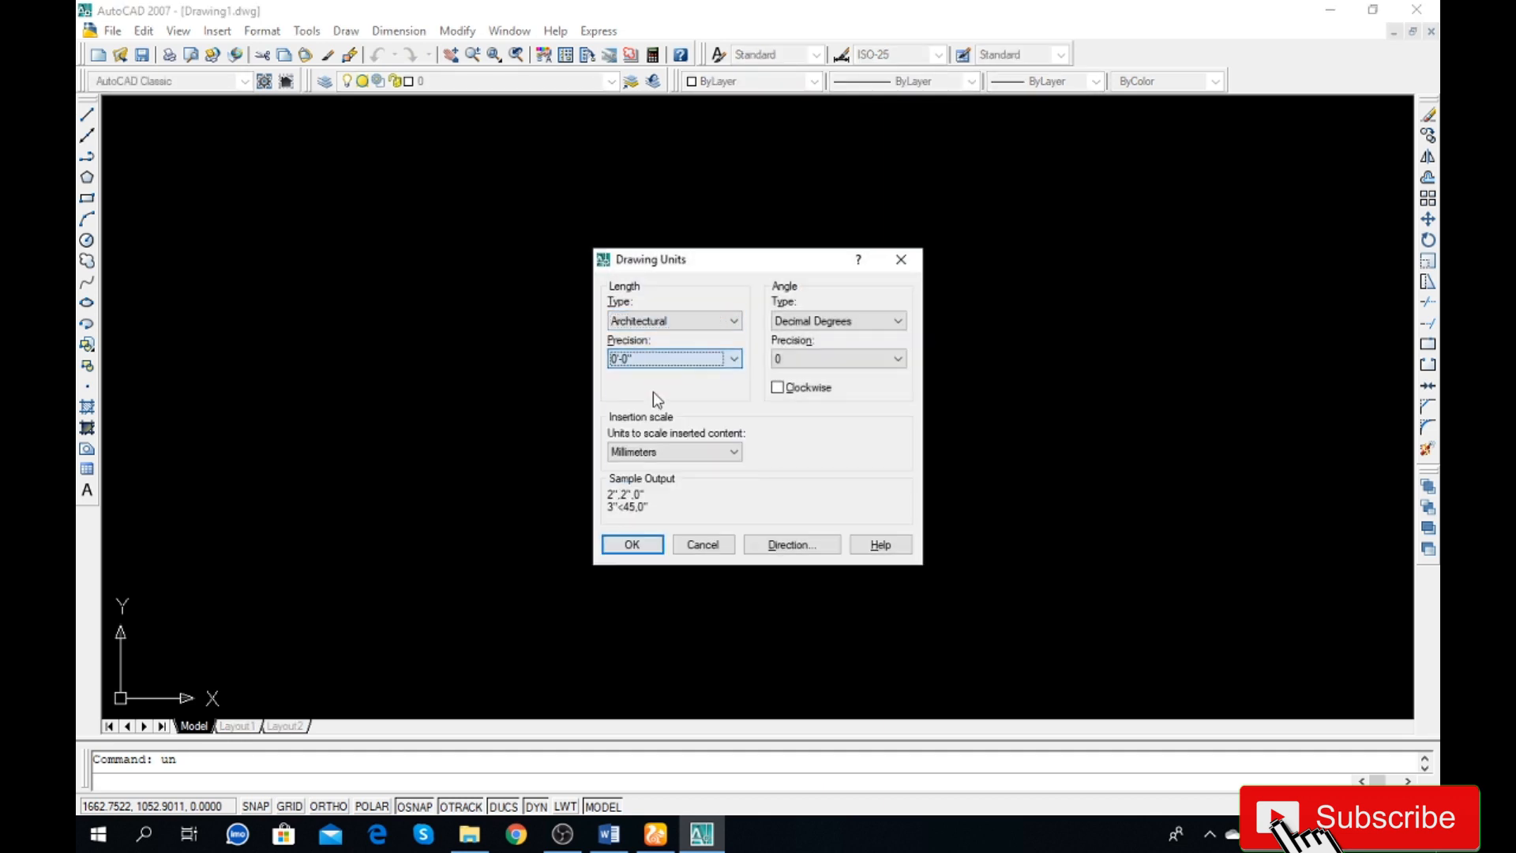
pyautogui.click(644, 453)
pyautogui.click(637, 494)
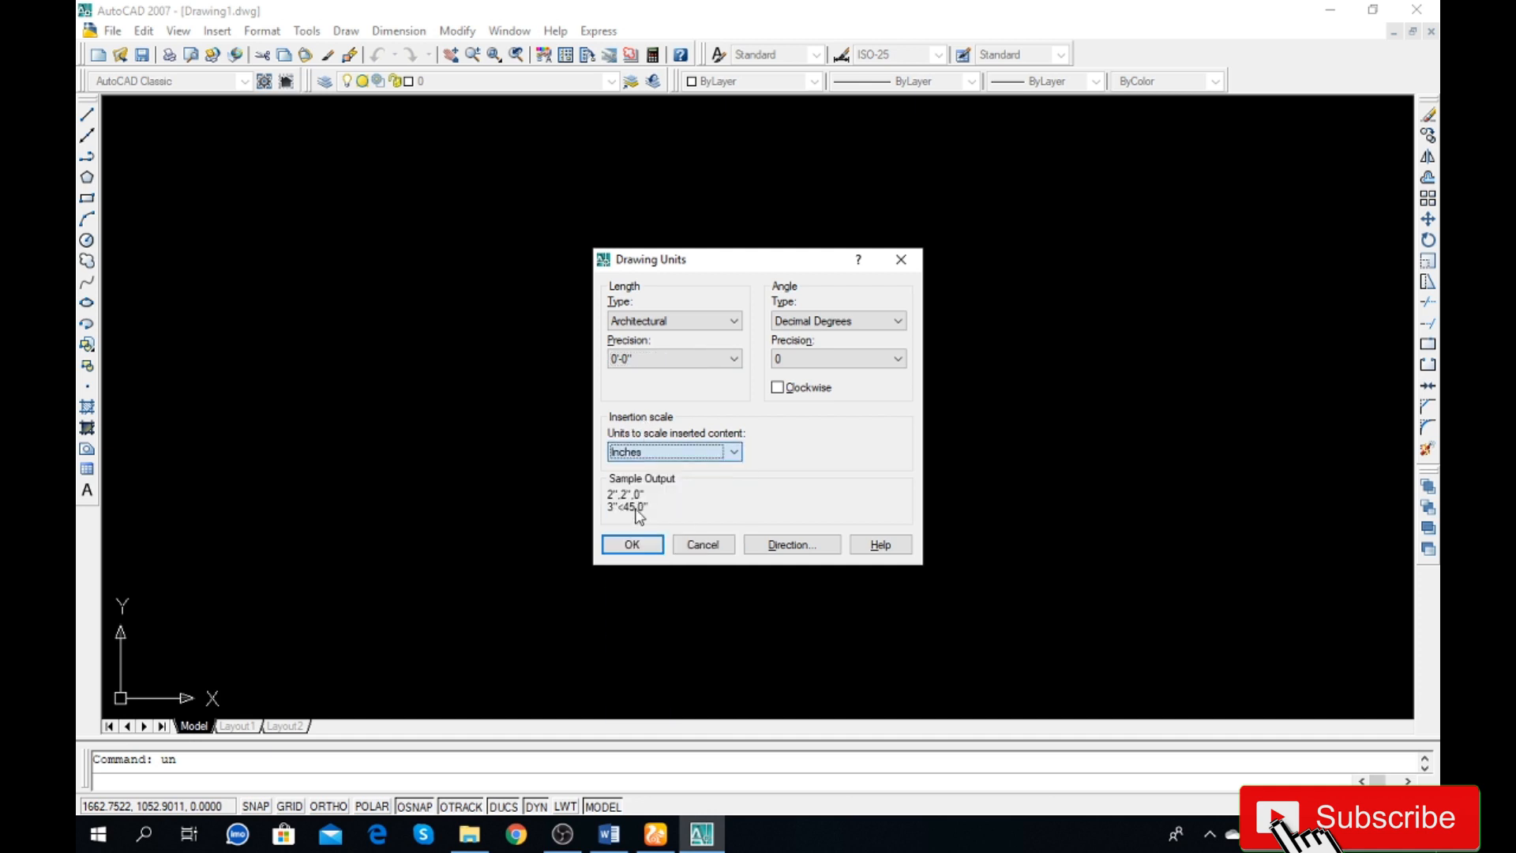
pyautogui.click(626, 544)
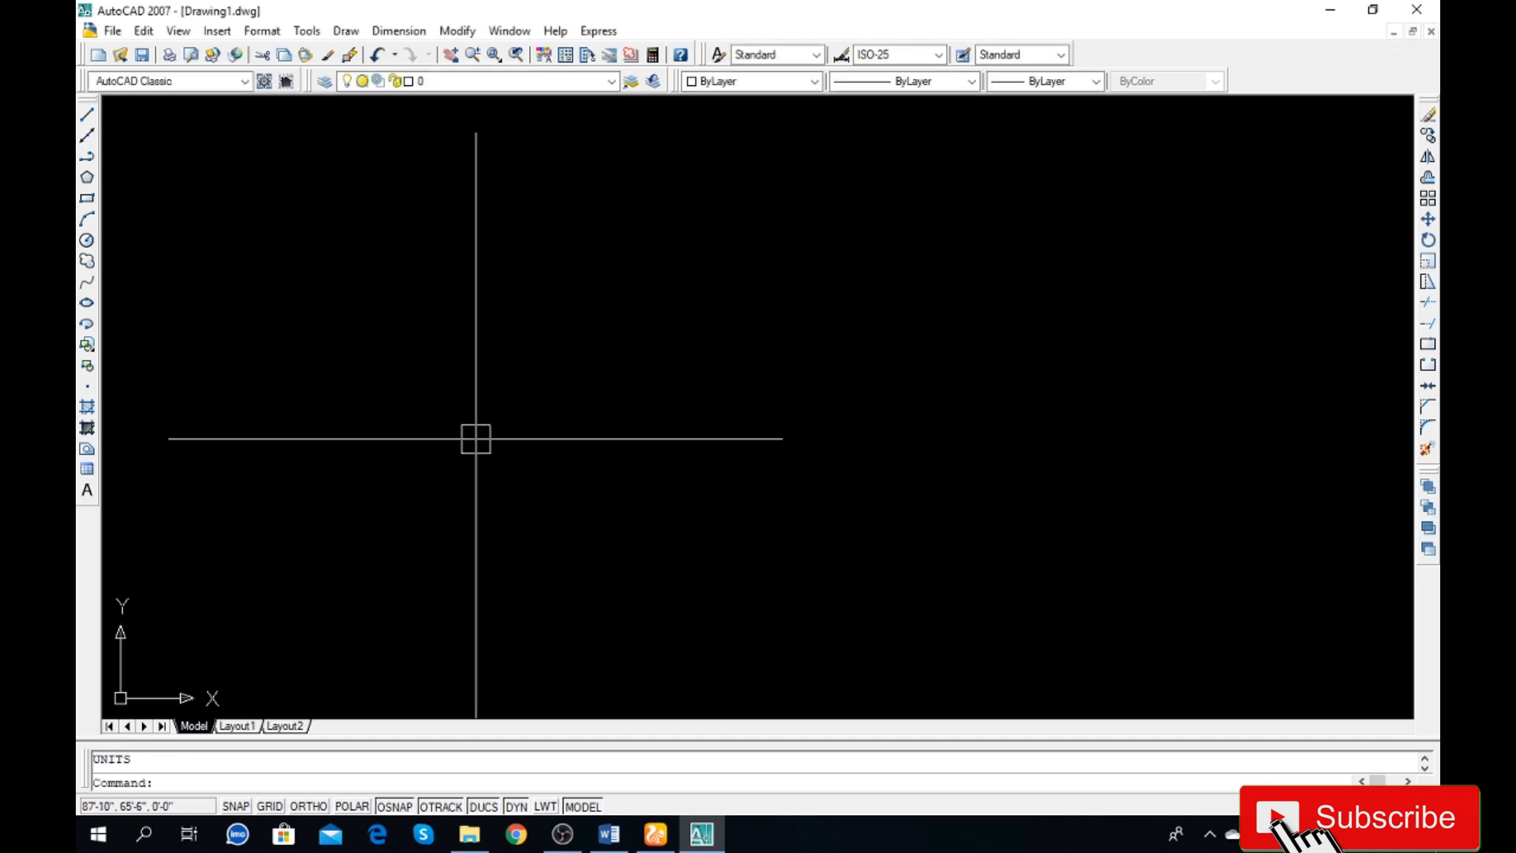
# Step: Modify the ISO-25 dimension style's primary units to Architectural format with 0'-0" precision
pyautogui.write('d')
pyautogui.press('Return')
pyautogui.click(968, 375)
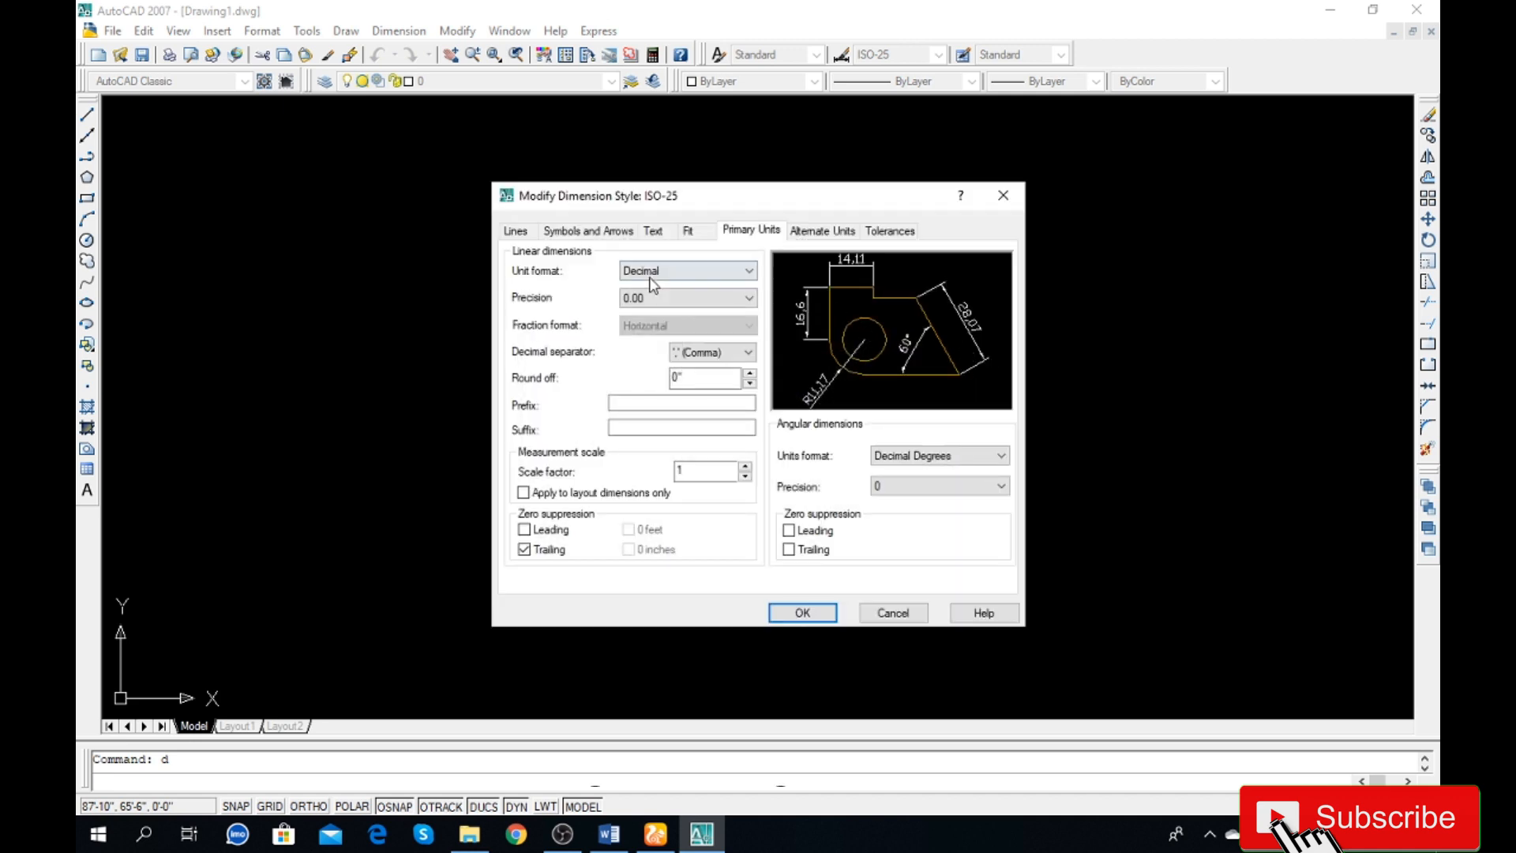
pyautogui.click(652, 276)
pyautogui.click(673, 324)
pyautogui.click(687, 297)
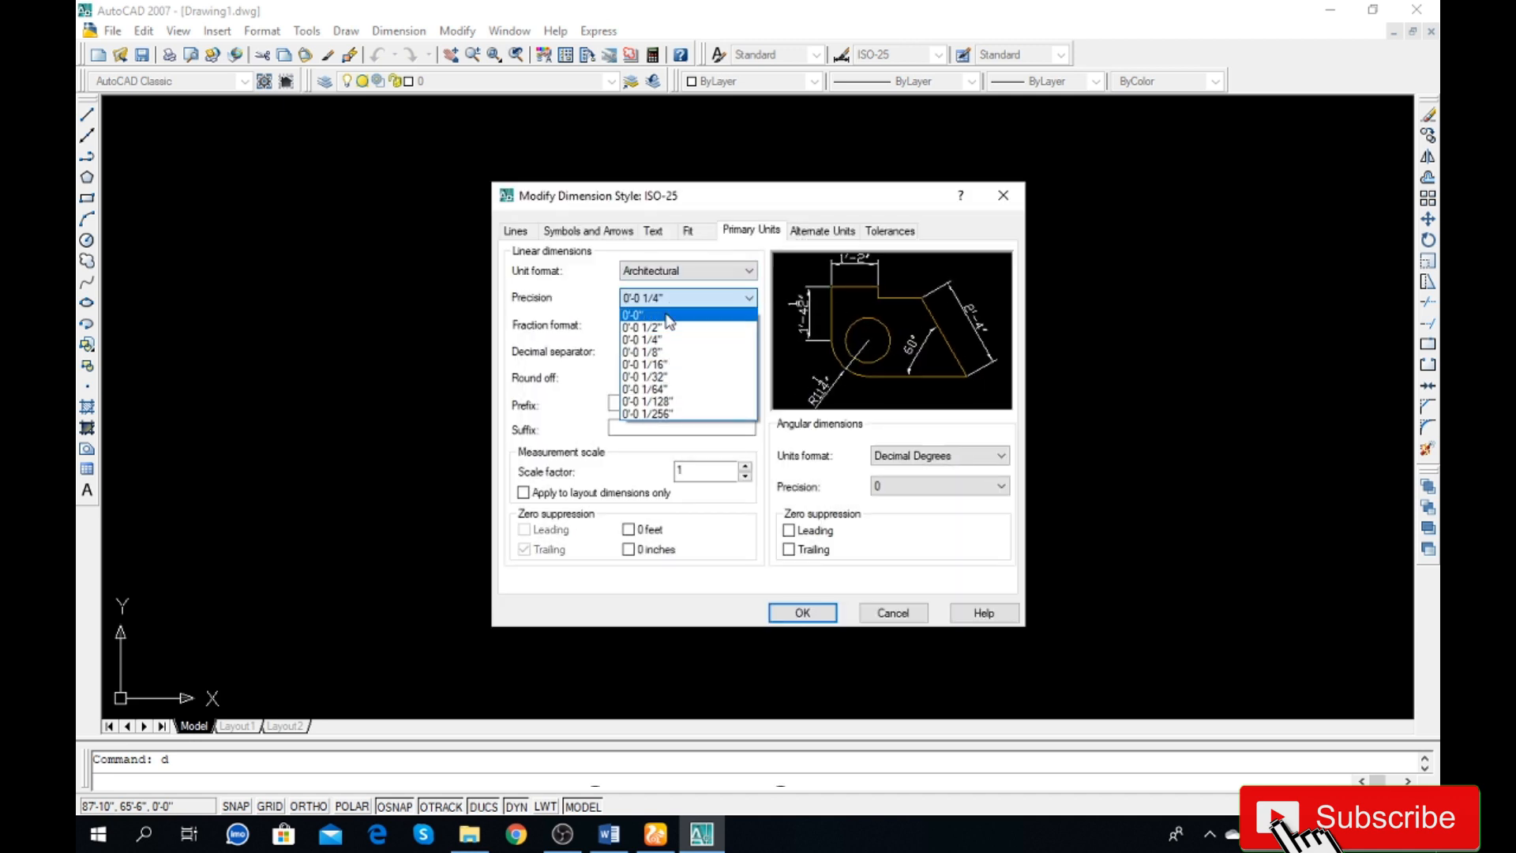
pyautogui.click(655, 309)
pyautogui.click(796, 612)
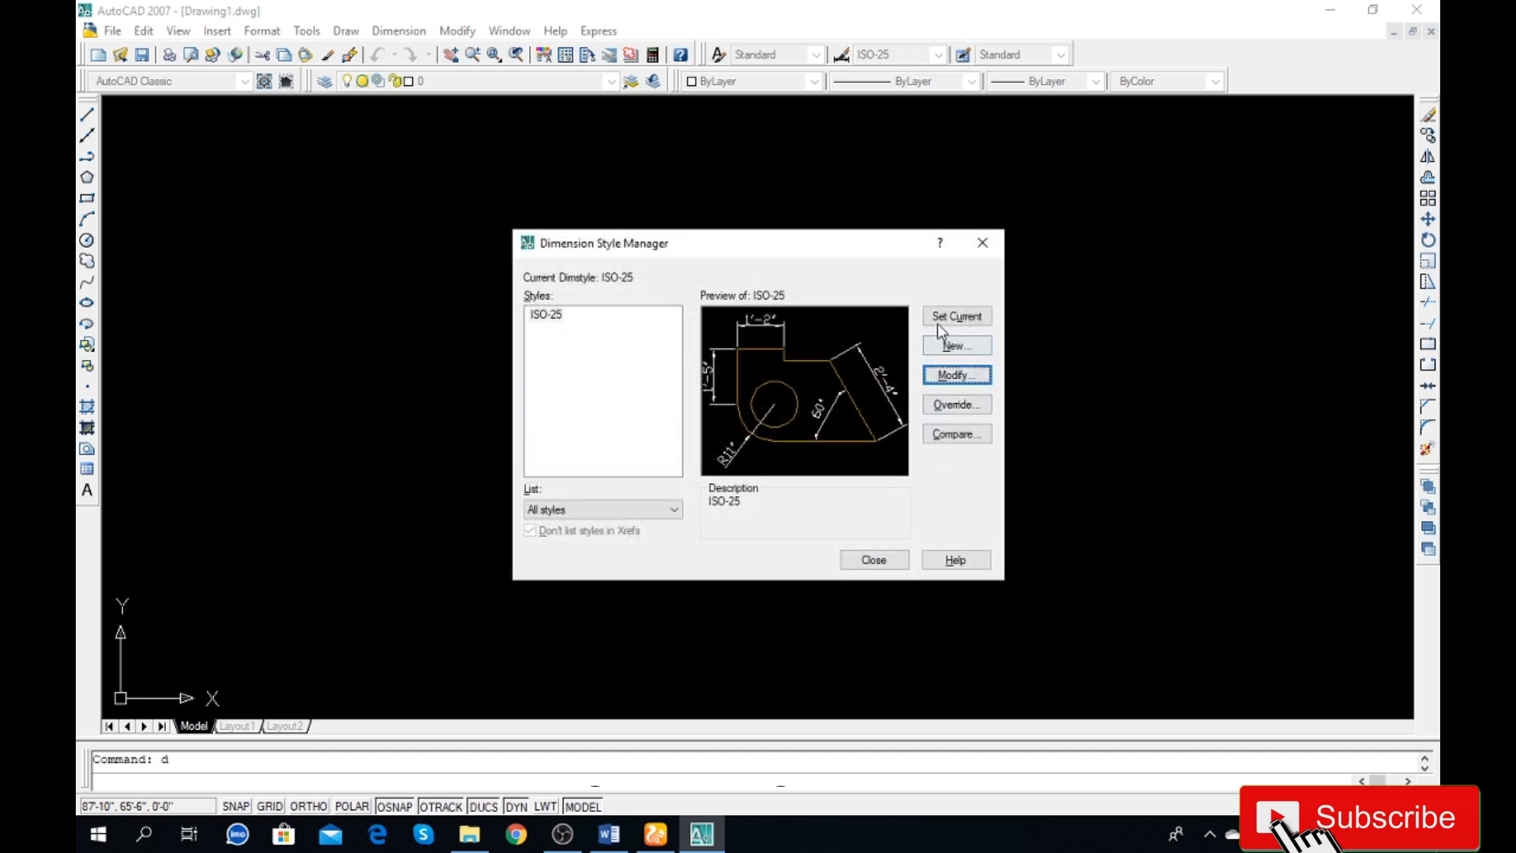
pyautogui.click(874, 559)
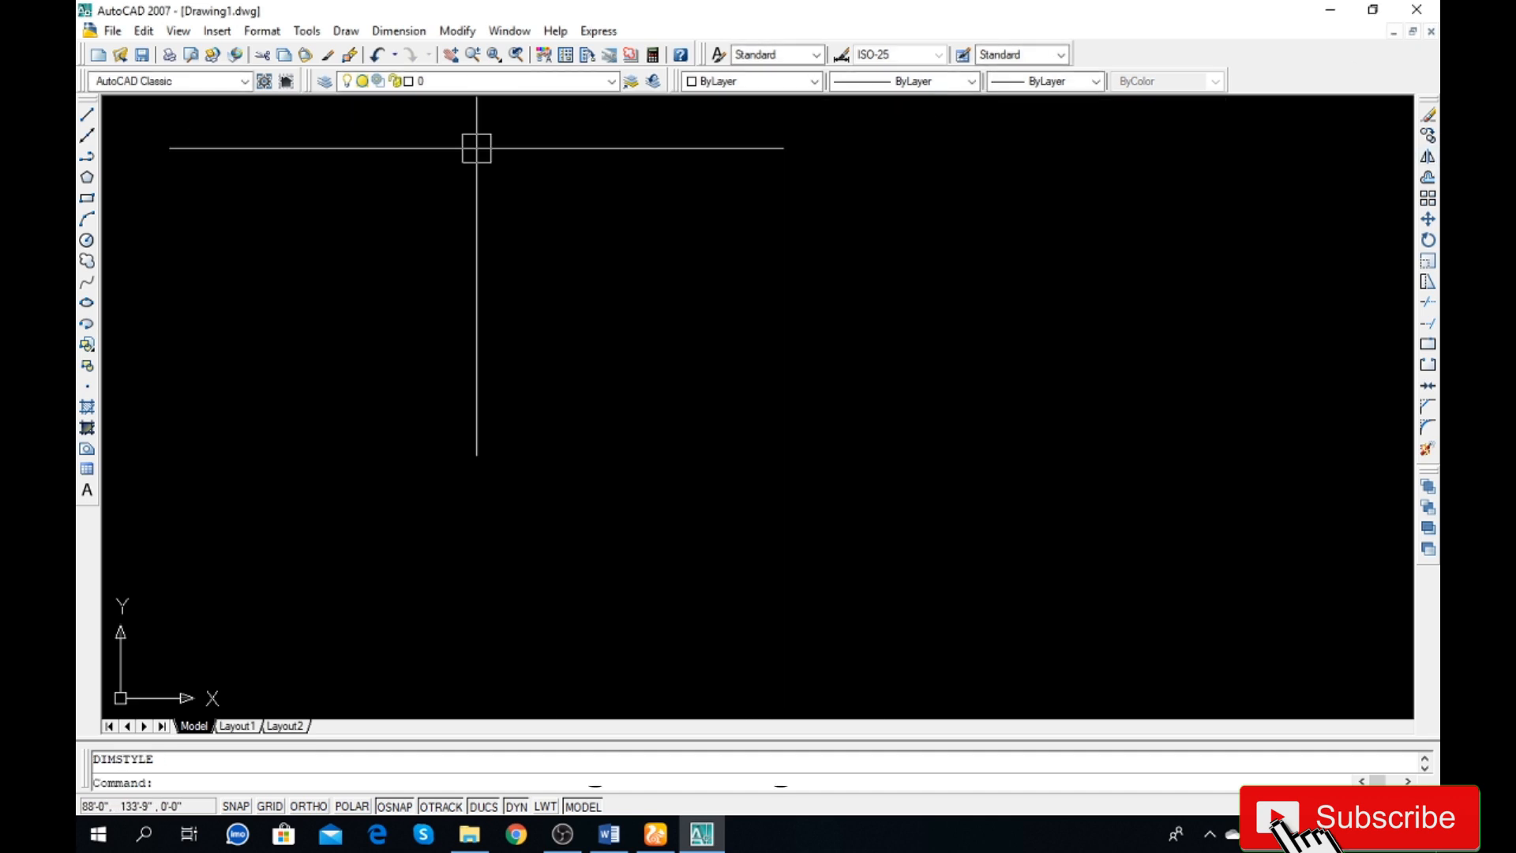
# Step: Draw a long horizontal line with Ortho on as the upper edge of the room outline
pyautogui.click(87, 116)
pyautogui.click(363, 268)
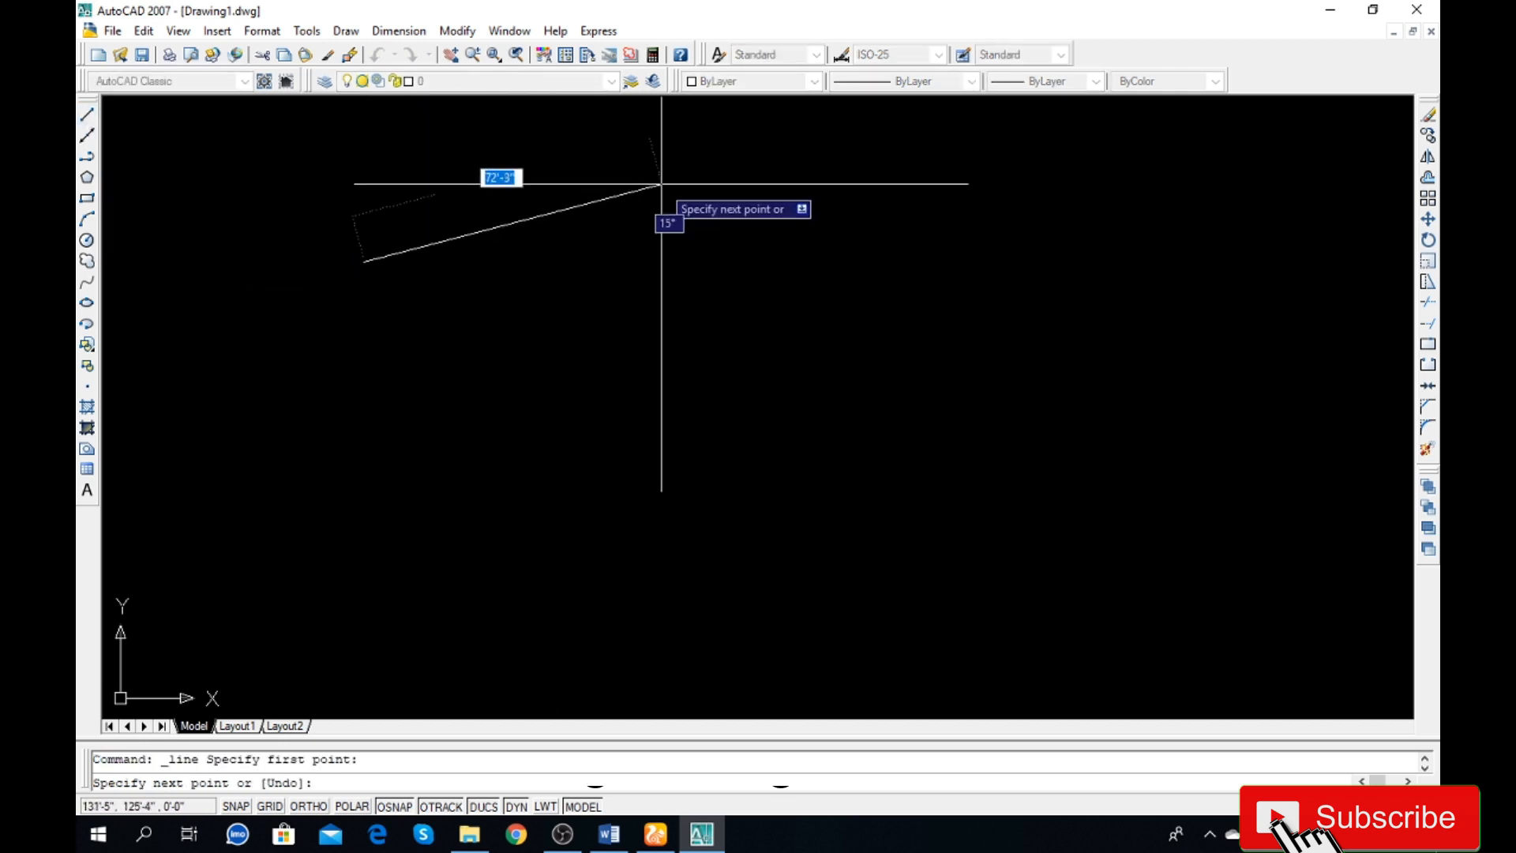
pyautogui.click(763, 262)
pyautogui.press('Return')
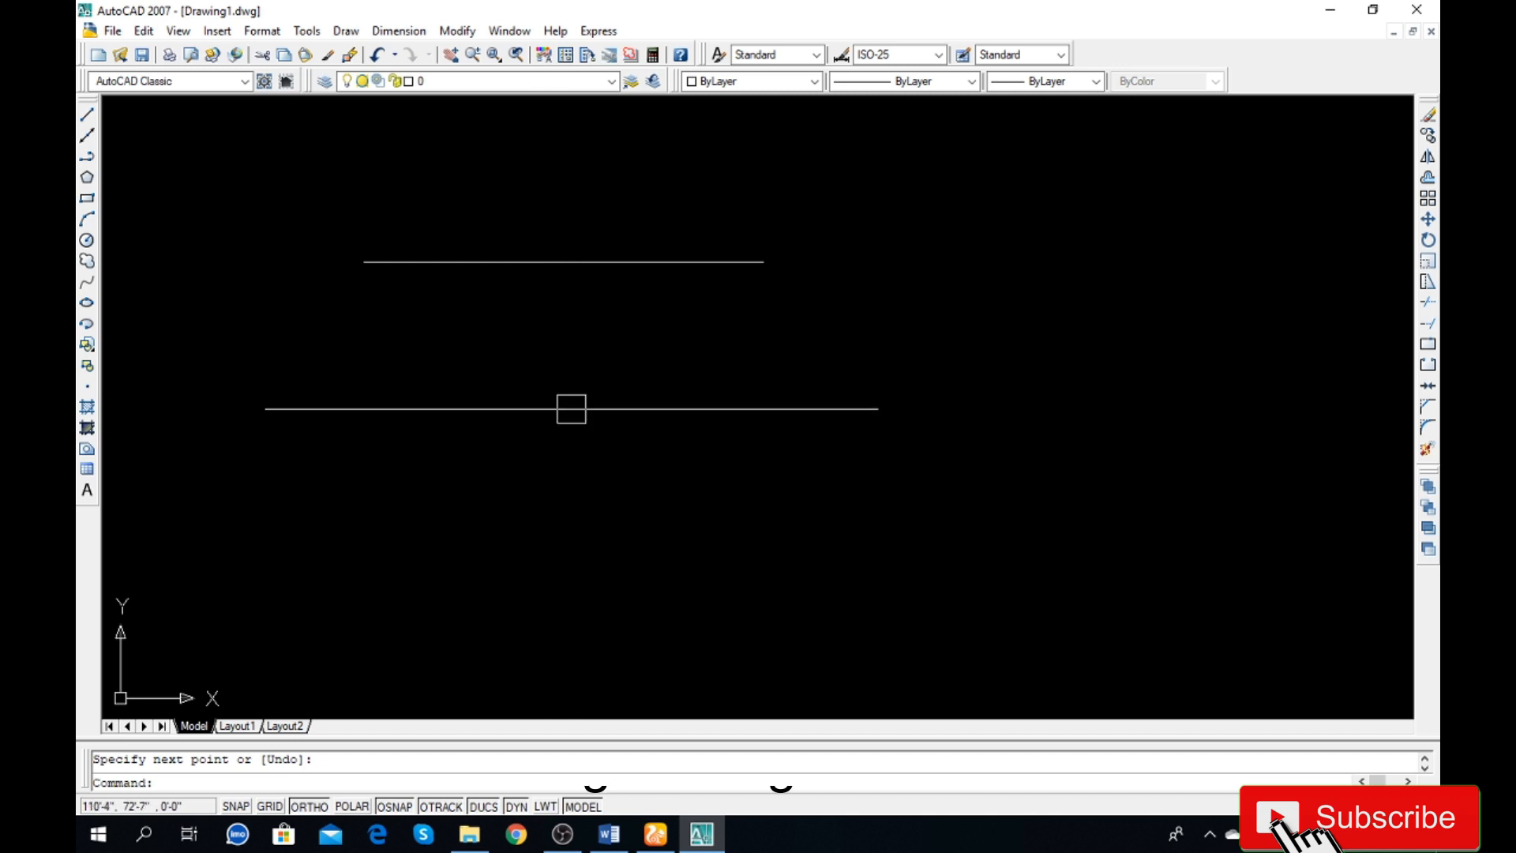
# Step: Offset the horizontal line 20' downward to create the room's lower edge
pyautogui.click(1429, 179)
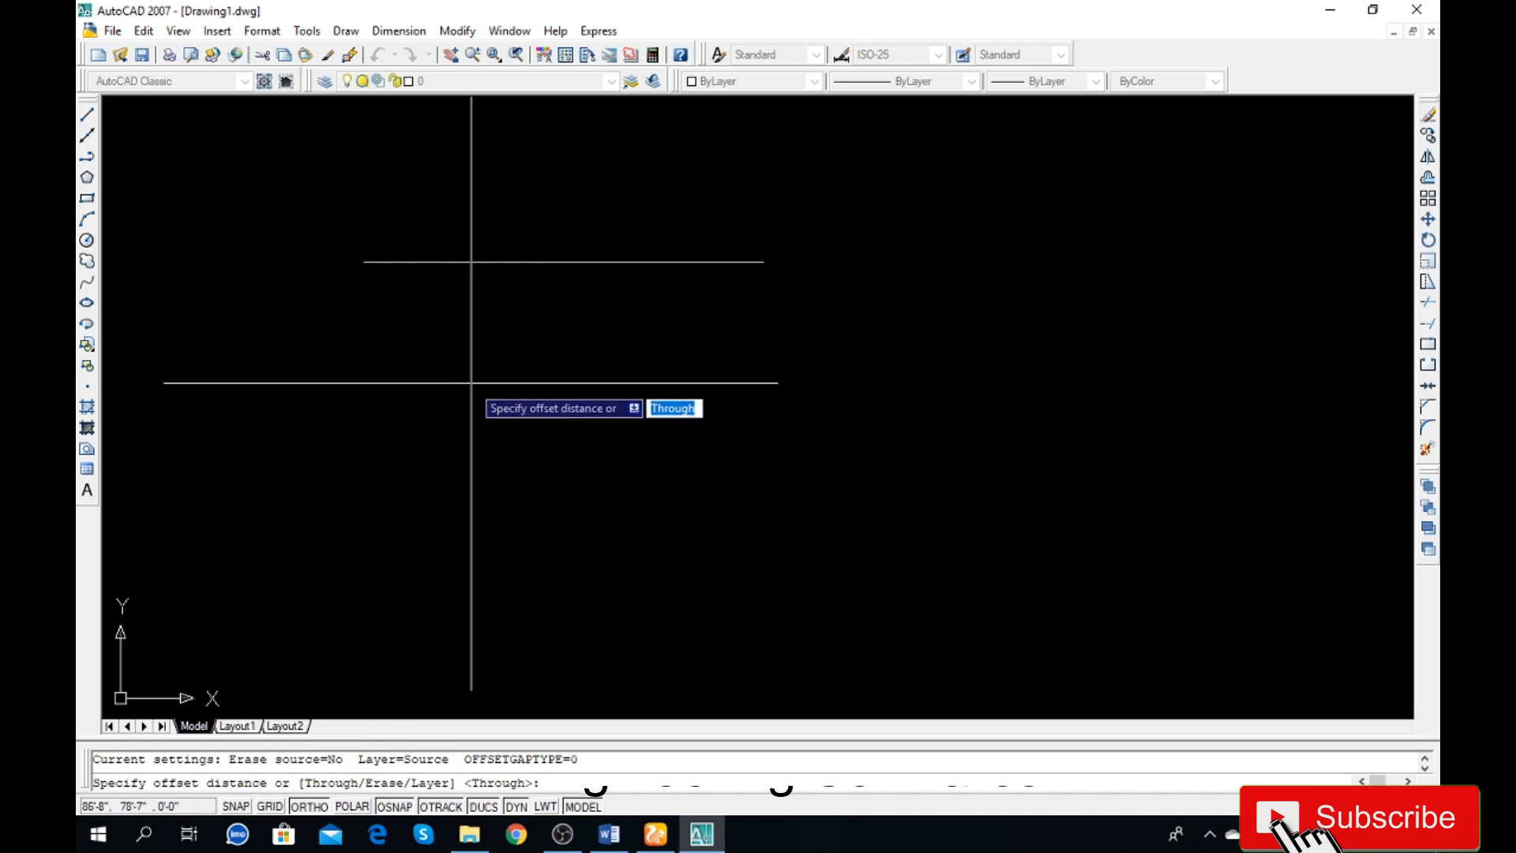
pyautogui.write('20')
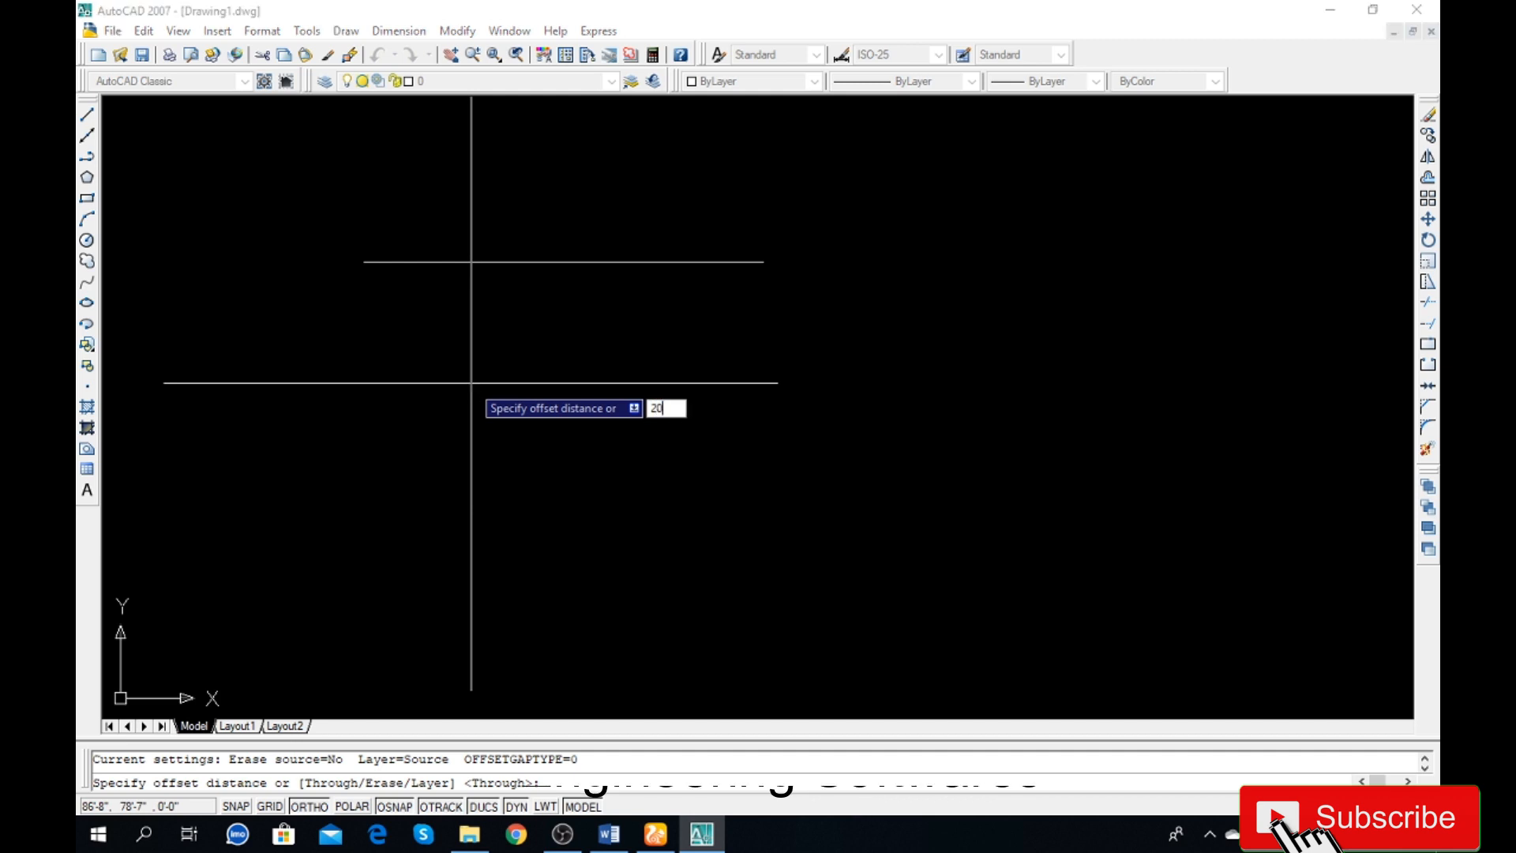
pyautogui.press('Return')
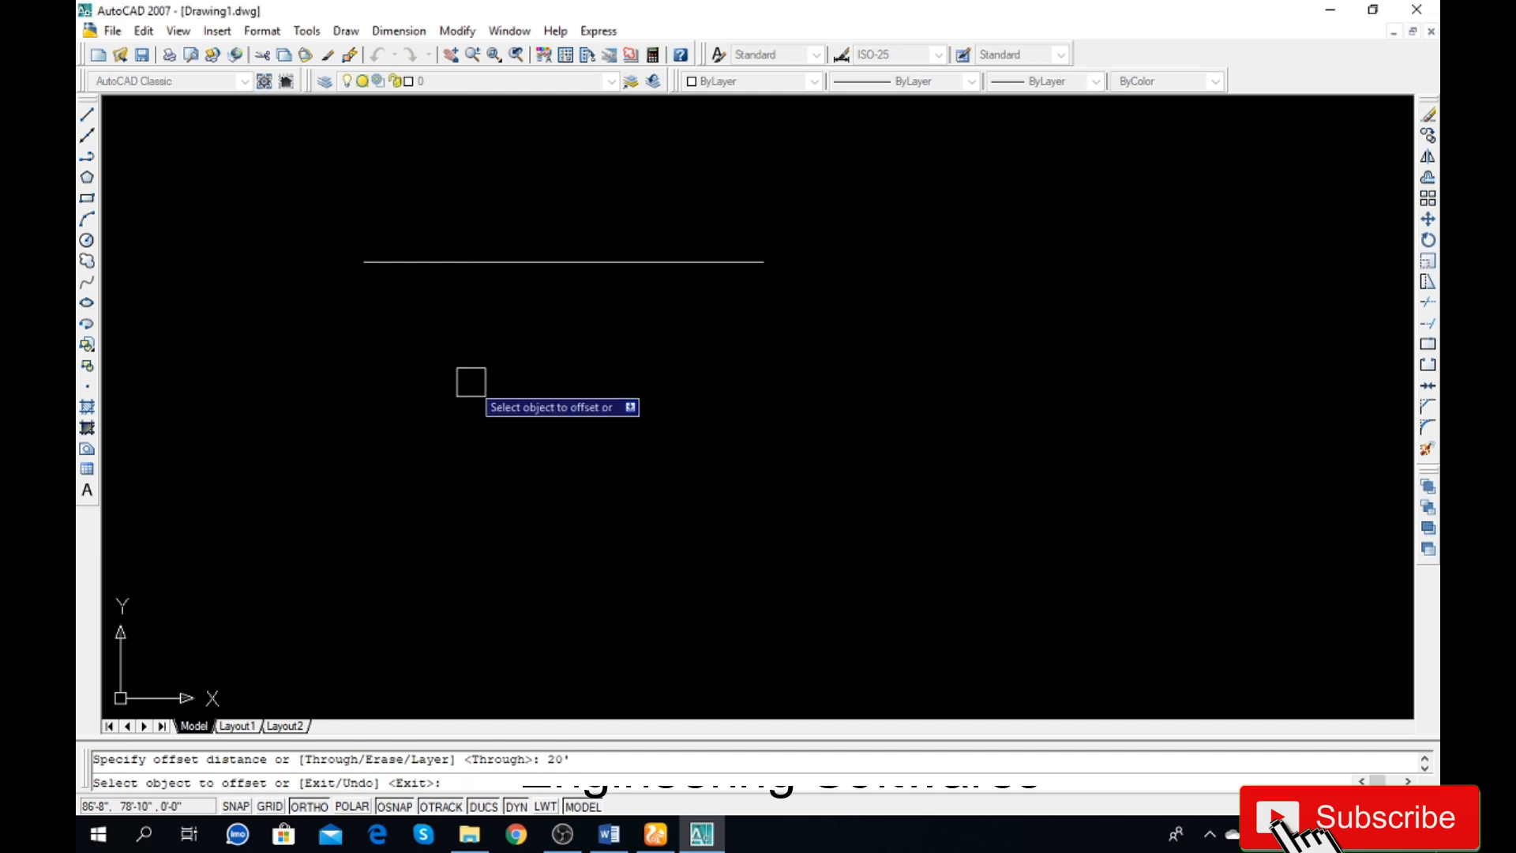
pyautogui.click(473, 262)
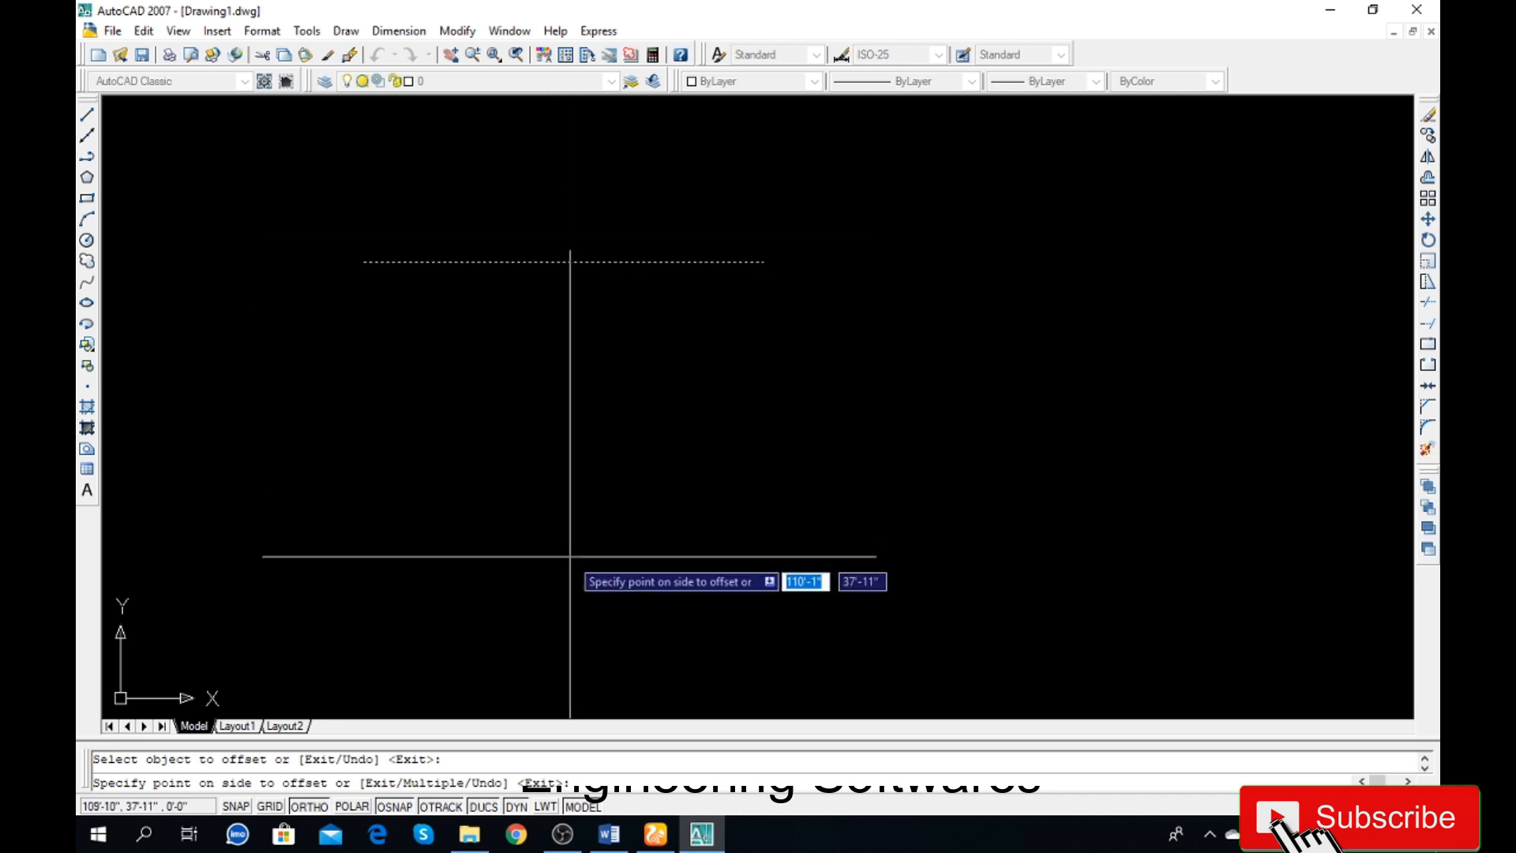
pyautogui.scroll(-2, 513, 347)
pyautogui.scroll(2, 521, 443)
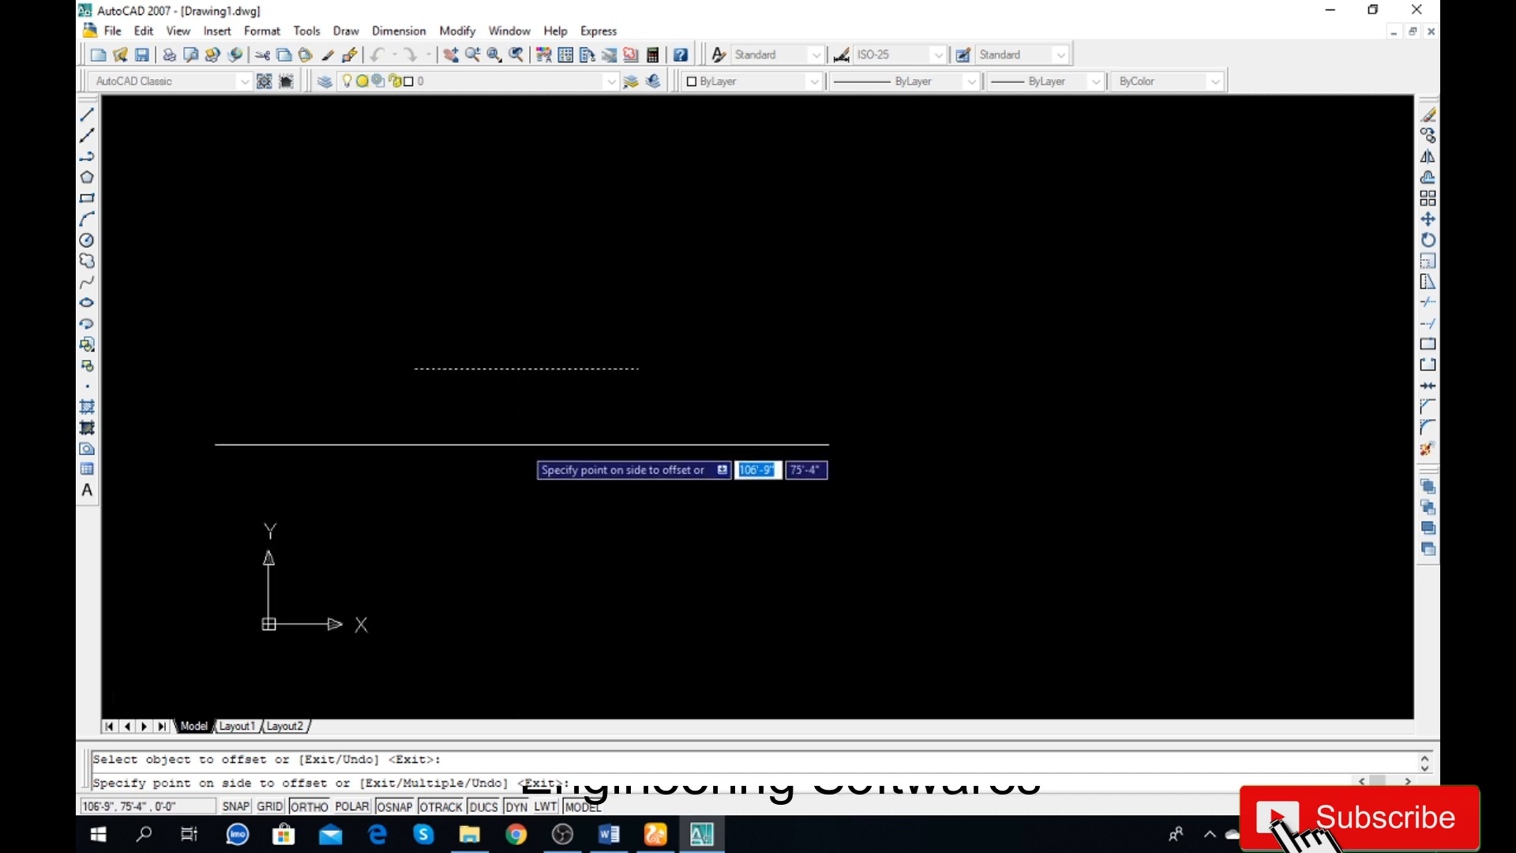
pyautogui.click(522, 511)
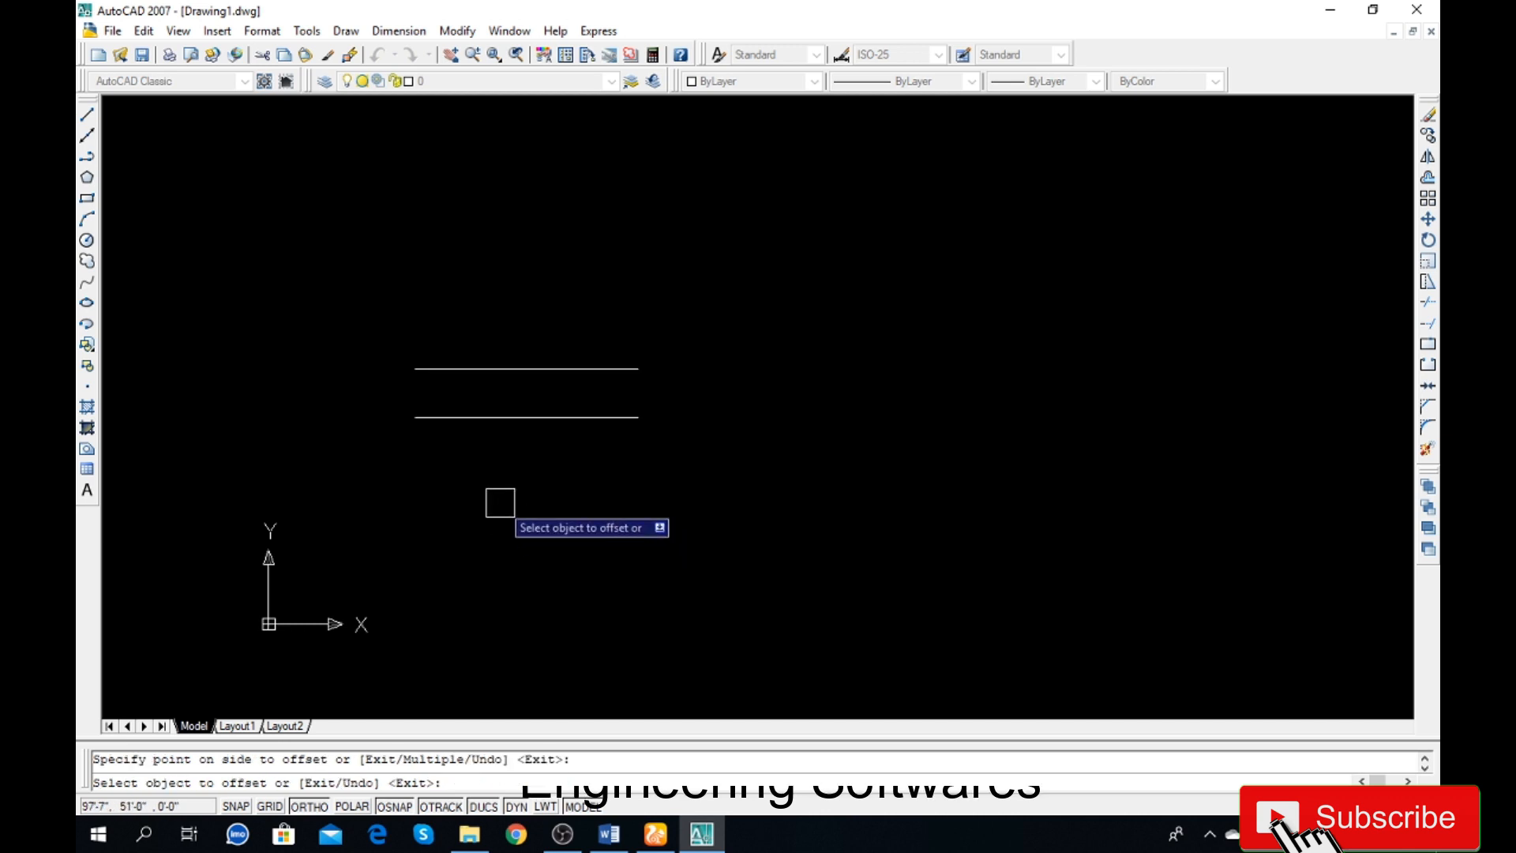
pyautogui.press('Escape')
# Step: Draw a vertical line joining the left endpoints of the two horizontal lines
pyautogui.scroll(3, 500, 502)
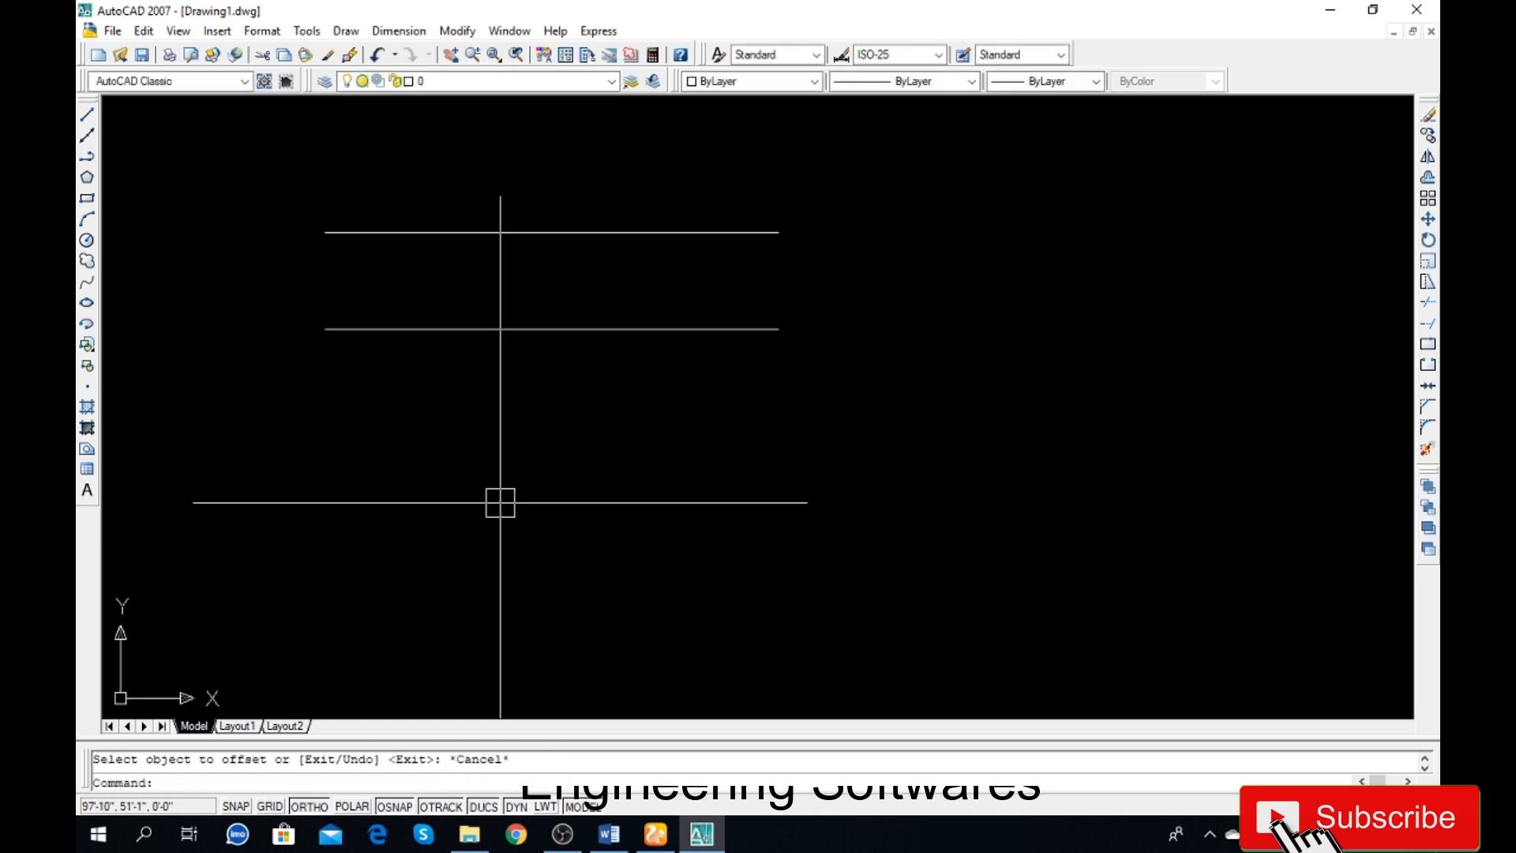
pyautogui.scroll(2, 353, 224)
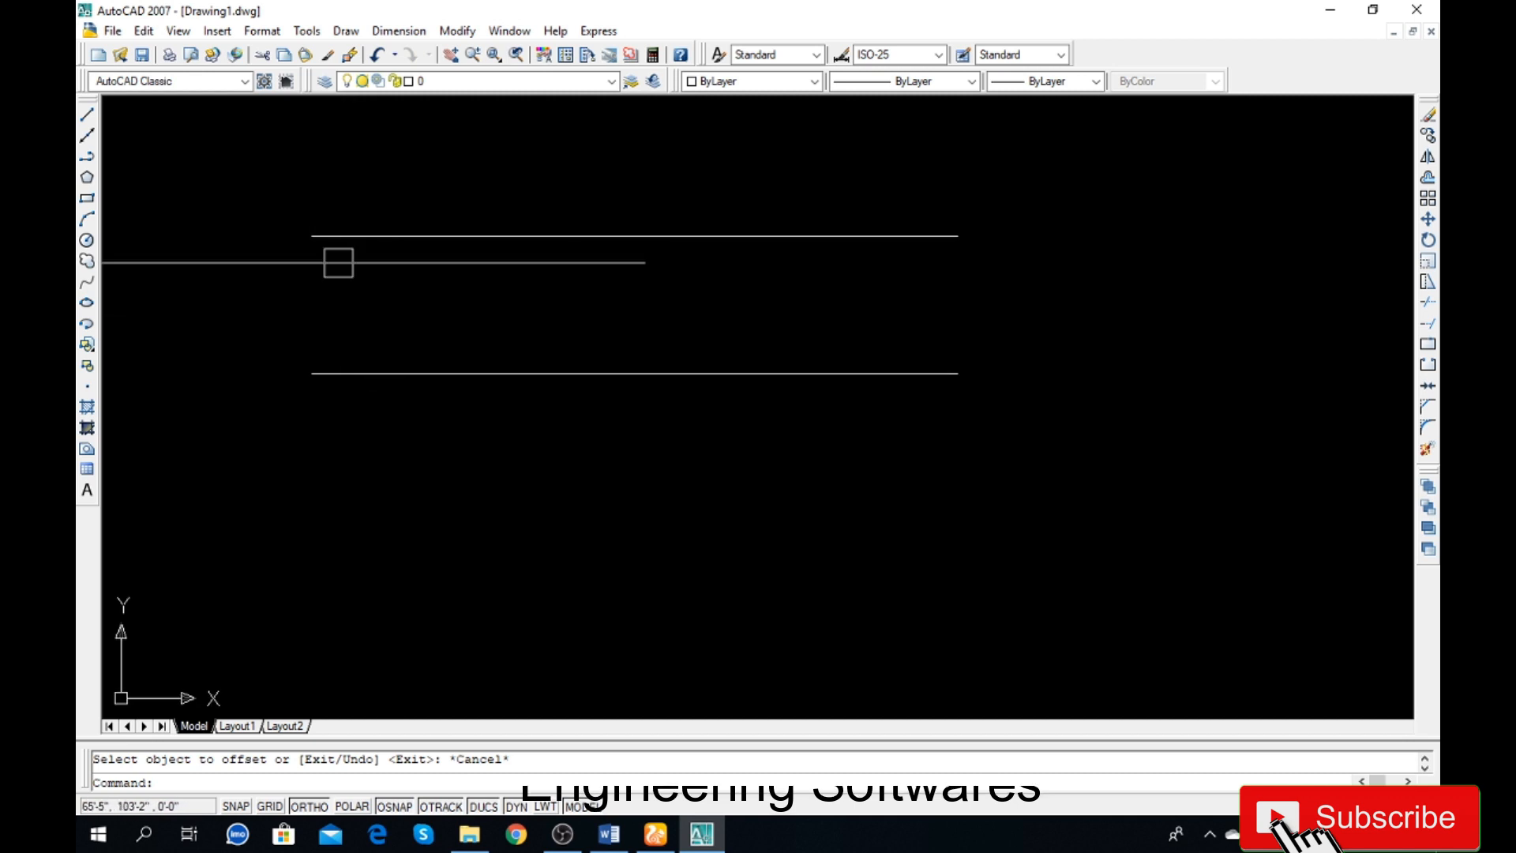
pyautogui.write('l')
pyautogui.press('Return')
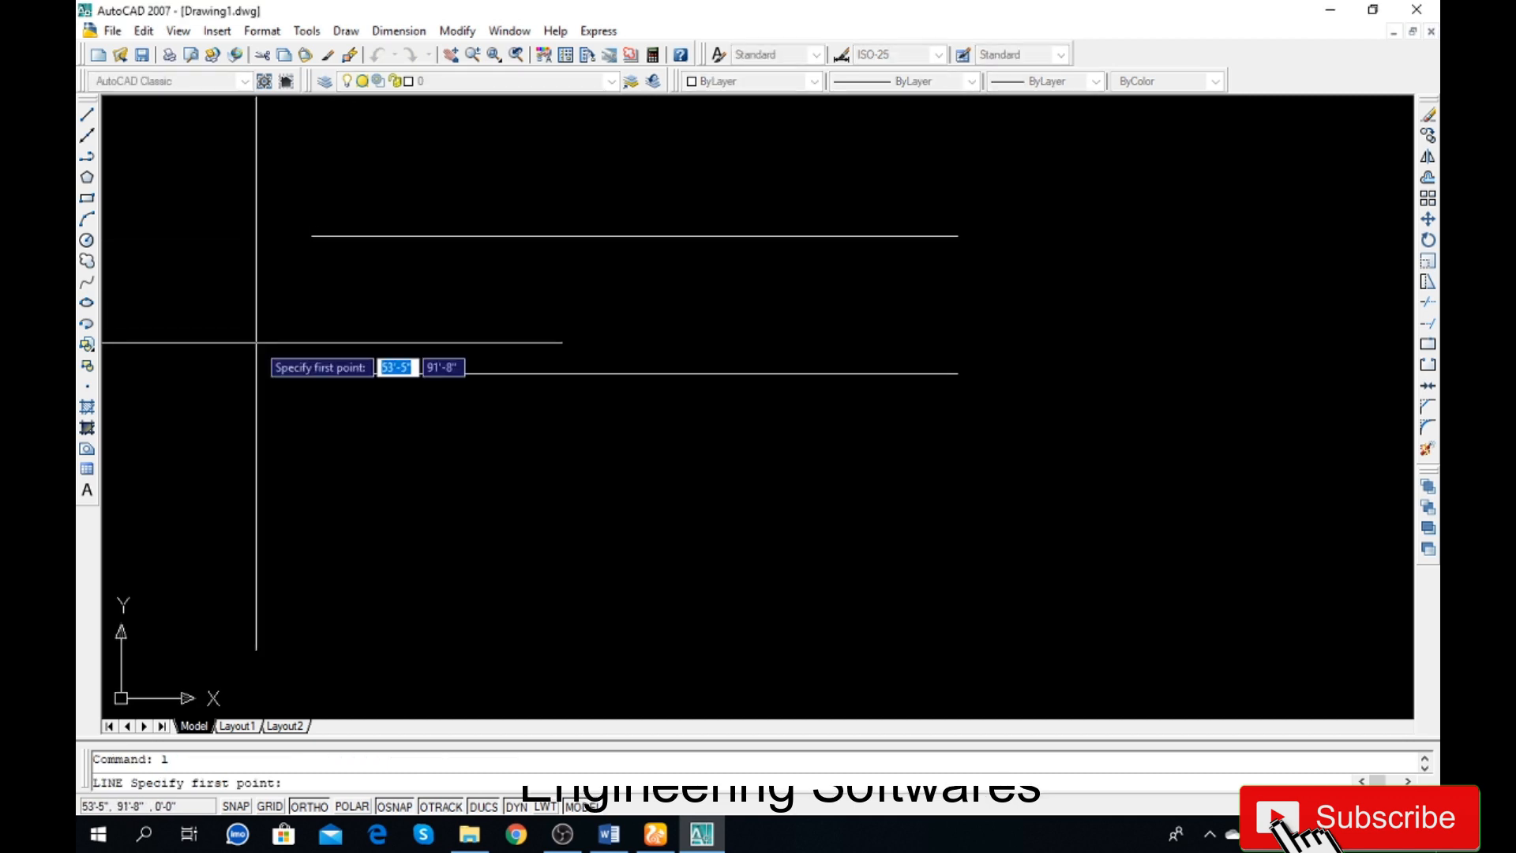
pyautogui.click(312, 235)
pyautogui.click(312, 372)
pyautogui.press('Return')
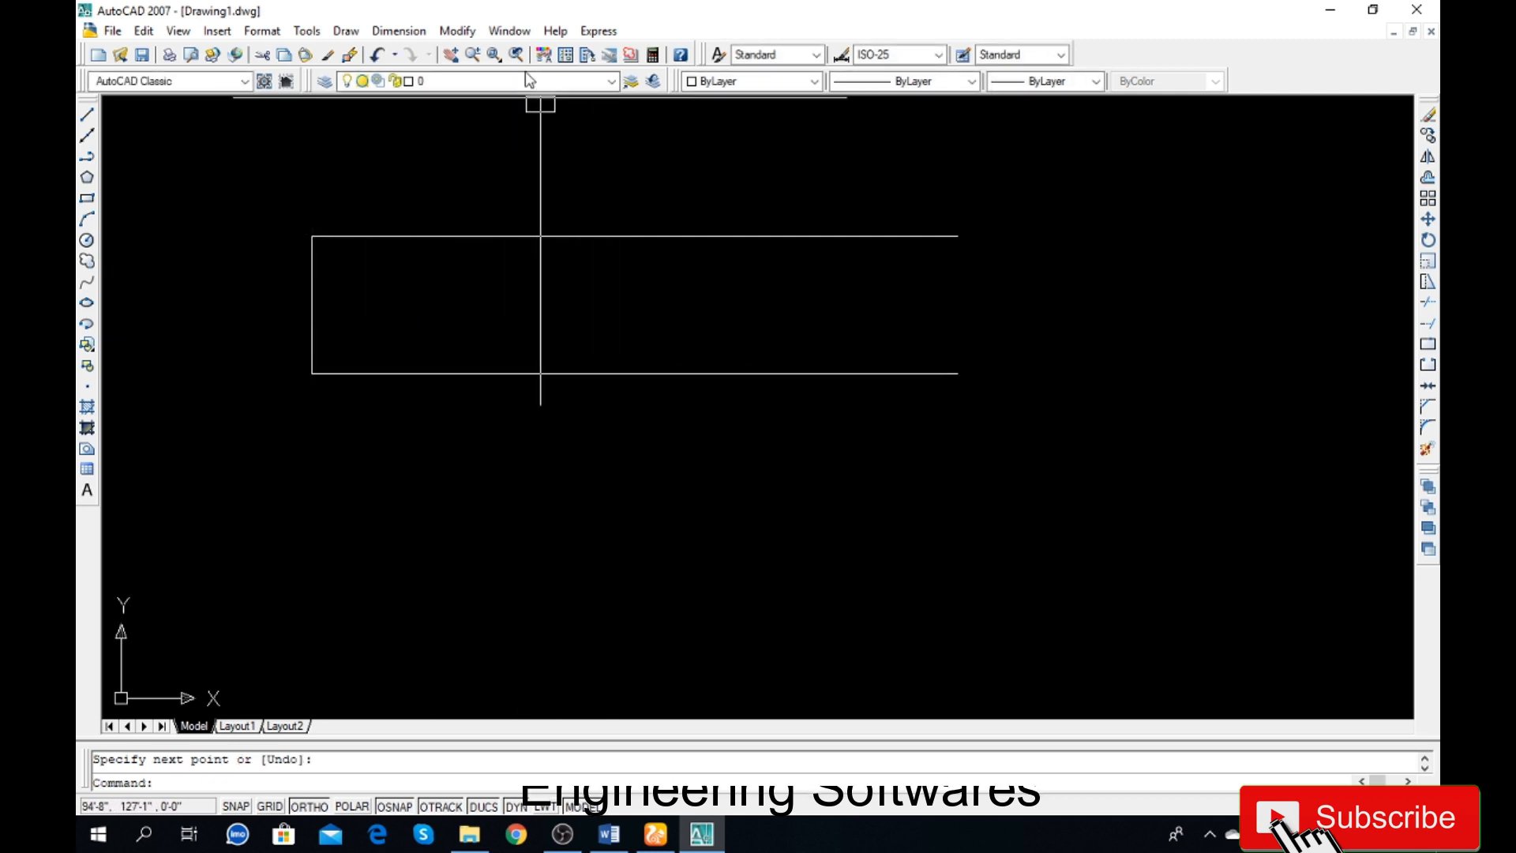
# Step: Offset the left vertical line 30' to the right between the two horizontal lines
pyautogui.click(457, 31)
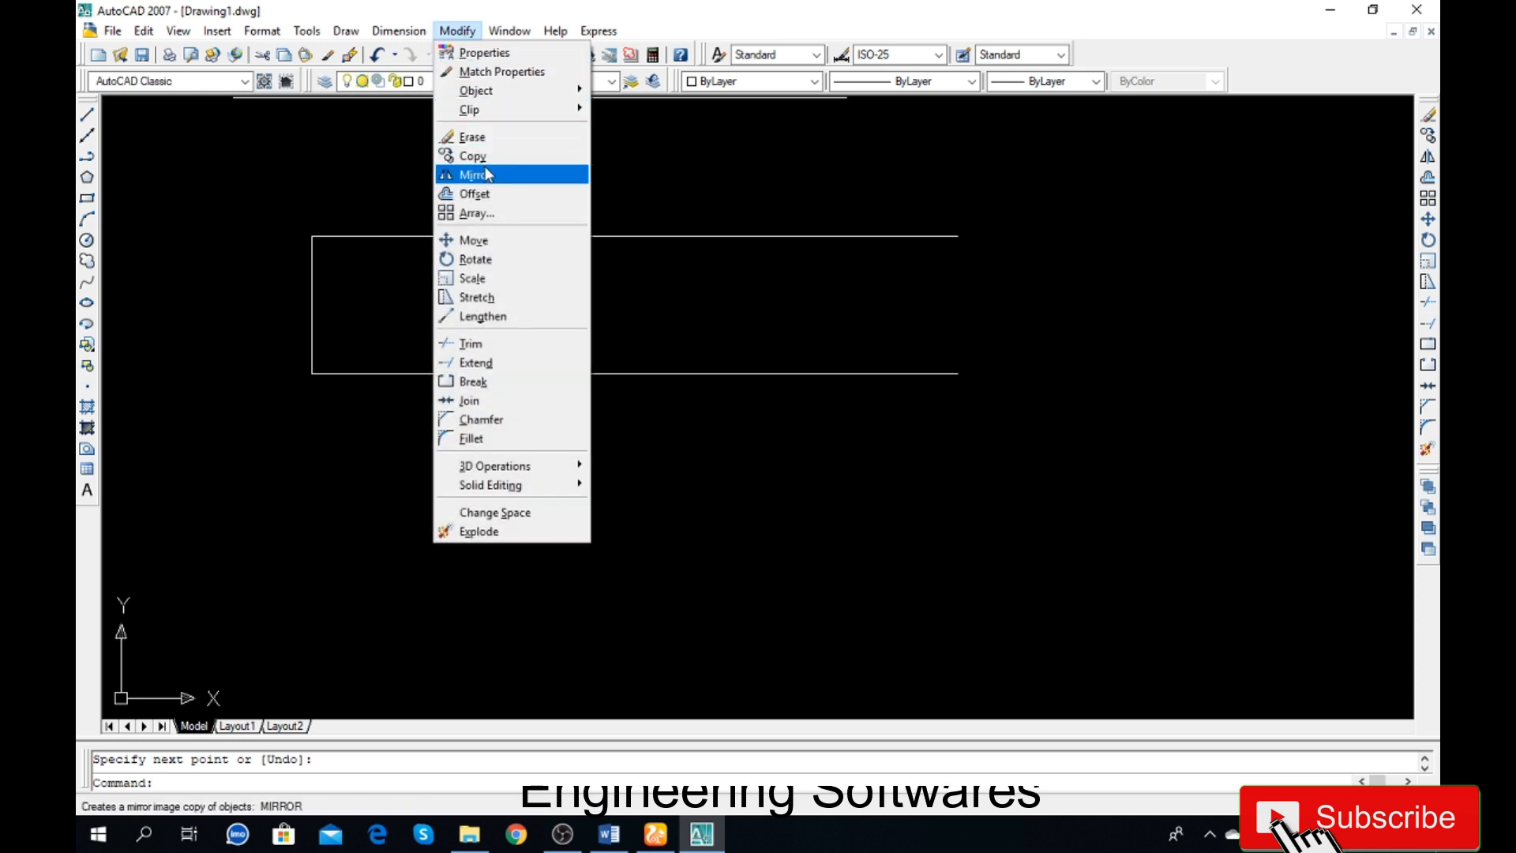
pyautogui.click(474, 194)
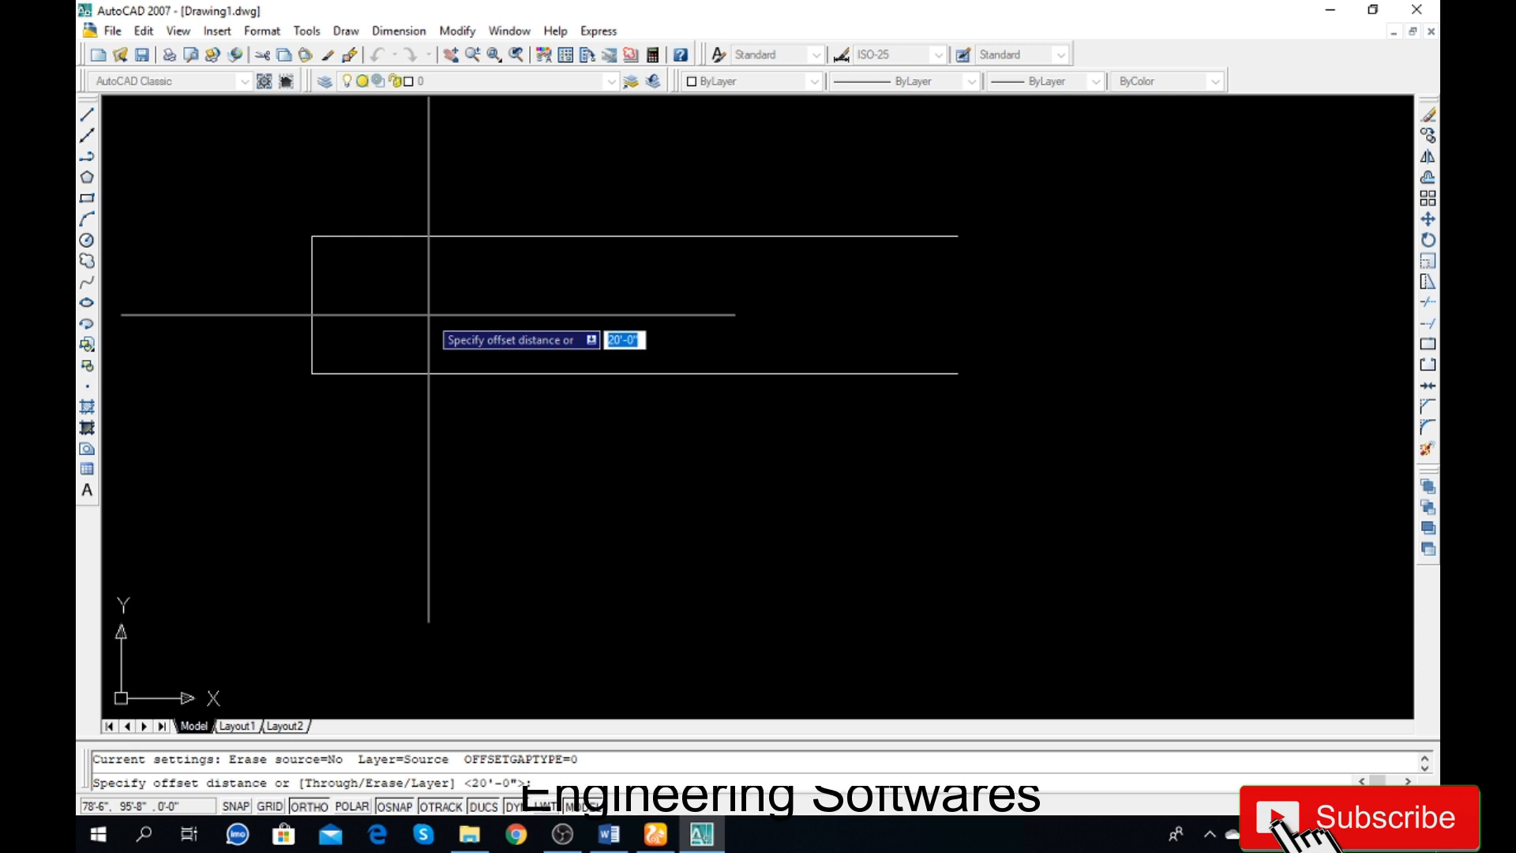
pyautogui.write('3')
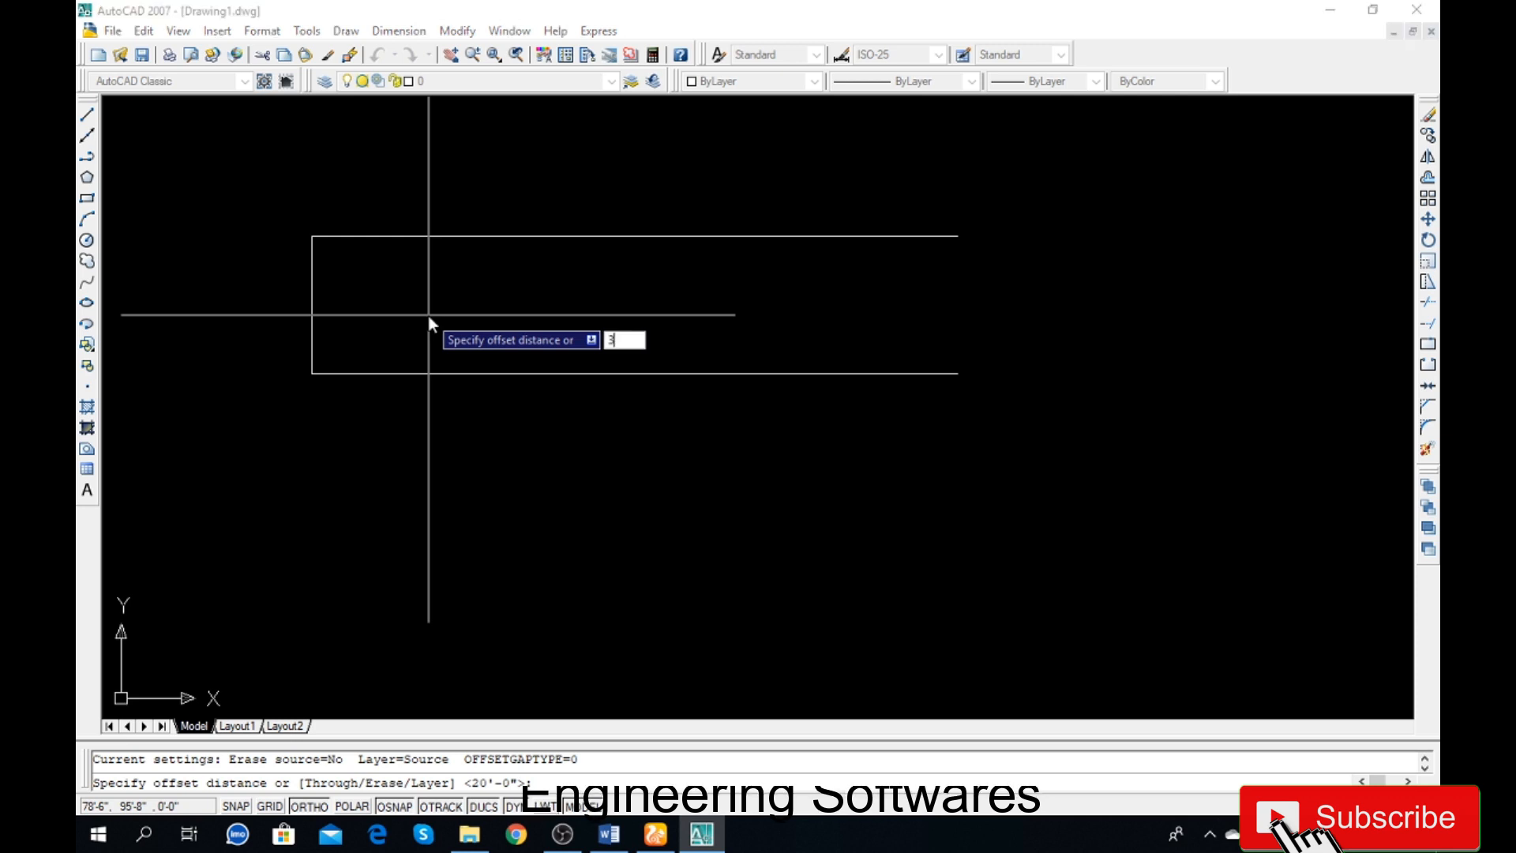
pyautogui.write("0'")
pyautogui.press('Return')
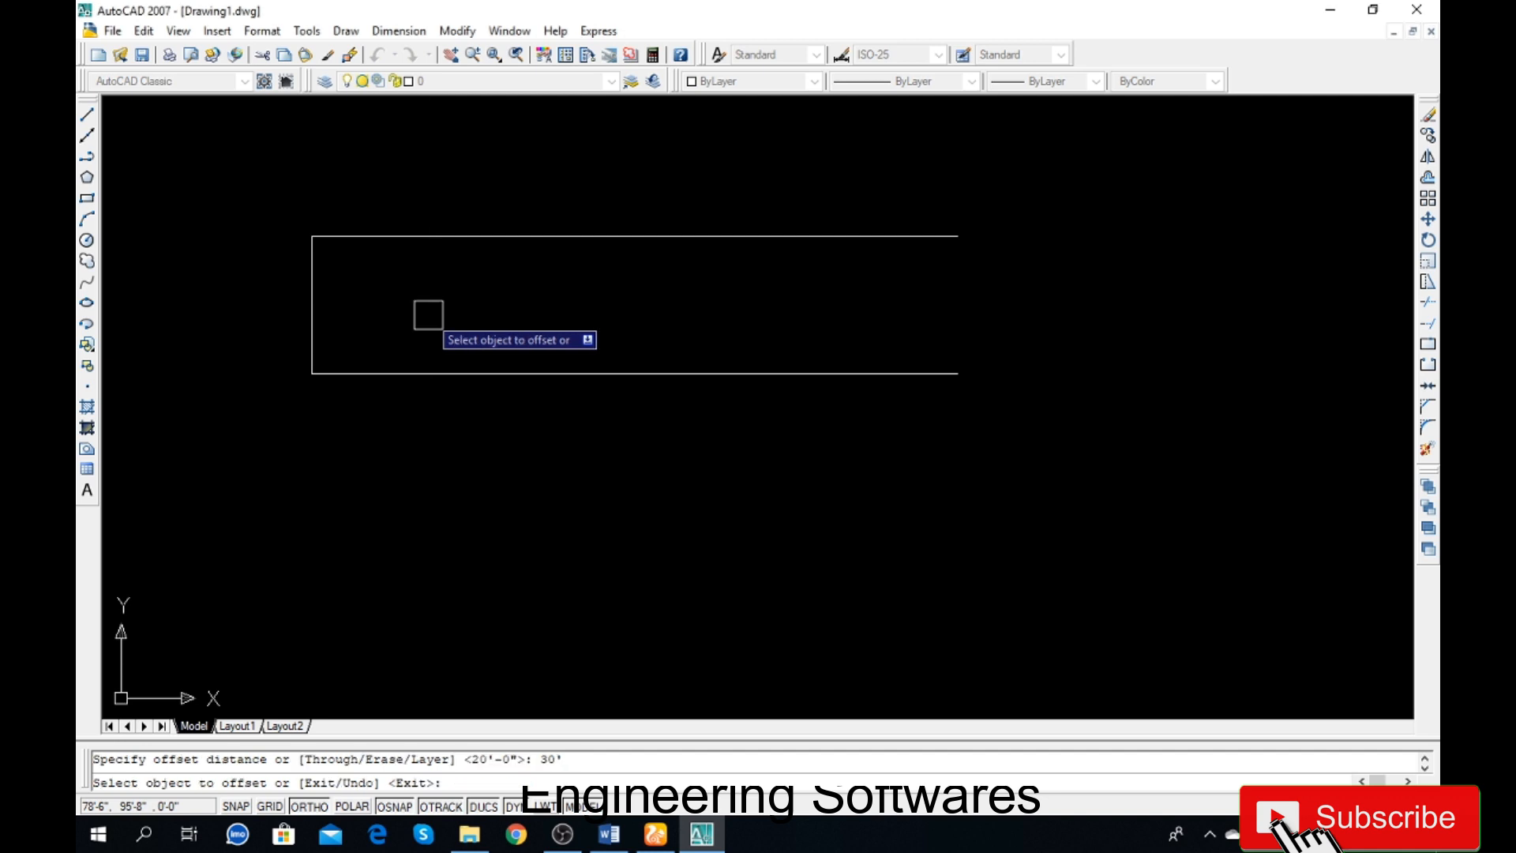
pyautogui.click(313, 285)
pyautogui.click(540, 293)
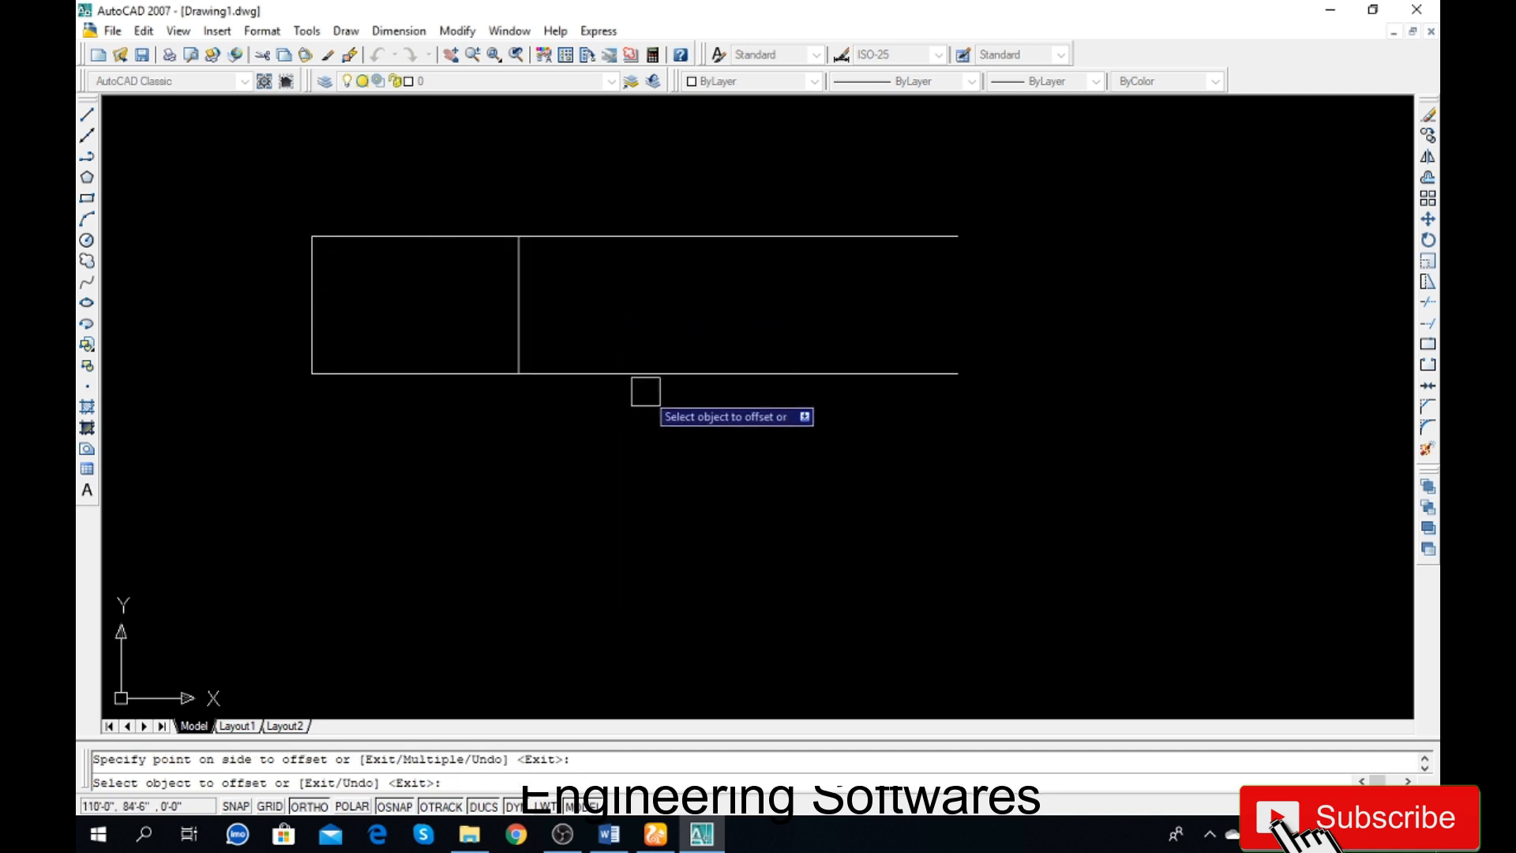
pyautogui.press('Escape')
# Step: Trim both horizontal lines where they extend past the right vertical line to close the rectangle
pyautogui.write('tr')
pyautogui.press('Return')
pyautogui.press('Return')
pyautogui.click(598, 227)
pyautogui.click(608, 379)
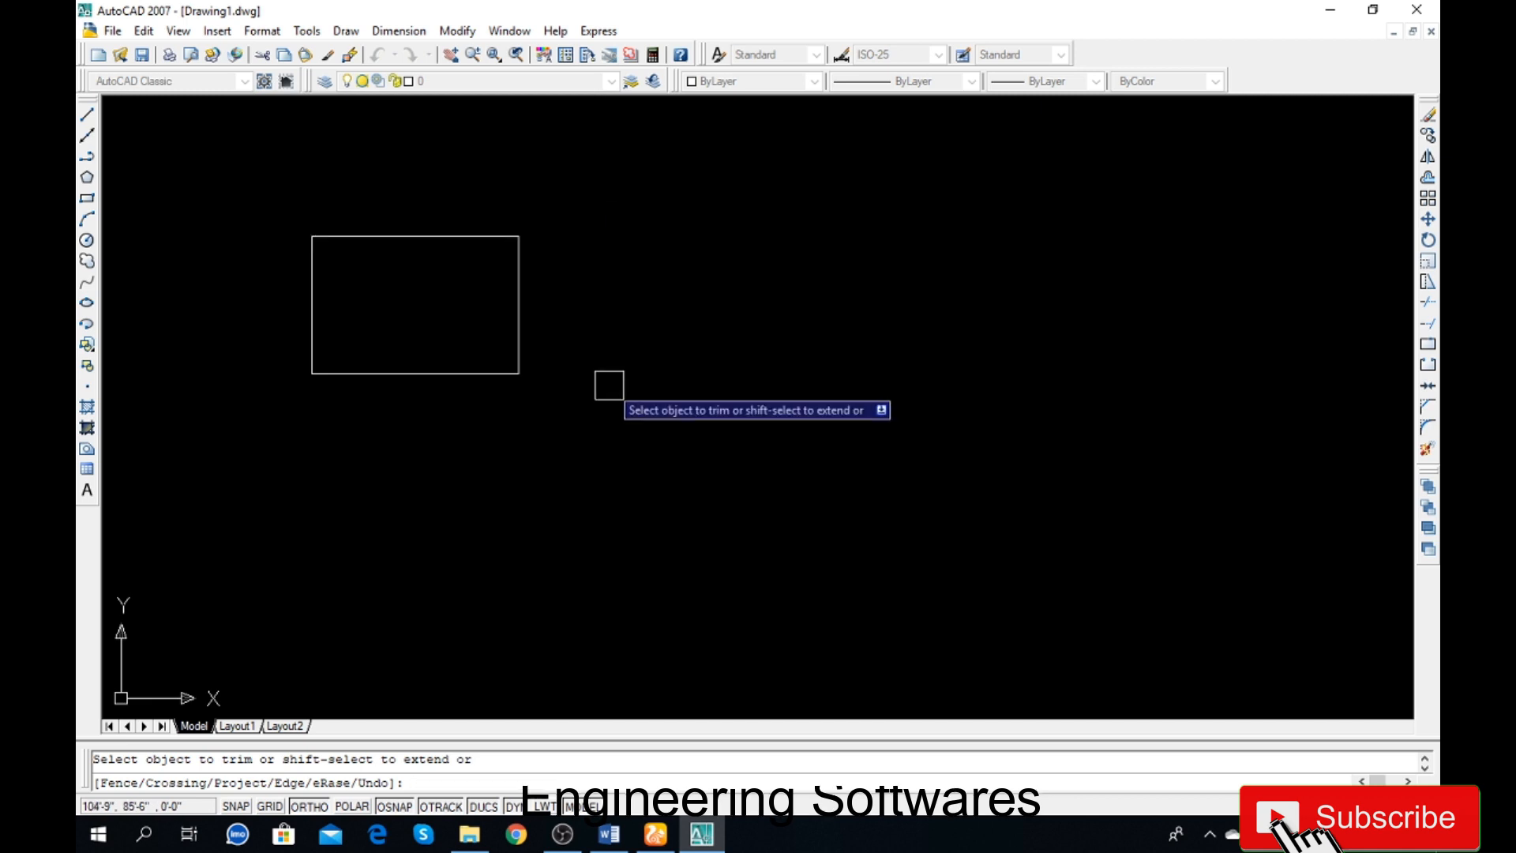
pyautogui.press('Escape')
pyautogui.press('Escape')
# Step: Offset all four sides of the rectangle 9" inward to form the wall thickness
pyautogui.scroll(3, 311, 243)
pyautogui.scroll(2, 230, 305)
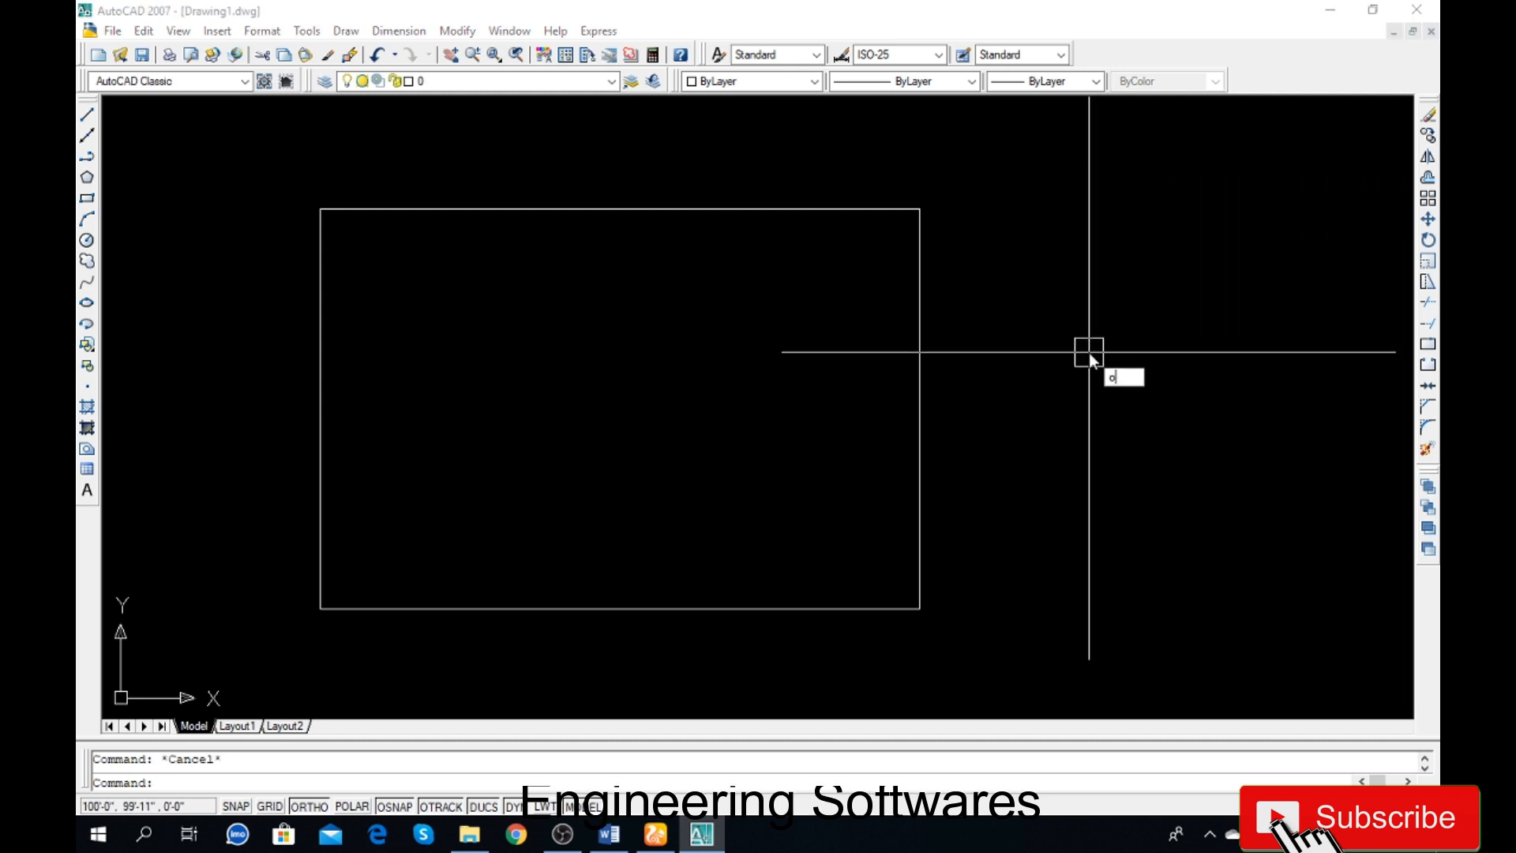
pyautogui.press('Return')
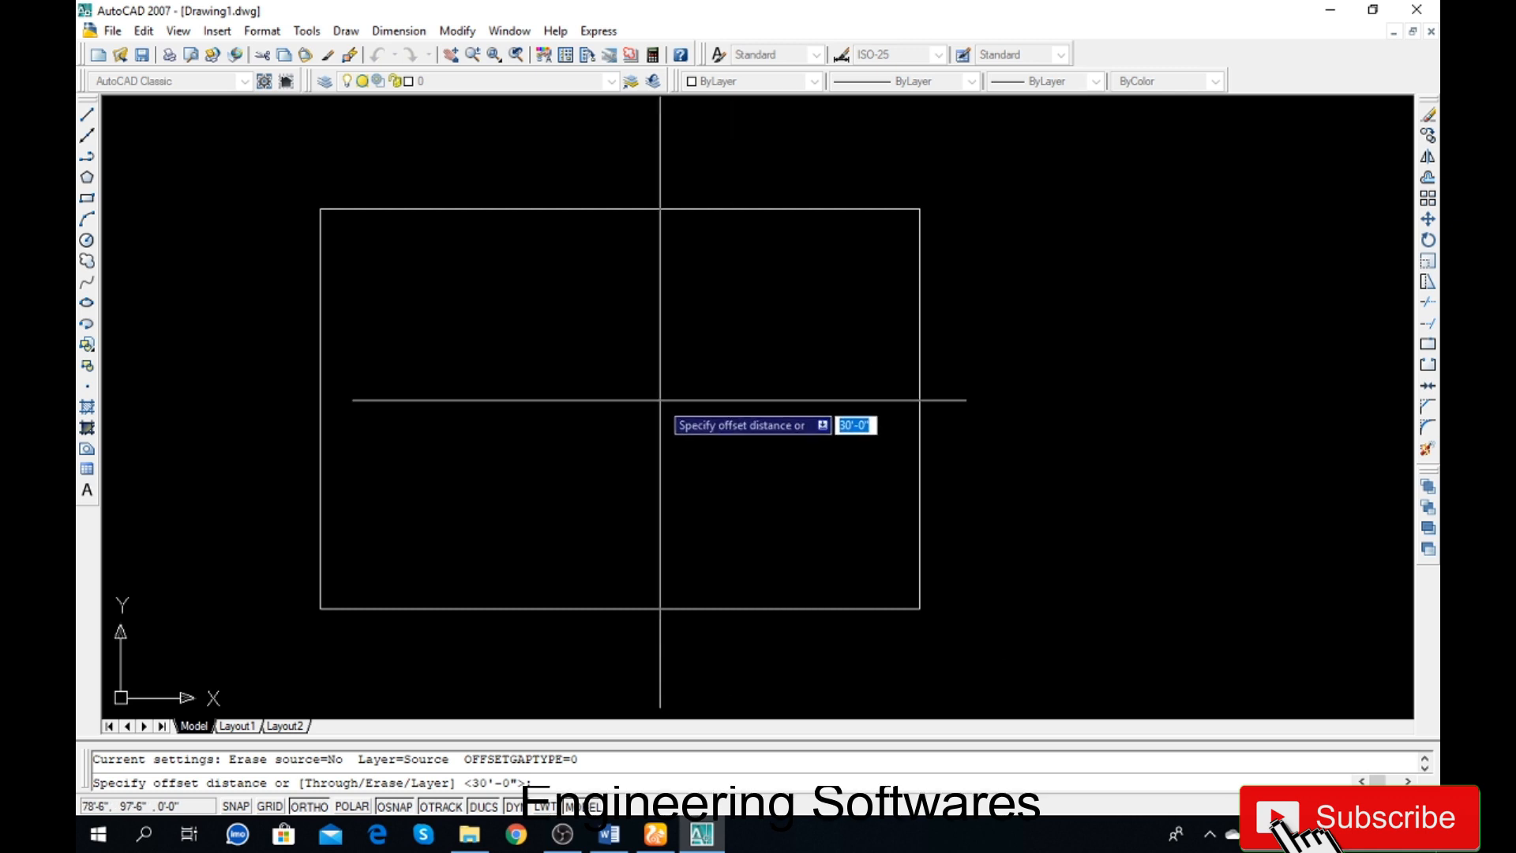
pyautogui.press('Return')
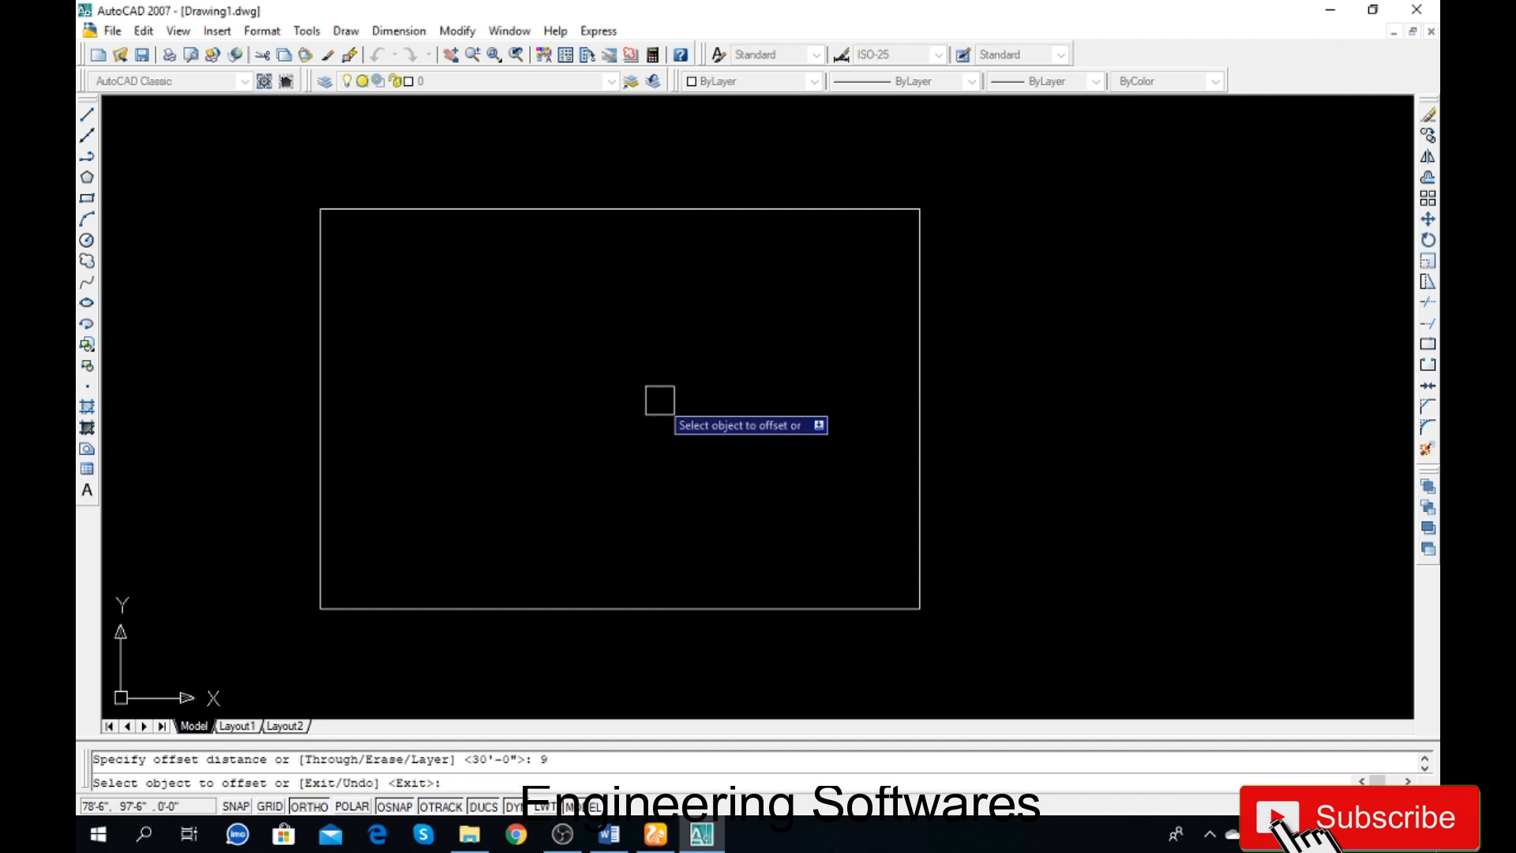
pyautogui.click(685, 209)
pyautogui.click(646, 331)
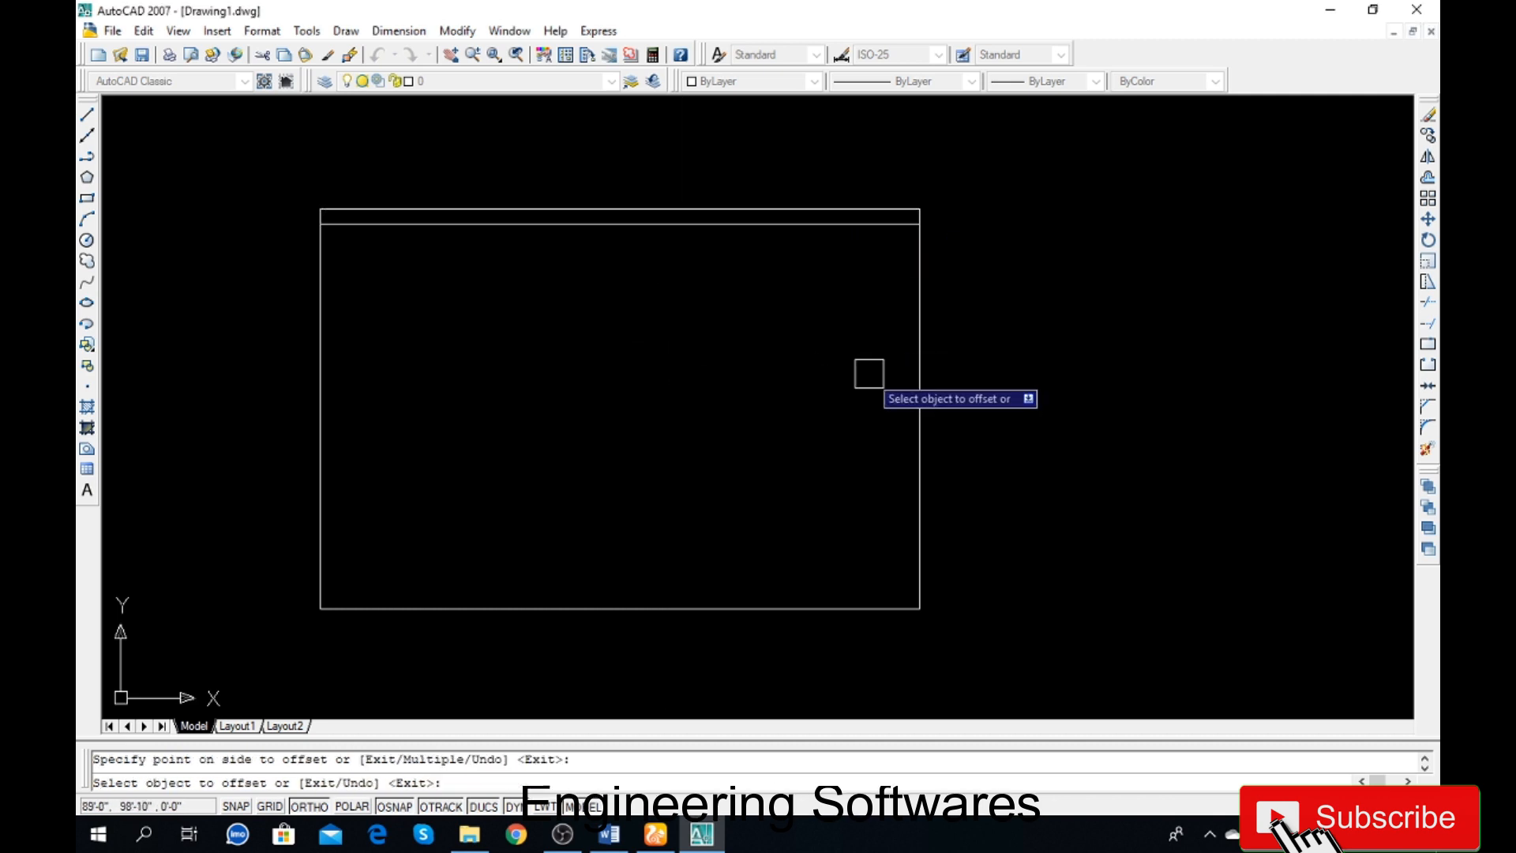
pyautogui.click(922, 400)
pyautogui.click(695, 409)
pyautogui.click(503, 604)
pyautogui.click(434, 511)
pyautogui.click(325, 456)
pyautogui.click(588, 484)
pyautogui.press('Escape')
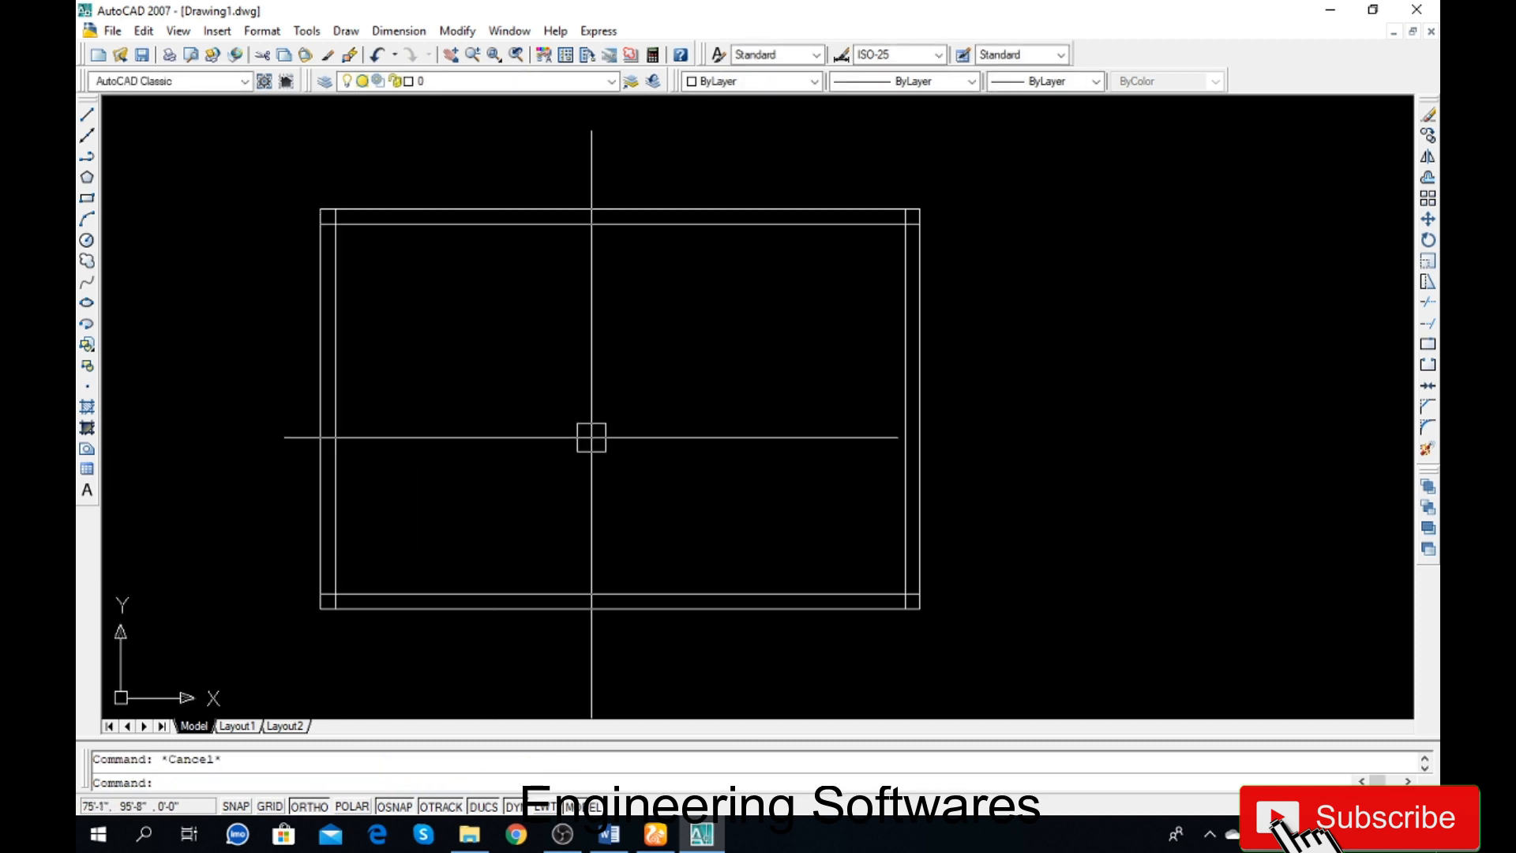
# Step: Trim the overlapping inner wall lines at the upper-left and upper-right corners of the room
pyautogui.write('tr')
pyautogui.press('Return')
pyautogui.press('Return')
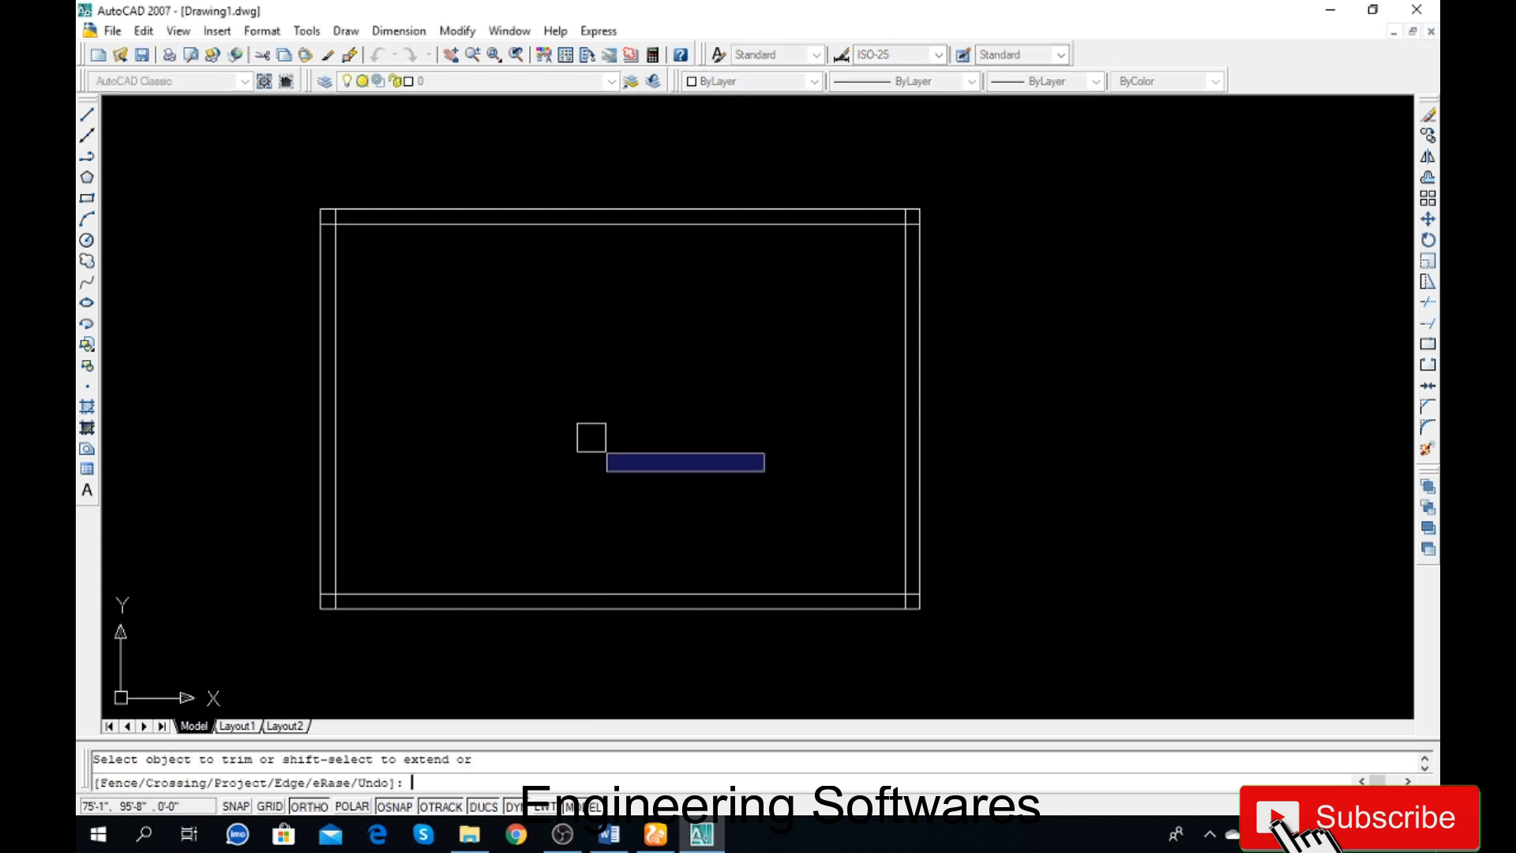
pyautogui.scroll(3, 330, 216)
pyautogui.click(330, 233)
pyautogui.click(344, 217)
pyautogui.scroll(-4, 306, 244)
pyautogui.scroll(6, 725, 247)
pyautogui.click(717, 224)
pyautogui.click(689, 207)
# Step: Trim the overlapping inner wall lines at the lower-right and lower-left corners of the room
pyautogui.scroll(-3, 689, 207)
pyautogui.scroll(-3, 688, 206)
pyautogui.scroll(5, 699, 574)
pyautogui.click(709, 447)
pyautogui.click(679, 469)
pyautogui.scroll(-4, 829, 474)
pyautogui.scroll(5, 513, 482)
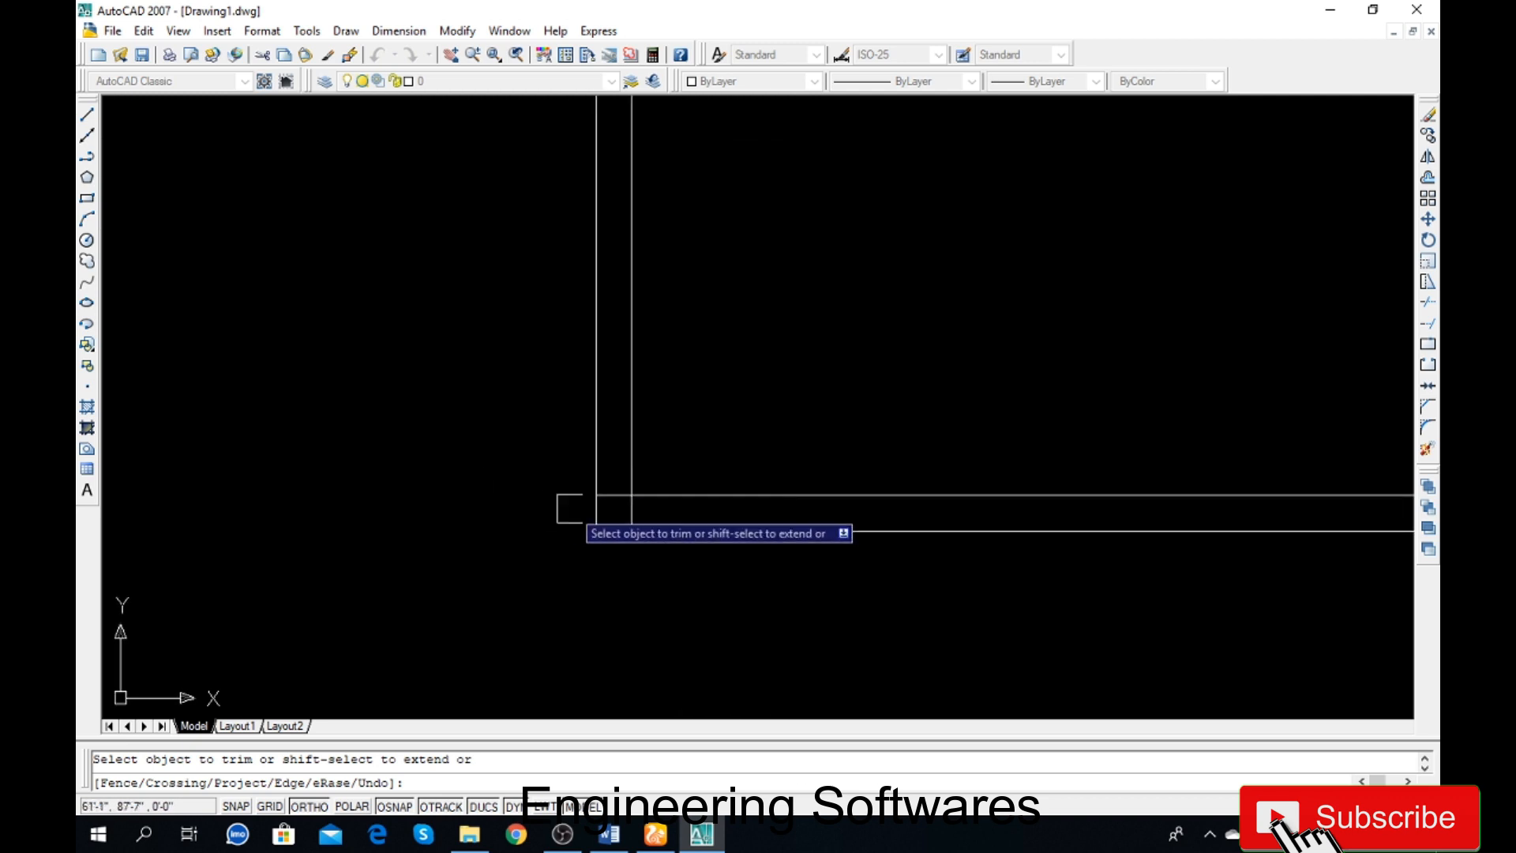
pyautogui.click(565, 468)
pyautogui.click(490, 514)
pyautogui.scroll(-5, 491, 524)
pyautogui.scroll(2, 477, 355)
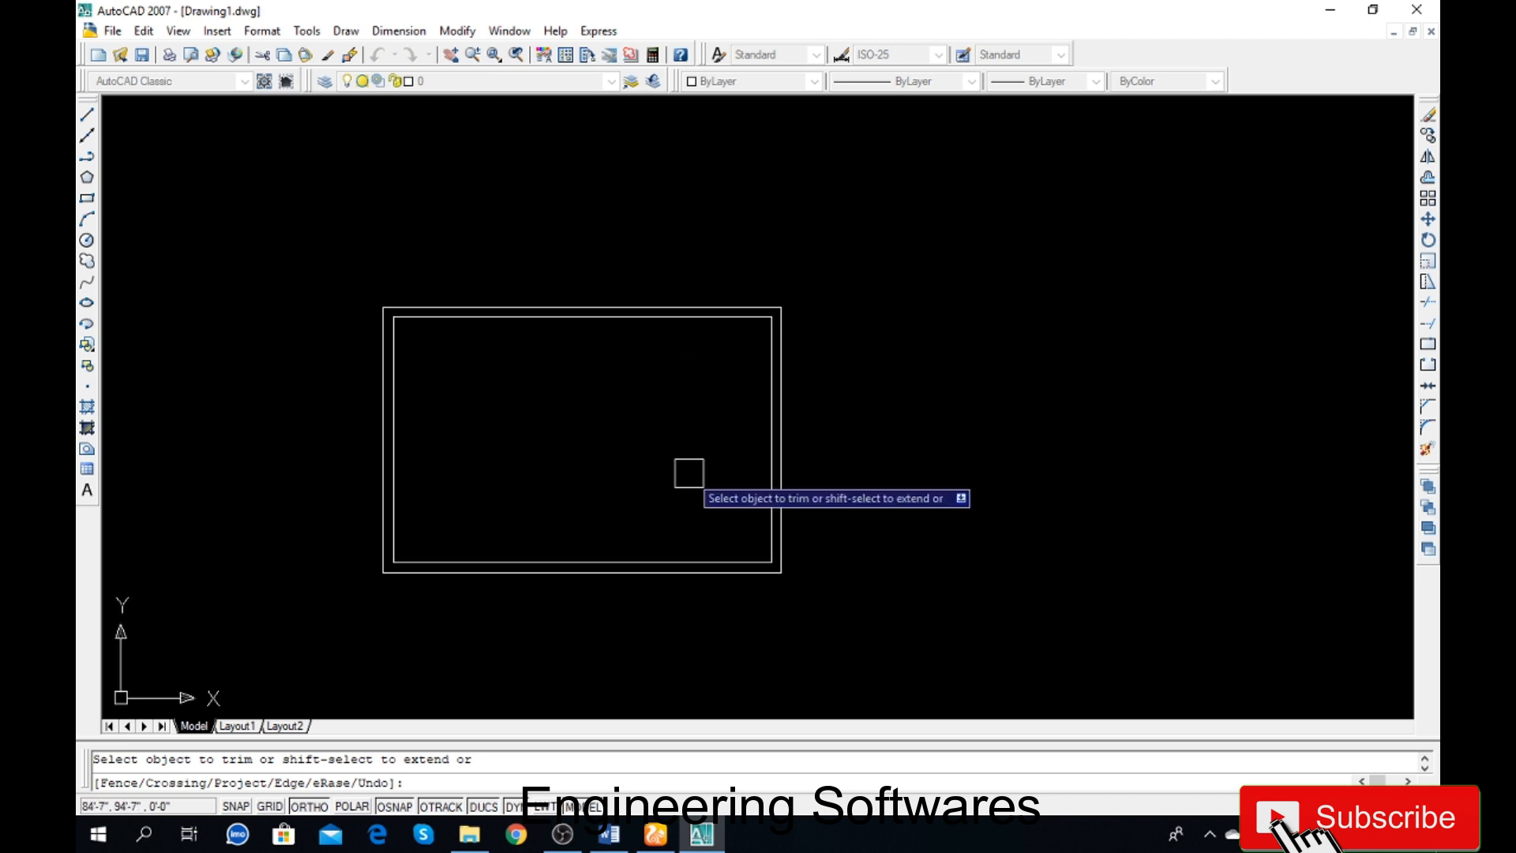
pyautogui.press('Escape')
pyautogui.scroll(4, 746, 592)
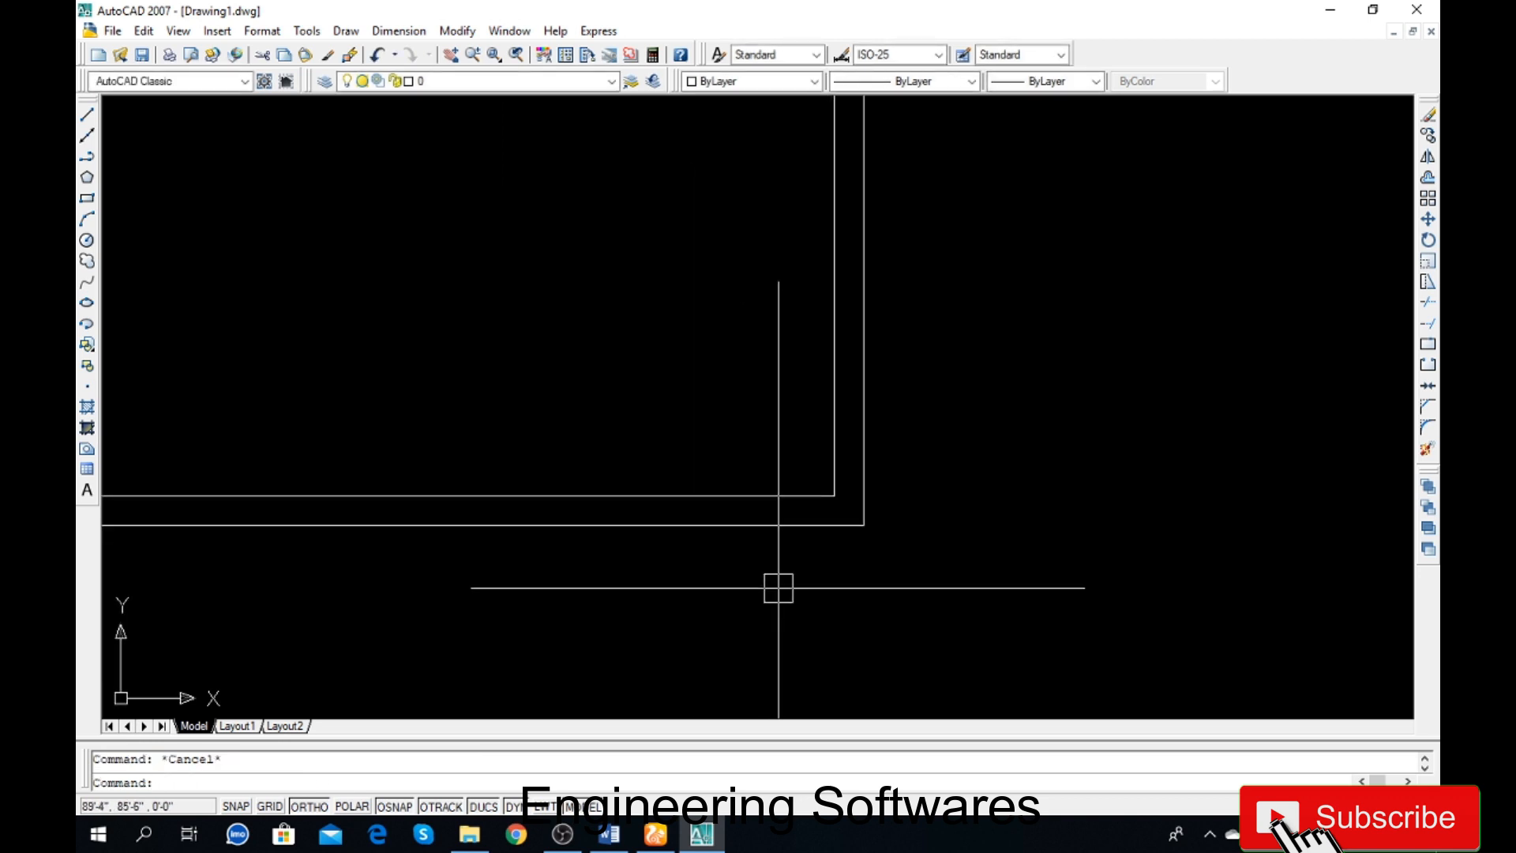
# Step: Draw a vertical line down across the bottom wall, starting 9" left of the room's inner lower-right corner
pyautogui.write('l')
pyautogui.press('Return')
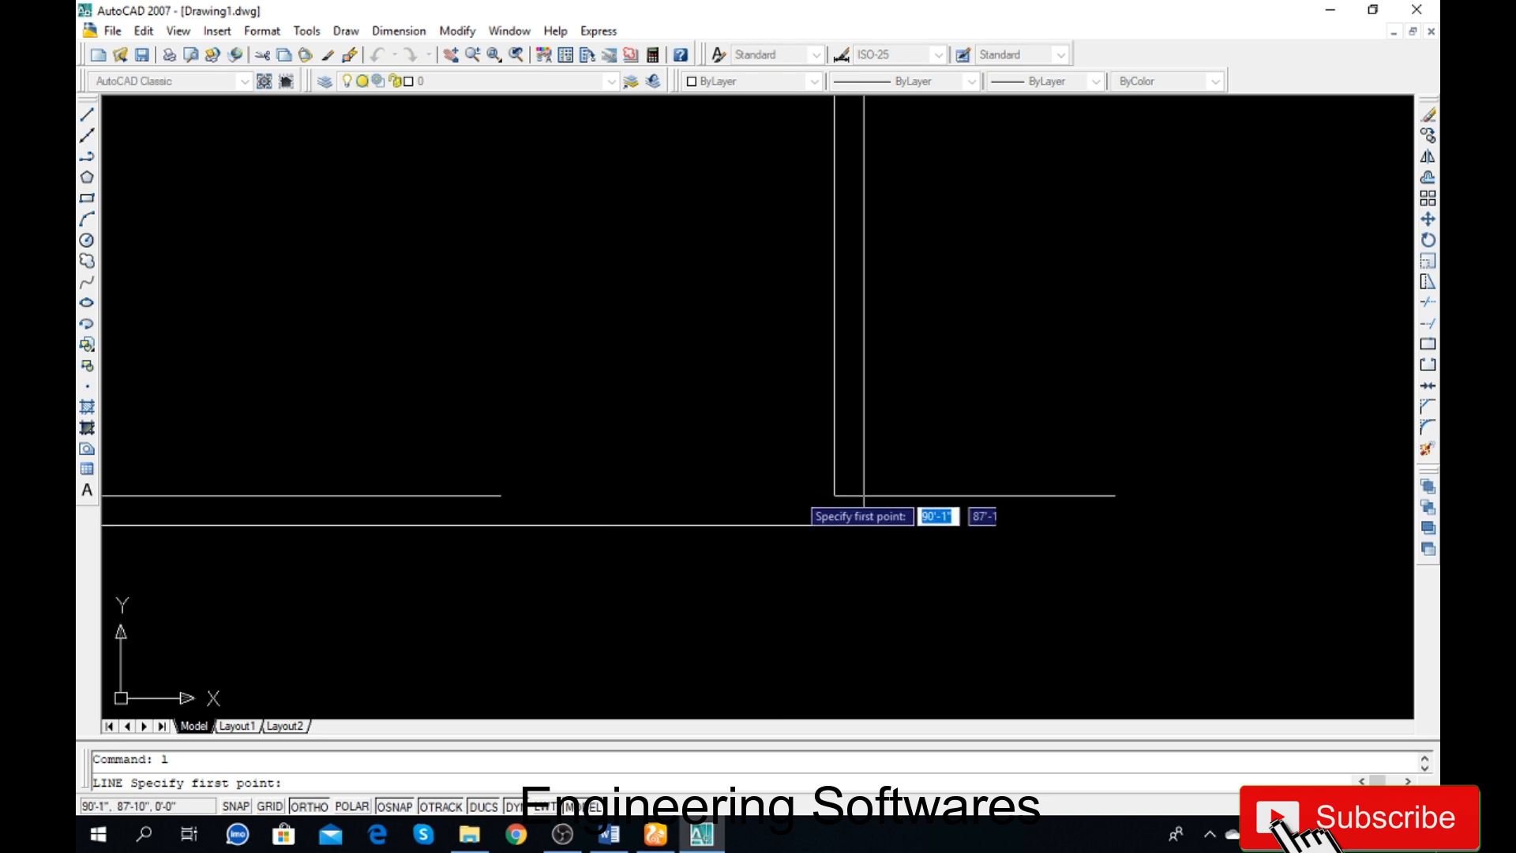
pyautogui.click(834, 496)
pyautogui.write('9')
pyautogui.press('Return')
pyautogui.click(811, 633)
pyautogui.press('Return')
pyautogui.scroll(-4, 975, 528)
pyautogui.scroll(3, 696, 547)
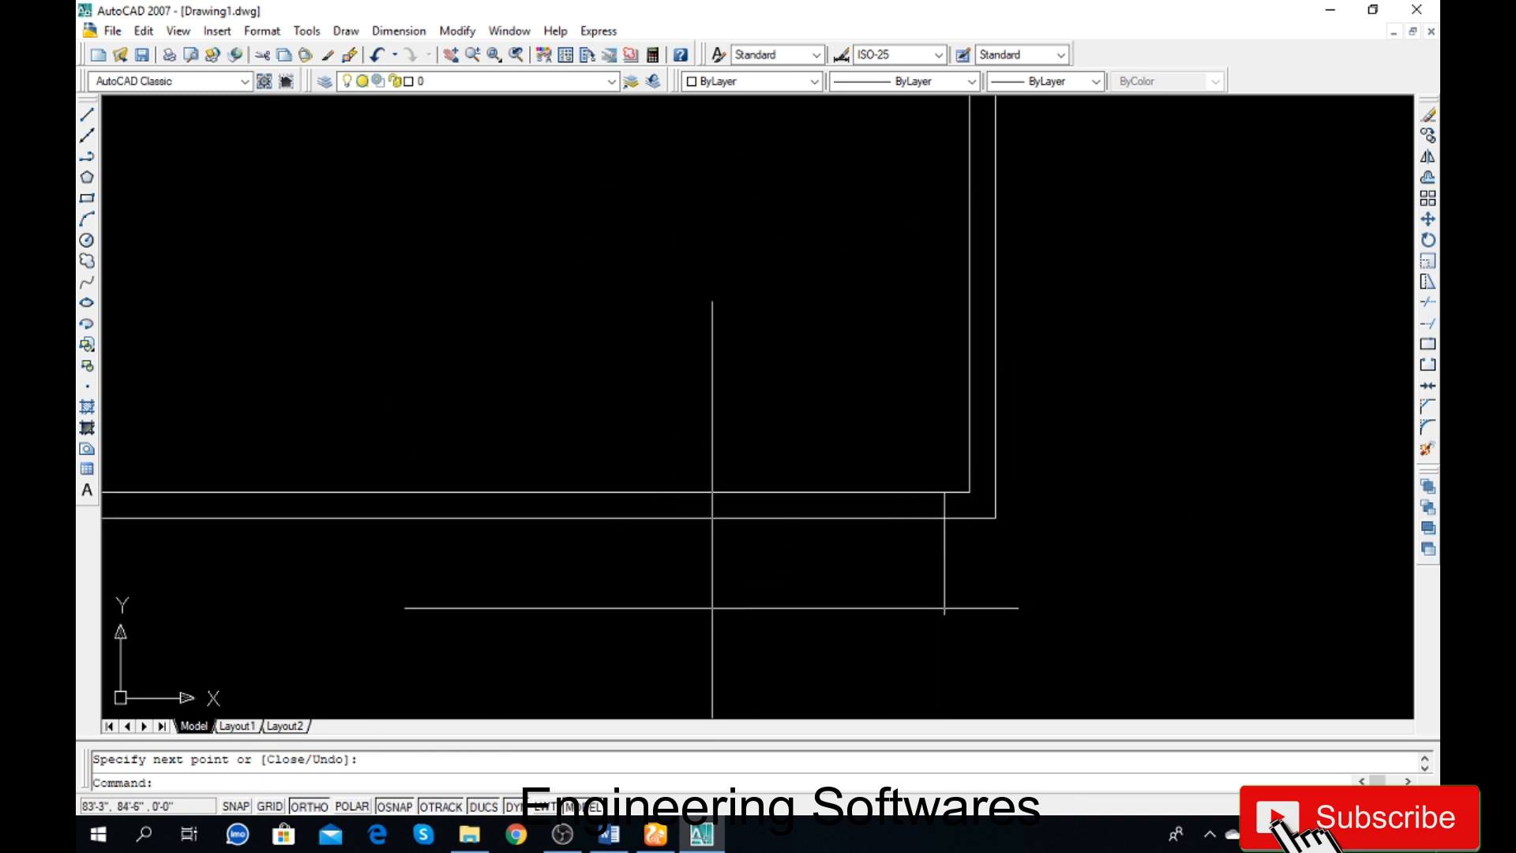
# Step: Offset the short vertical line across the bottom wall 3.5' to the left to mark the door width
pyautogui.write('o')
pyautogui.press('Return')
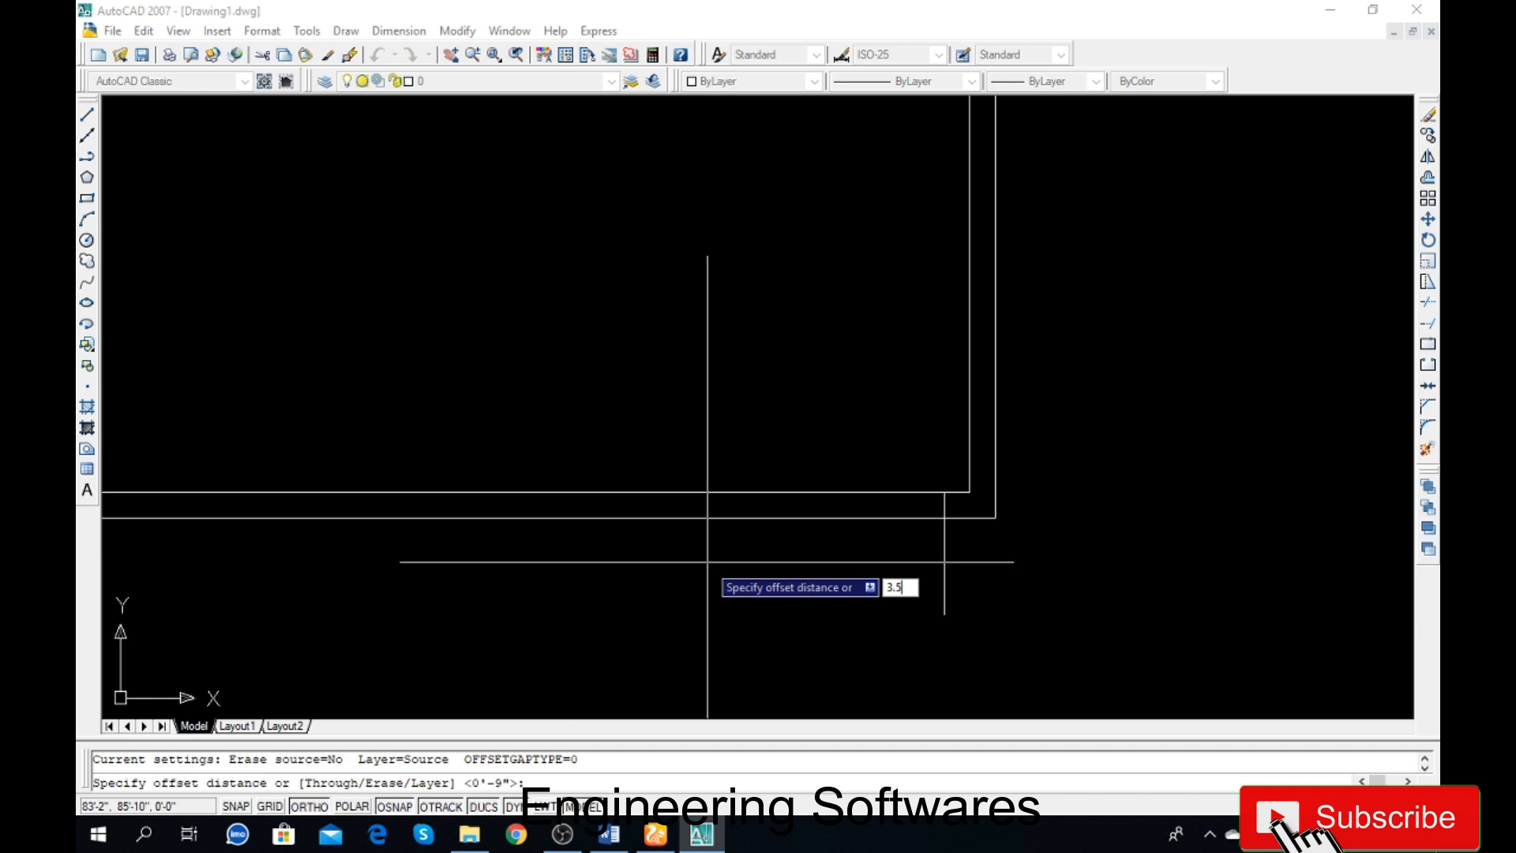
pyautogui.press('Return')
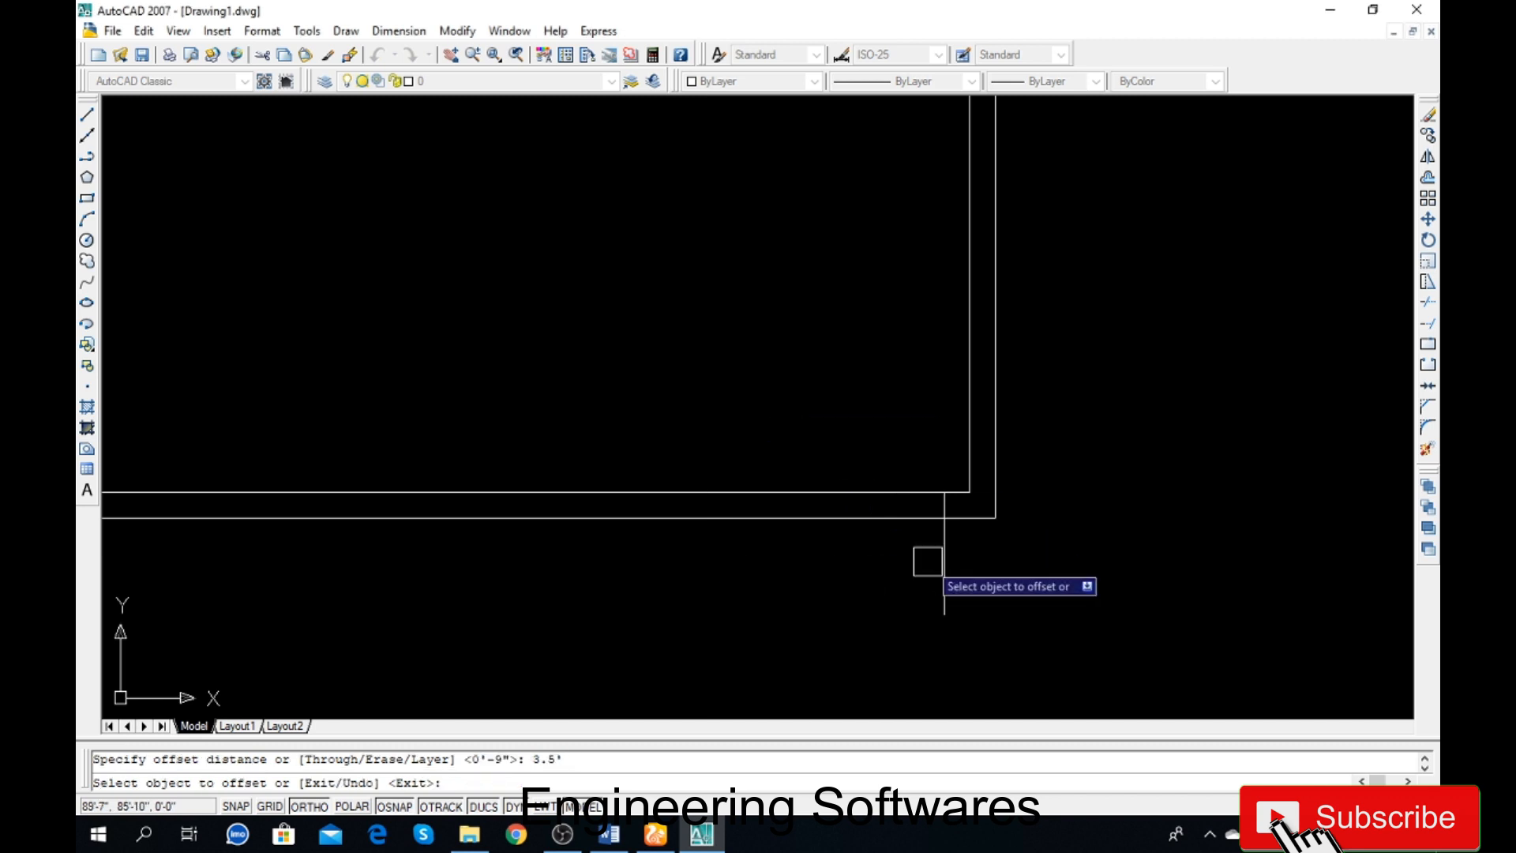
pyautogui.click(944, 562)
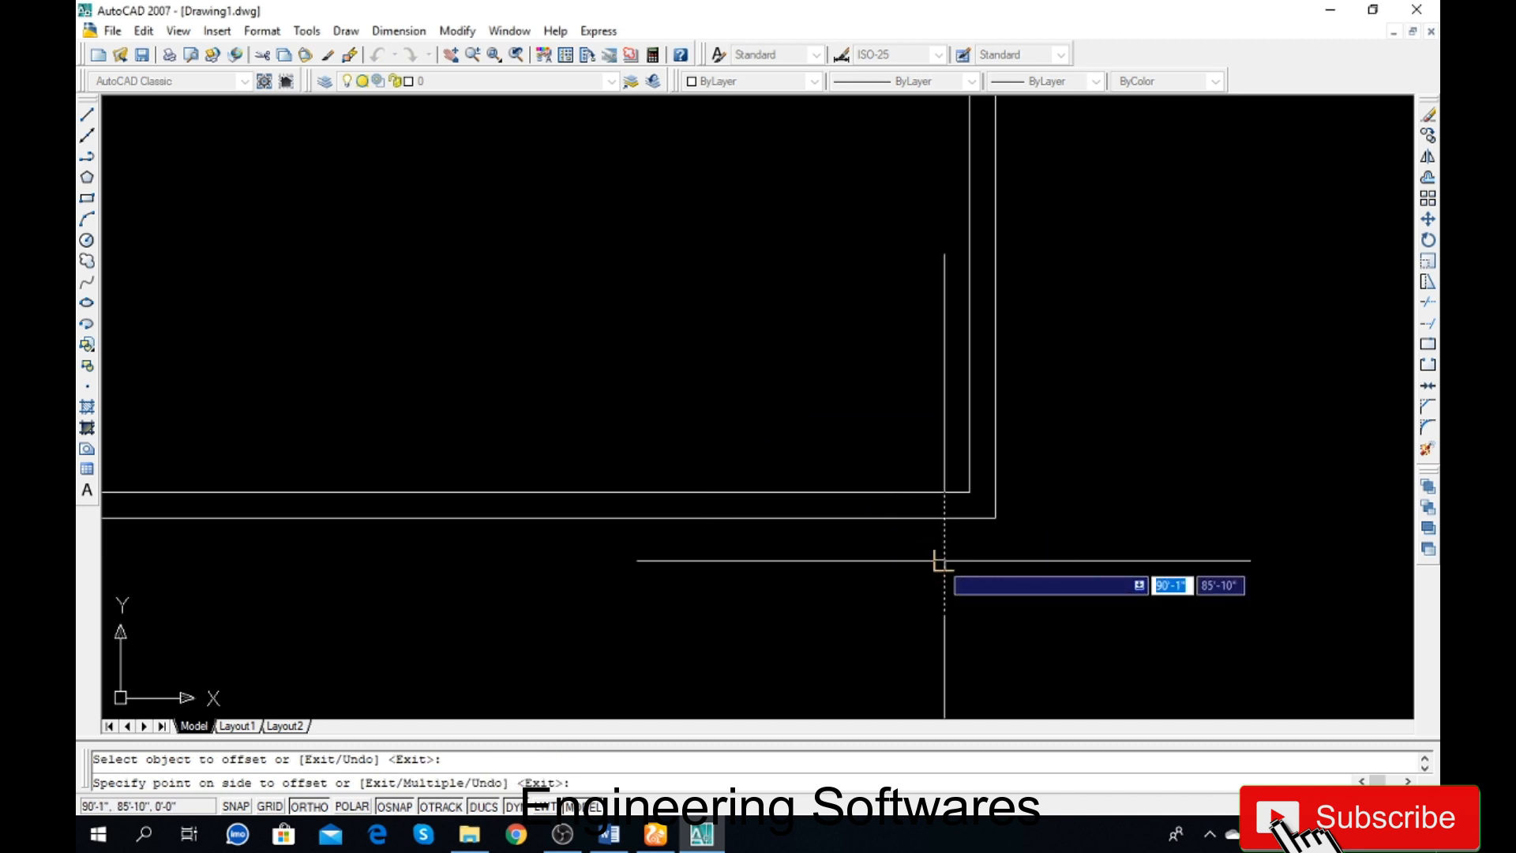
pyautogui.click(680, 580)
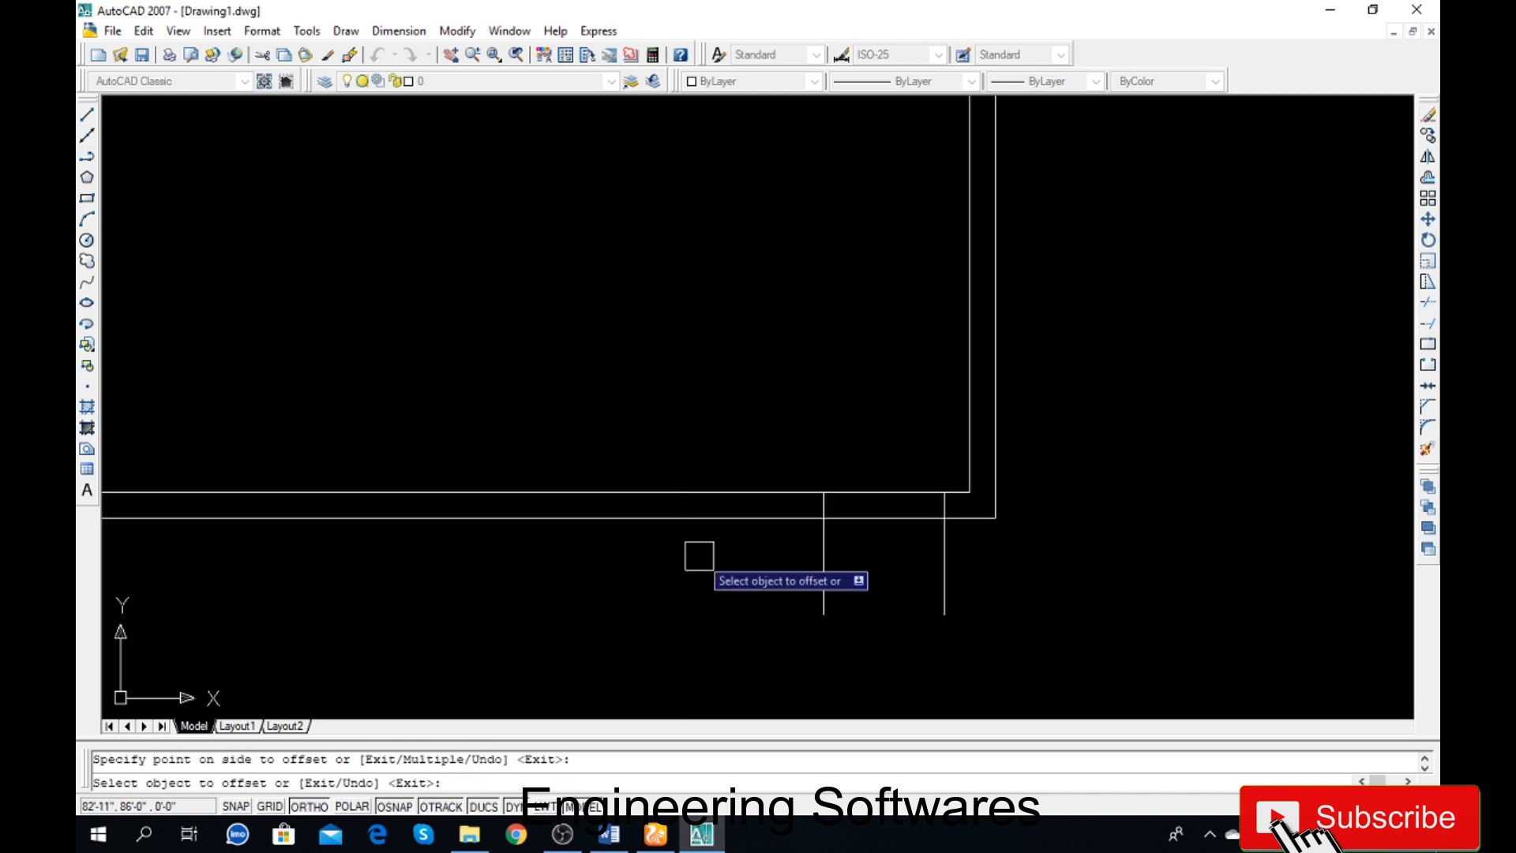
pyautogui.press('Escape')
# Step: Trim the door lines below the bottom wall and the wall lines between them to open the doorway
pyautogui.write('tr')
pyautogui.press('Return')
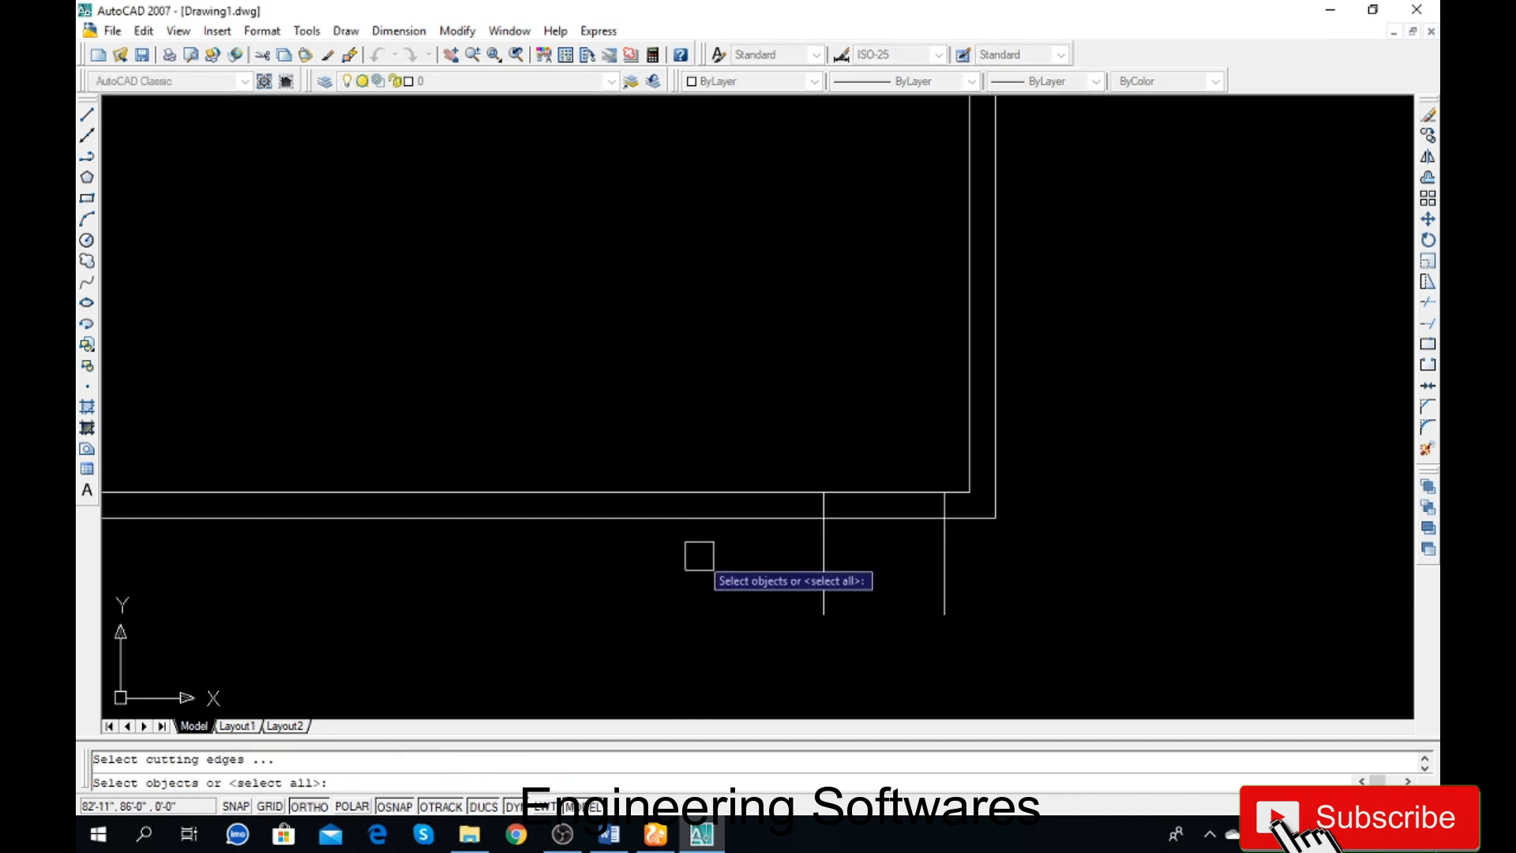
pyautogui.press('Return')
pyautogui.click(960, 589)
pyautogui.click(753, 594)
pyautogui.click(869, 506)
pyautogui.scroll(-3, 876, 600)
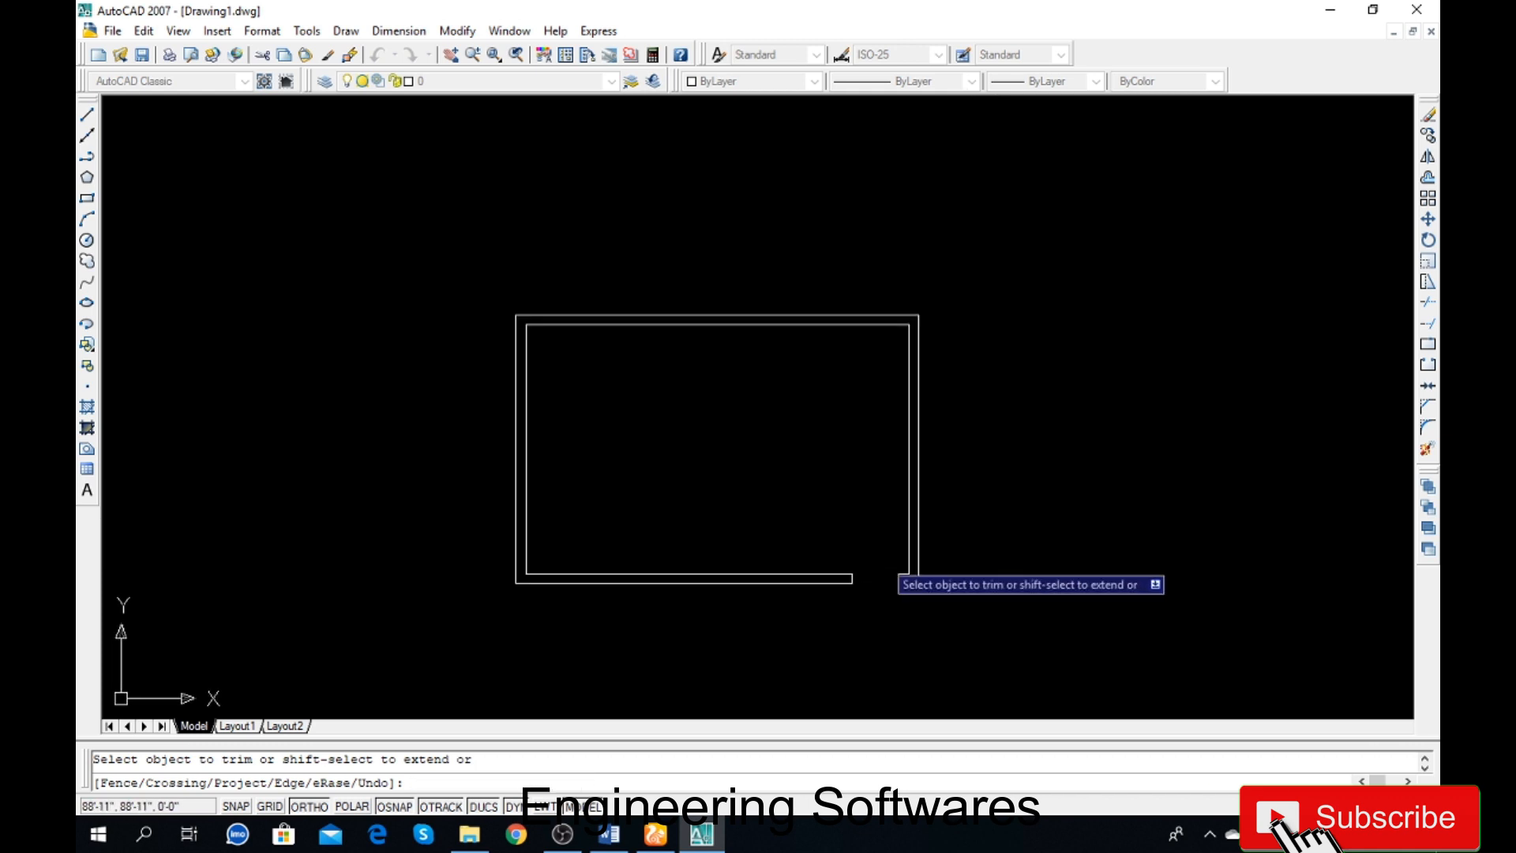
pyautogui.press('Escape')
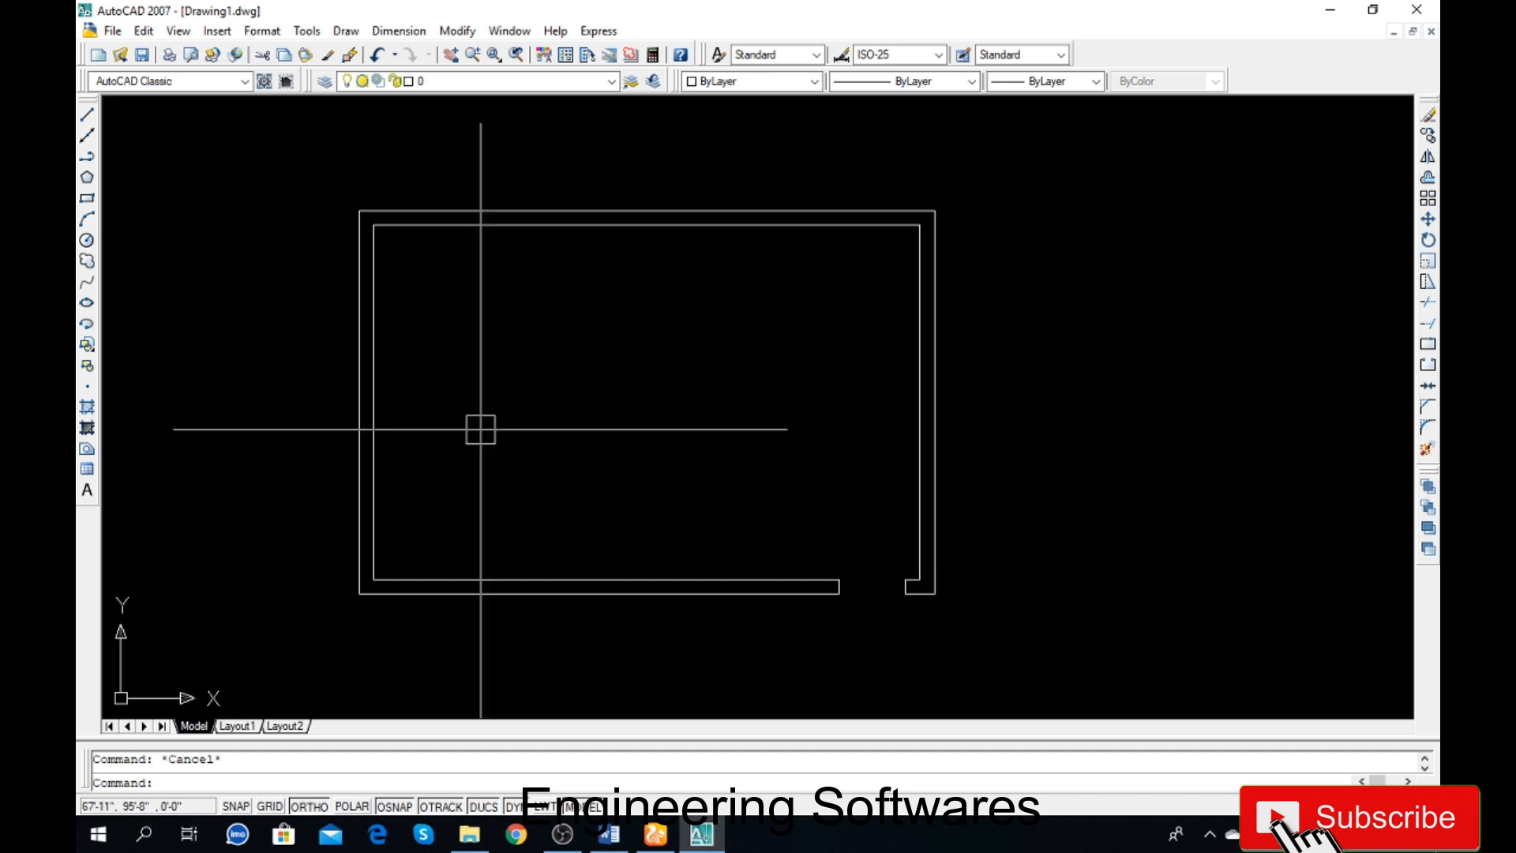
# Step: Draw a freehand-sized rectangle to the right of the room plan, wider than the room and about as tall
pyautogui.scroll(-2, 227, 449)
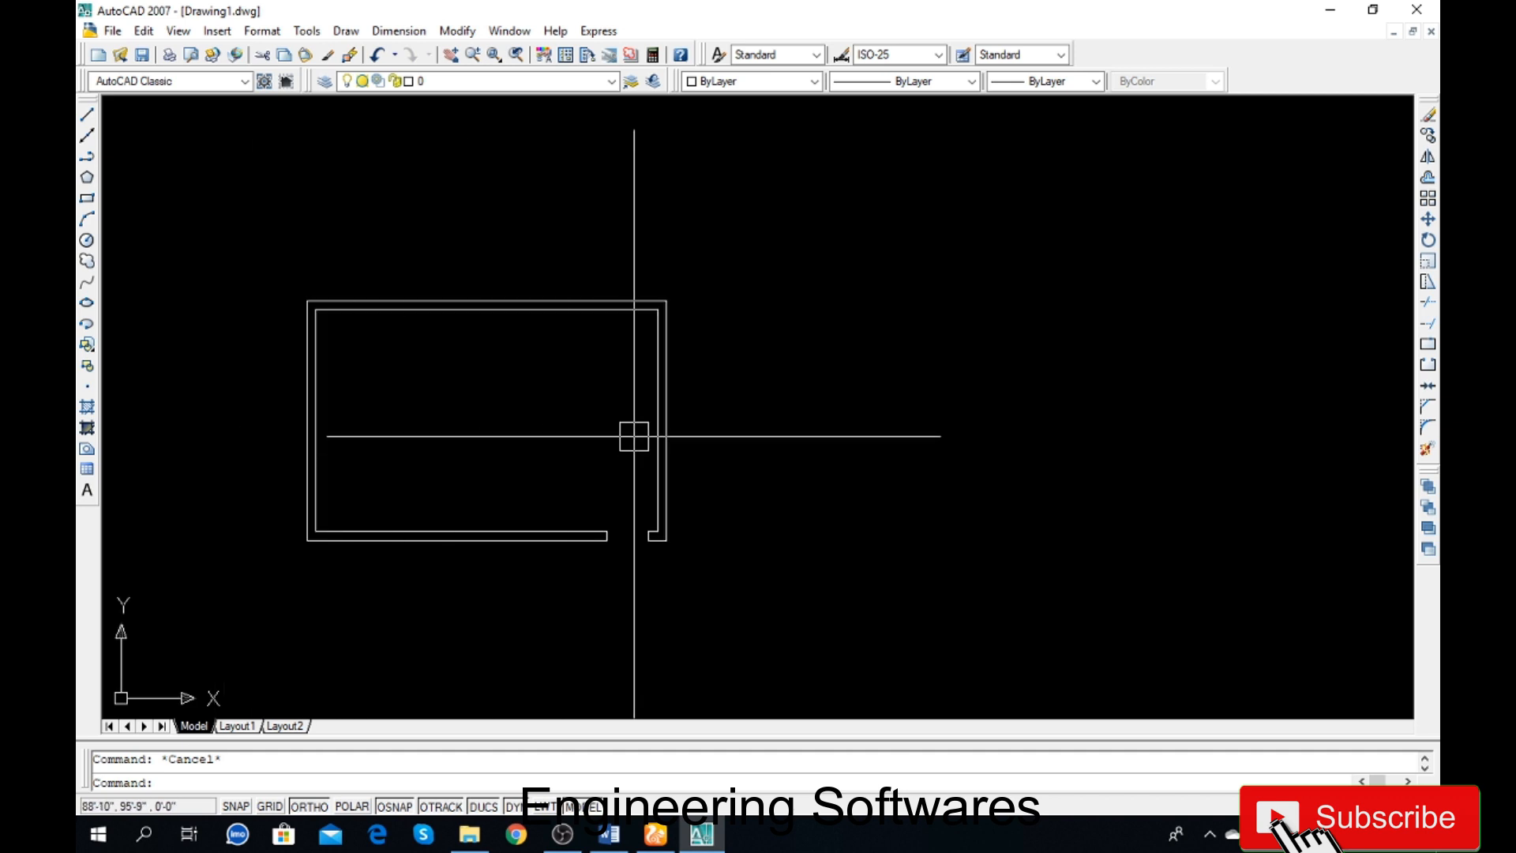
pyautogui.moveTo(632, 434); pyautogui.dragTo(481, 434, button='middle')
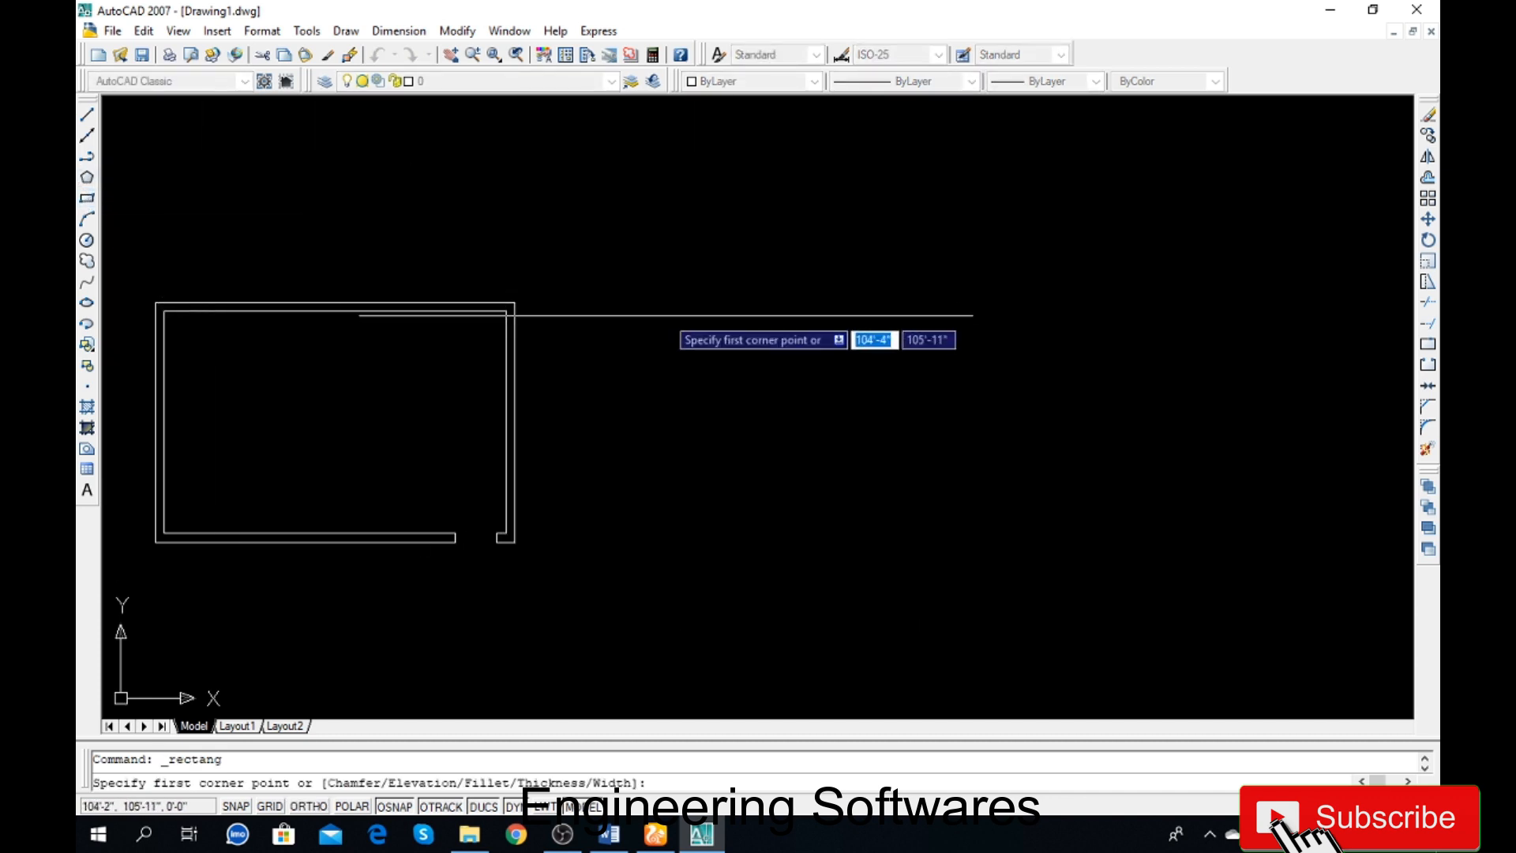
pyautogui.click(636, 298)
pyautogui.click(1110, 547)
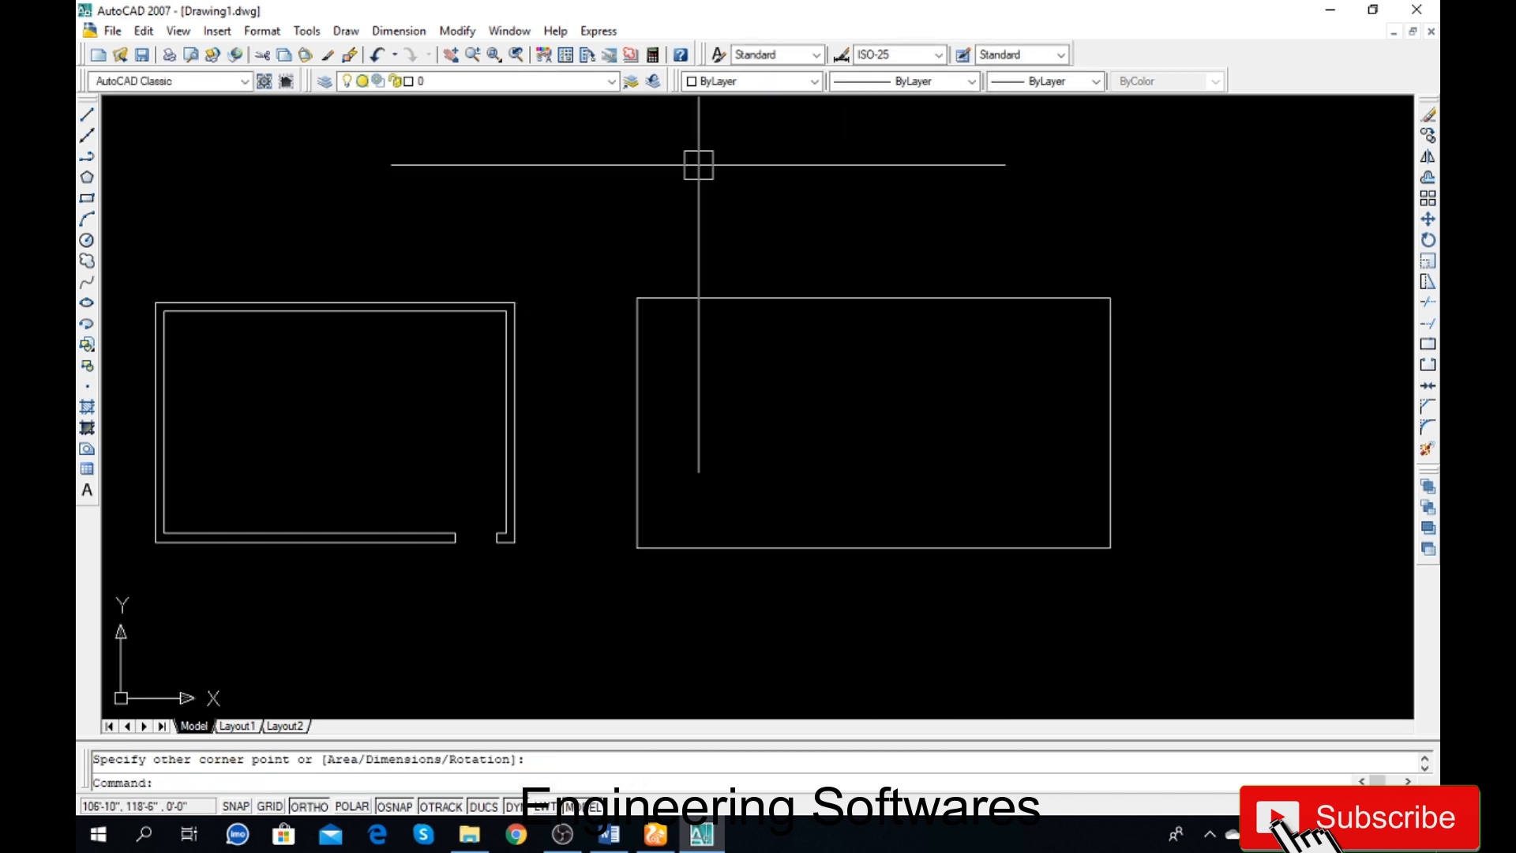
# Step: Offset the new rectangle 3' inward
pyautogui.press('Return')
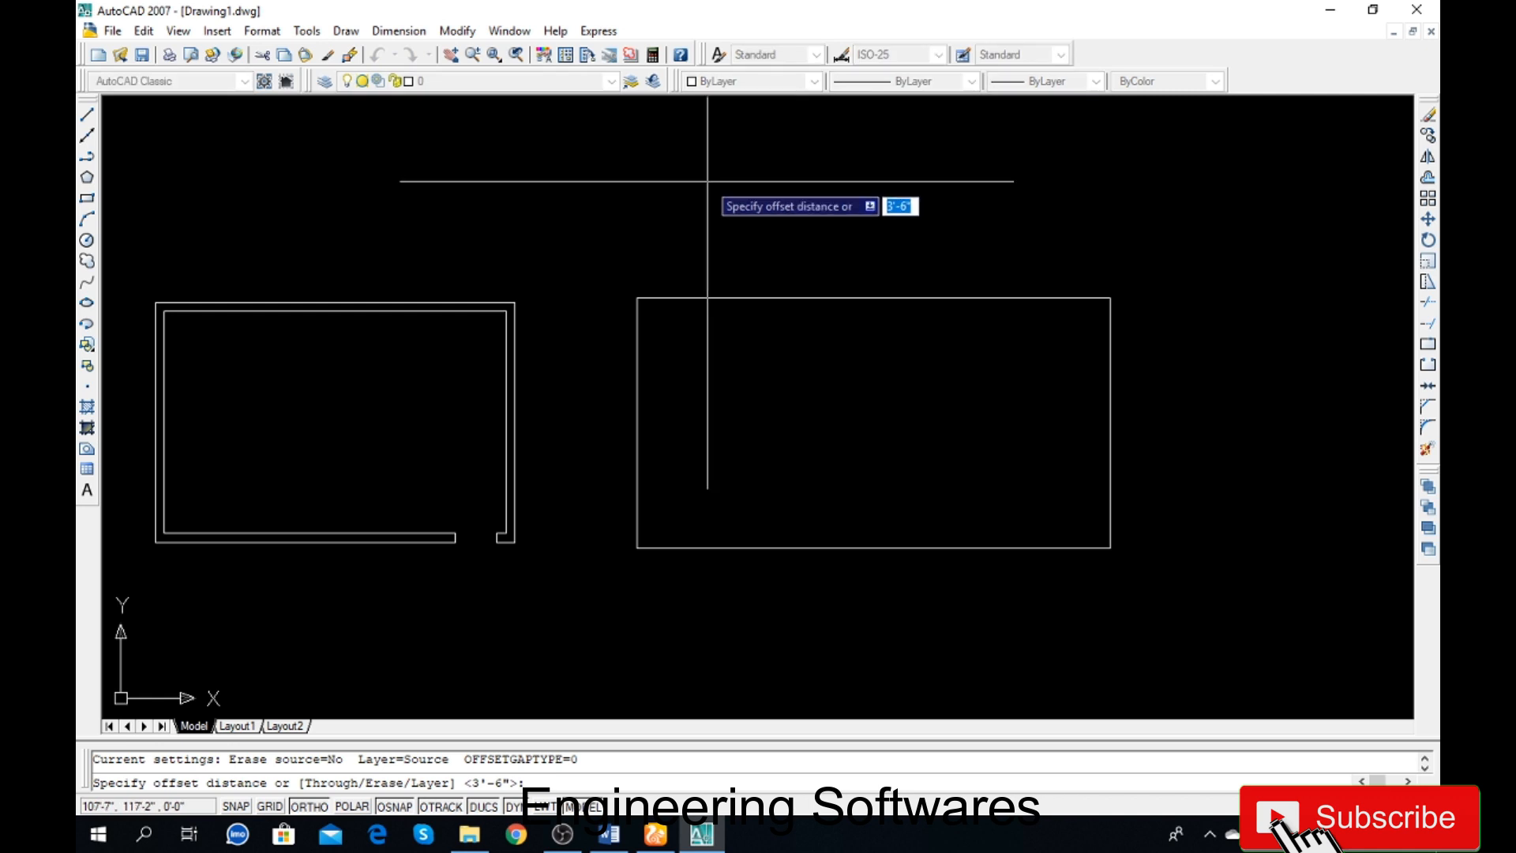
pyautogui.write("3'")
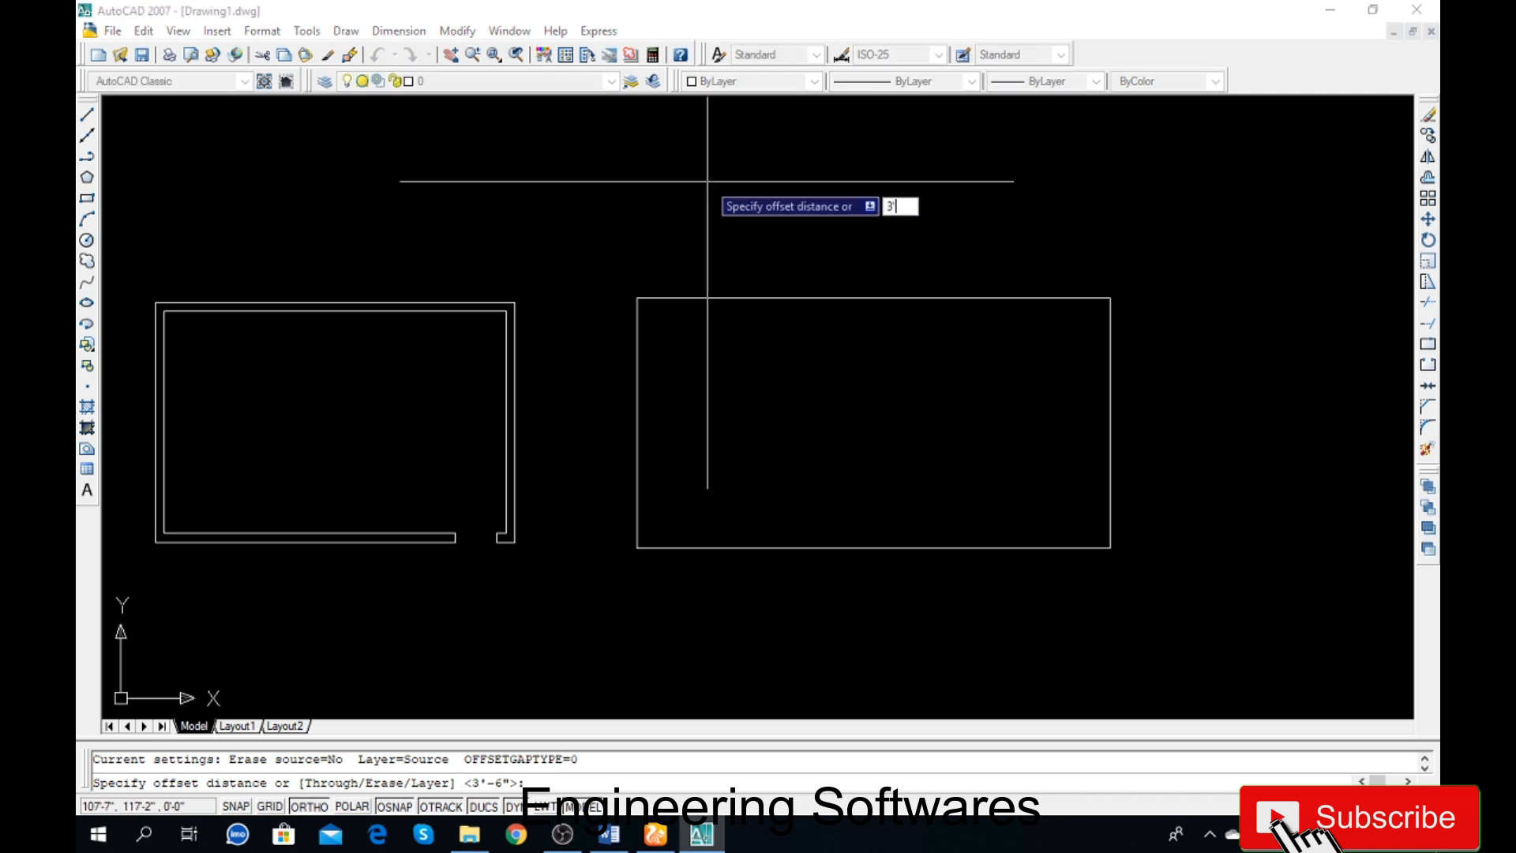
pyautogui.press('Return')
pyautogui.click(740, 288)
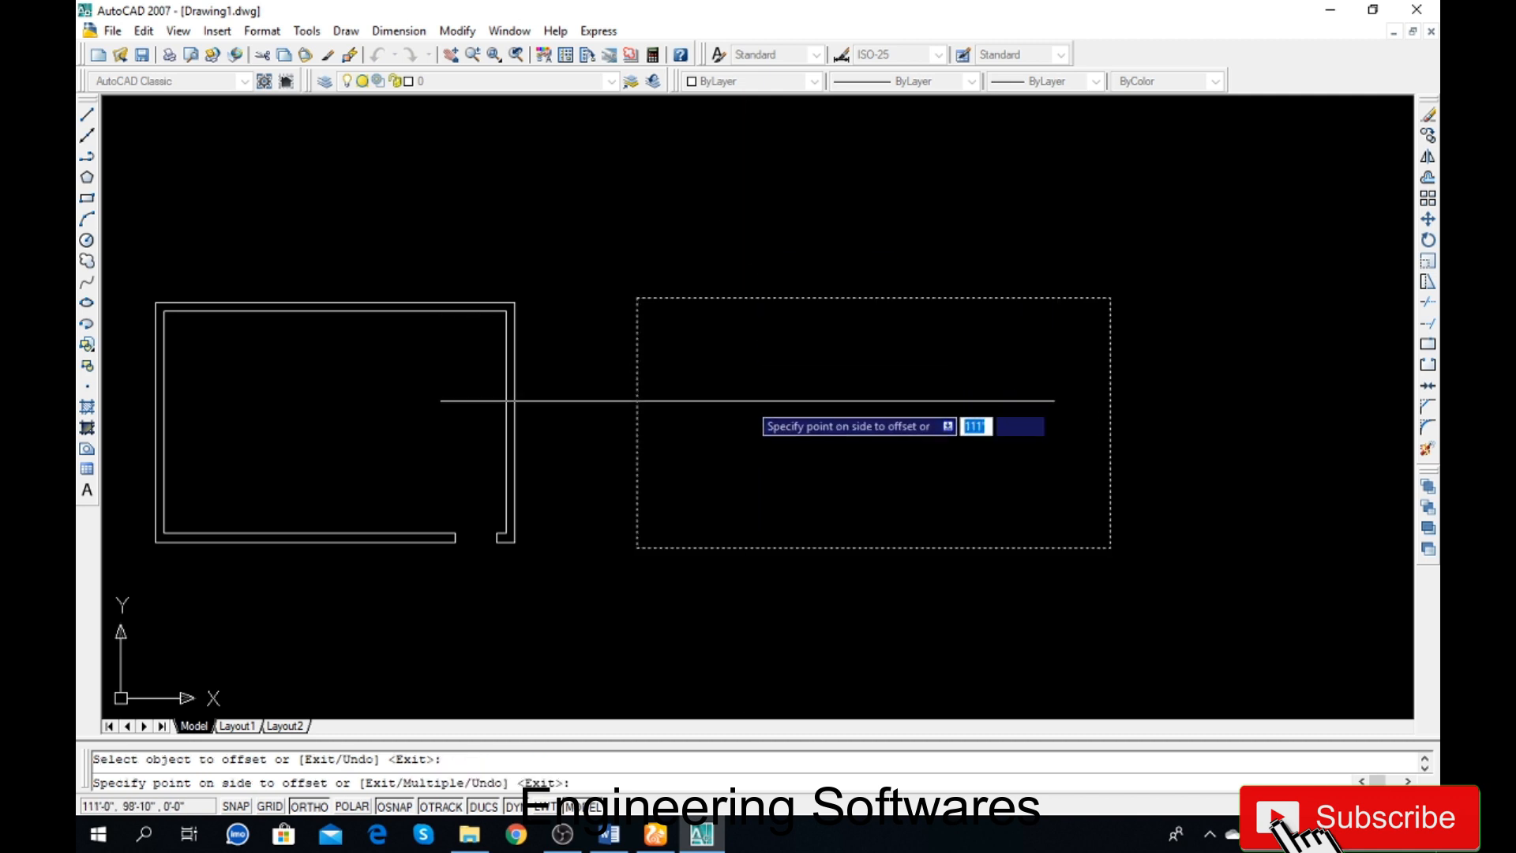
pyautogui.click(745, 423)
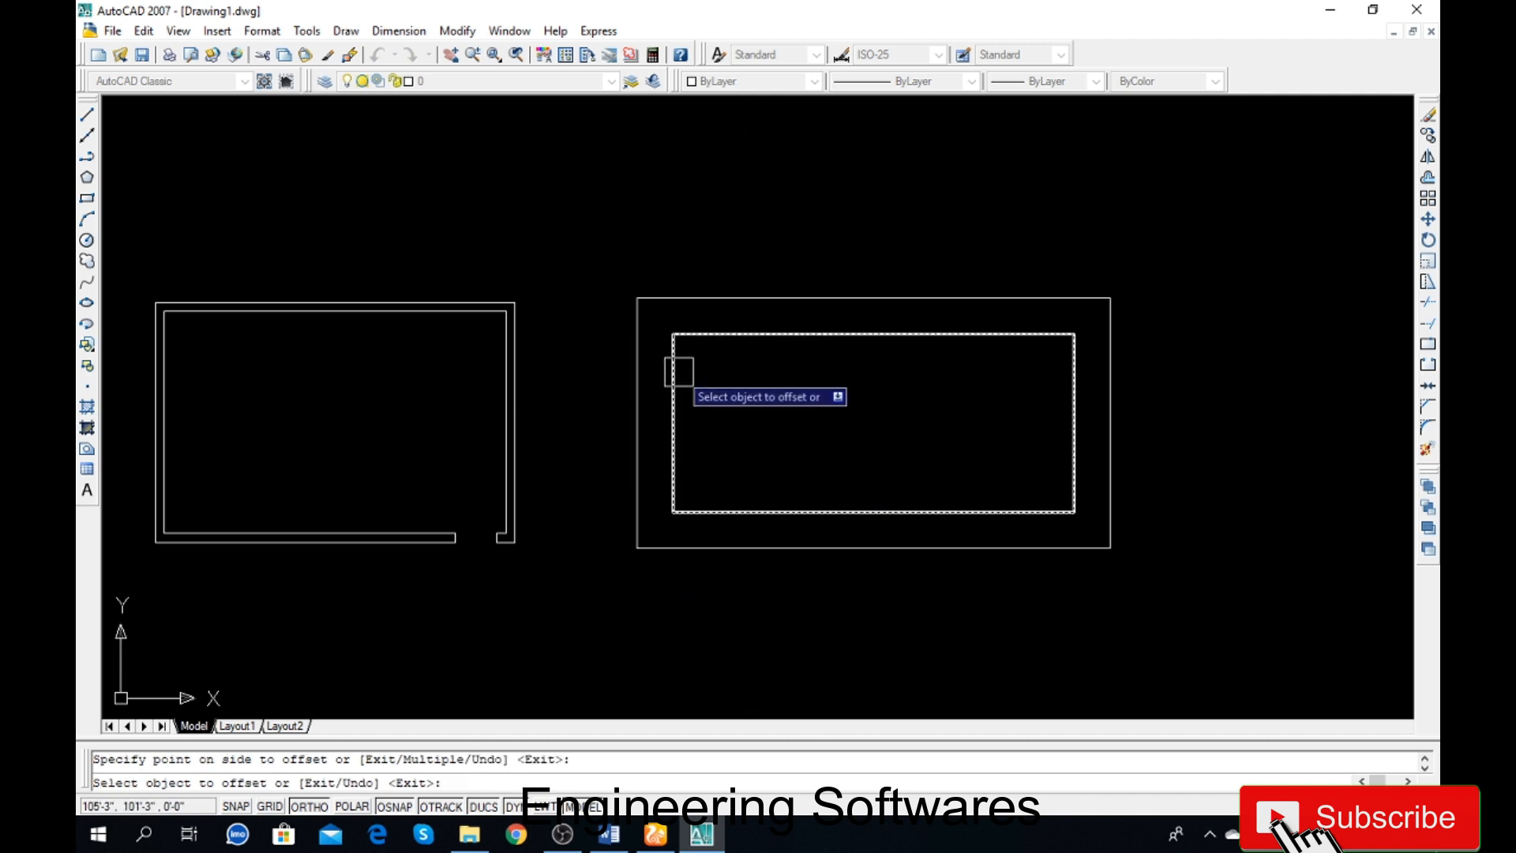
pyautogui.press('Escape')
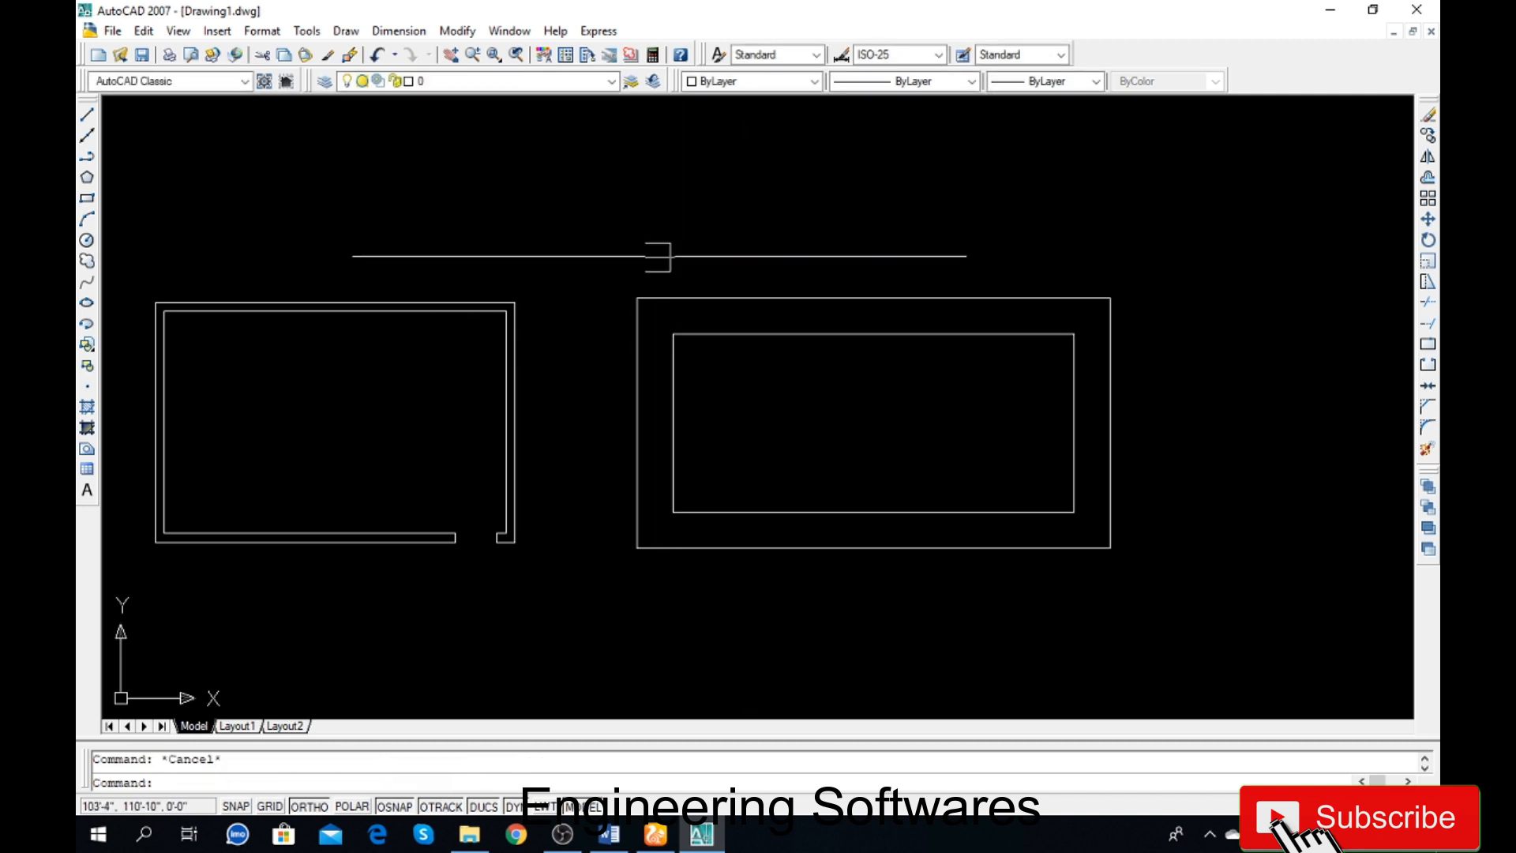
# Step: Turn off displaying the UCS icon at the origin point in the UCS settings and accept them
pyautogui.scroll(-3, 438, 385)
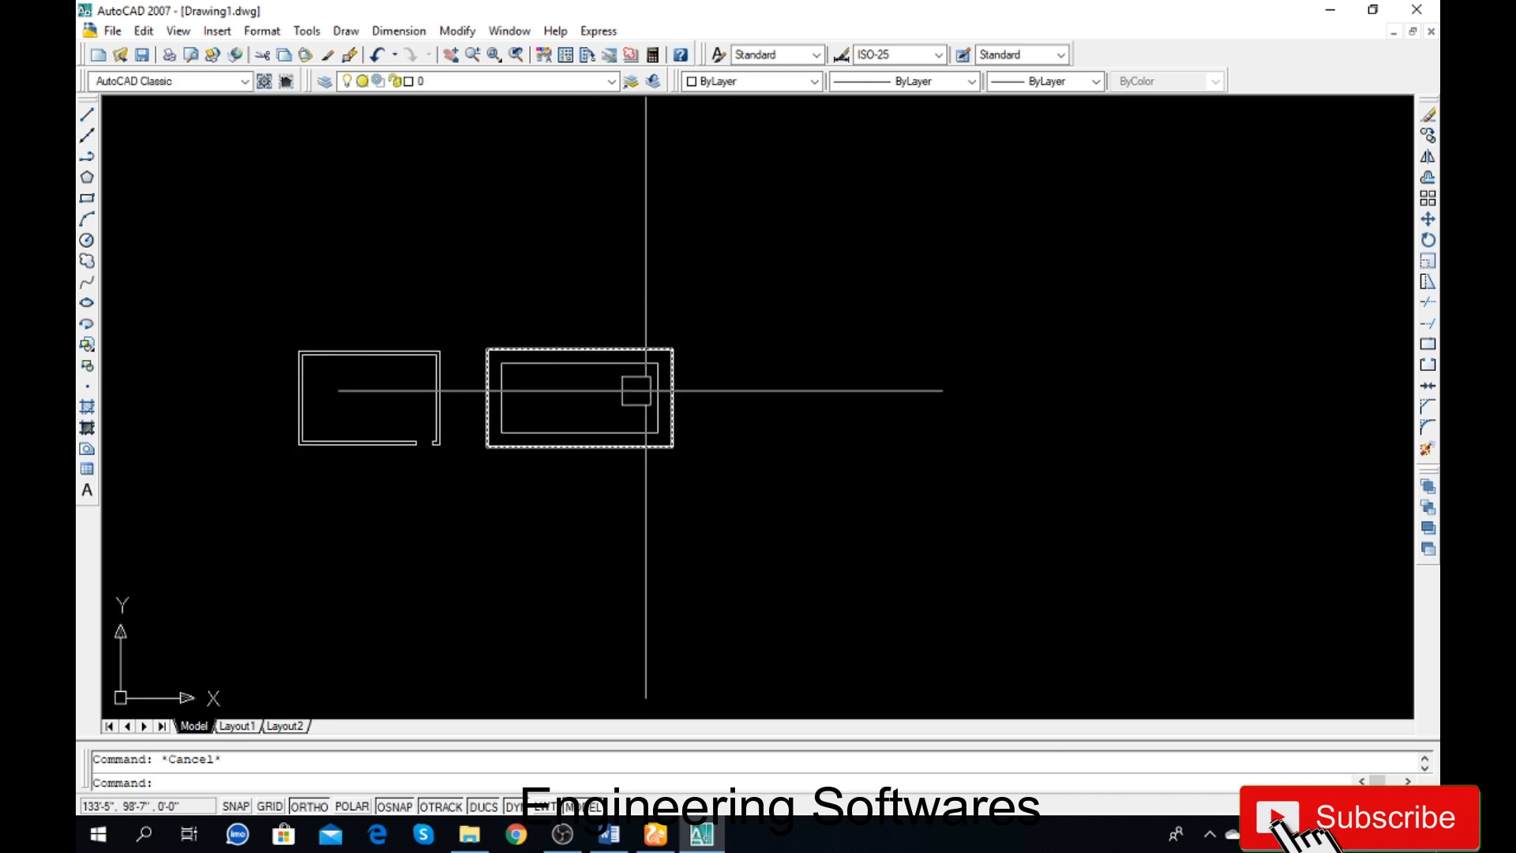
pyautogui.scroll(-3, 433, 441)
pyautogui.scroll(3, 299, 581)
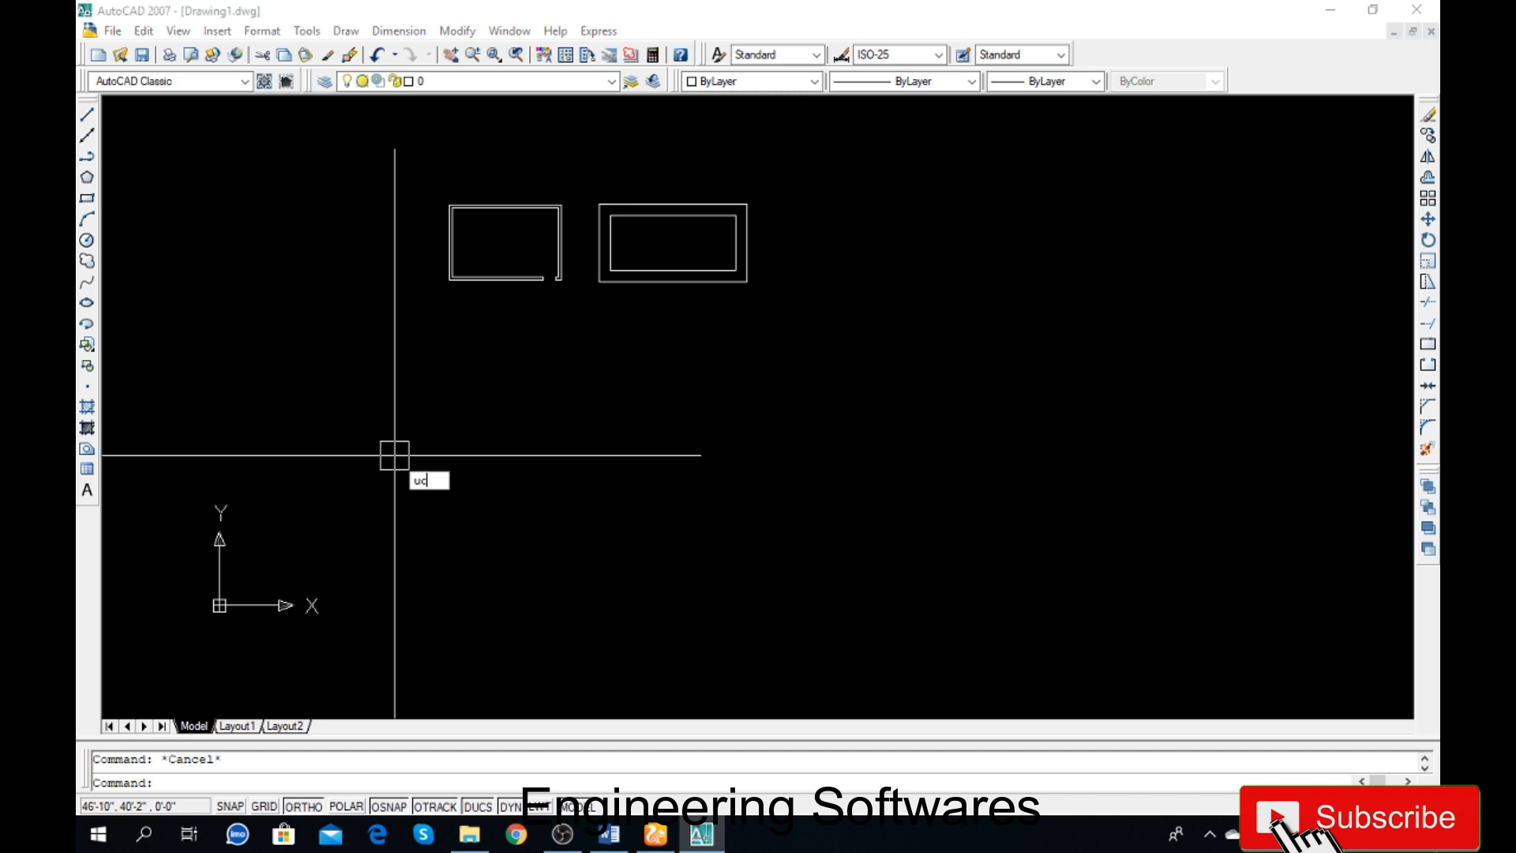
pyautogui.press('Return')
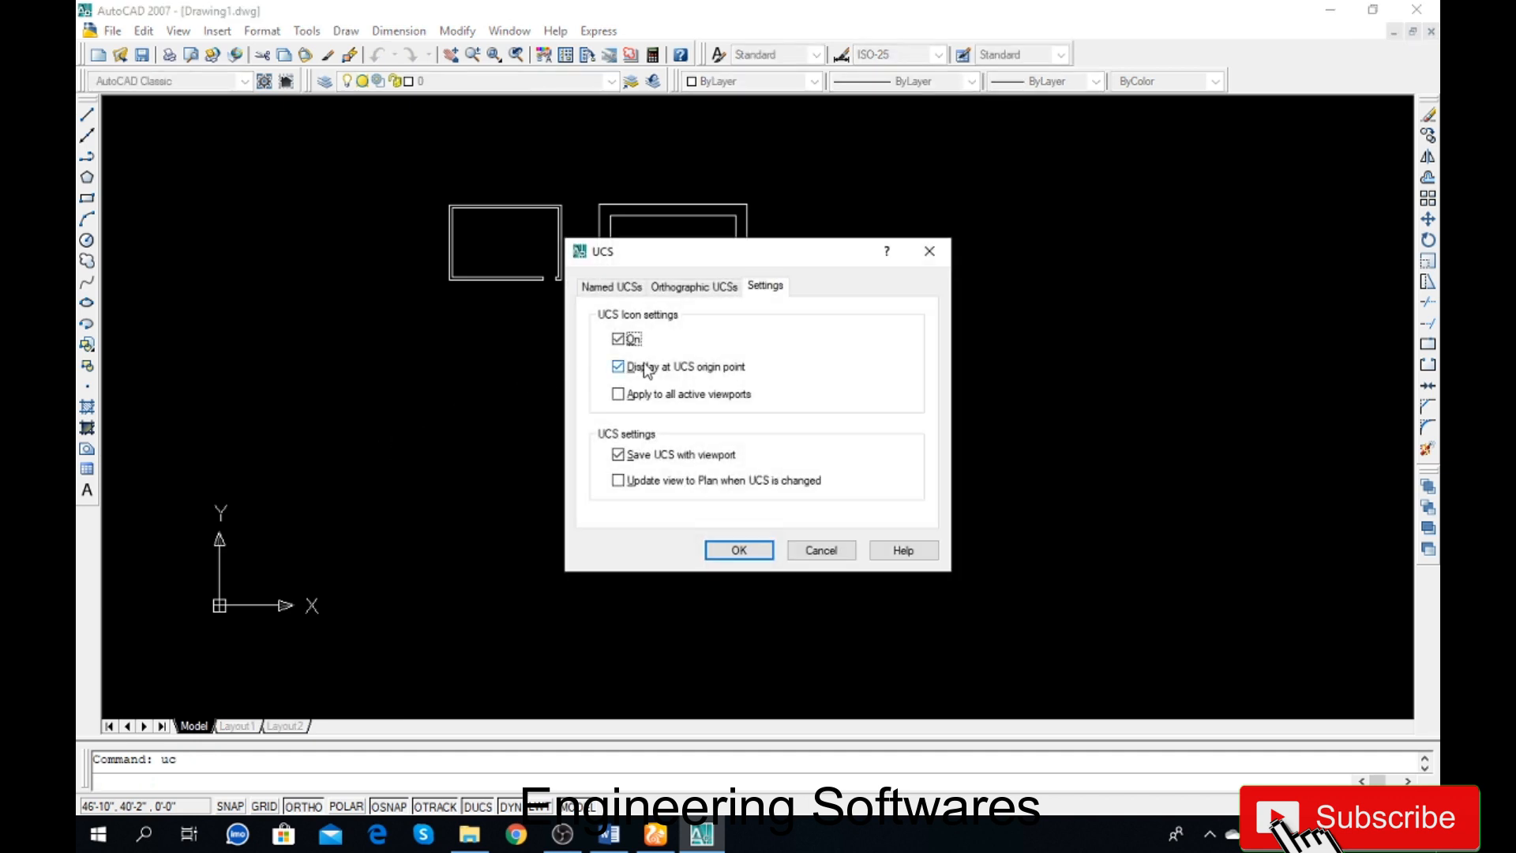
pyautogui.click(741, 553)
pyautogui.scroll(2, 756, 137)
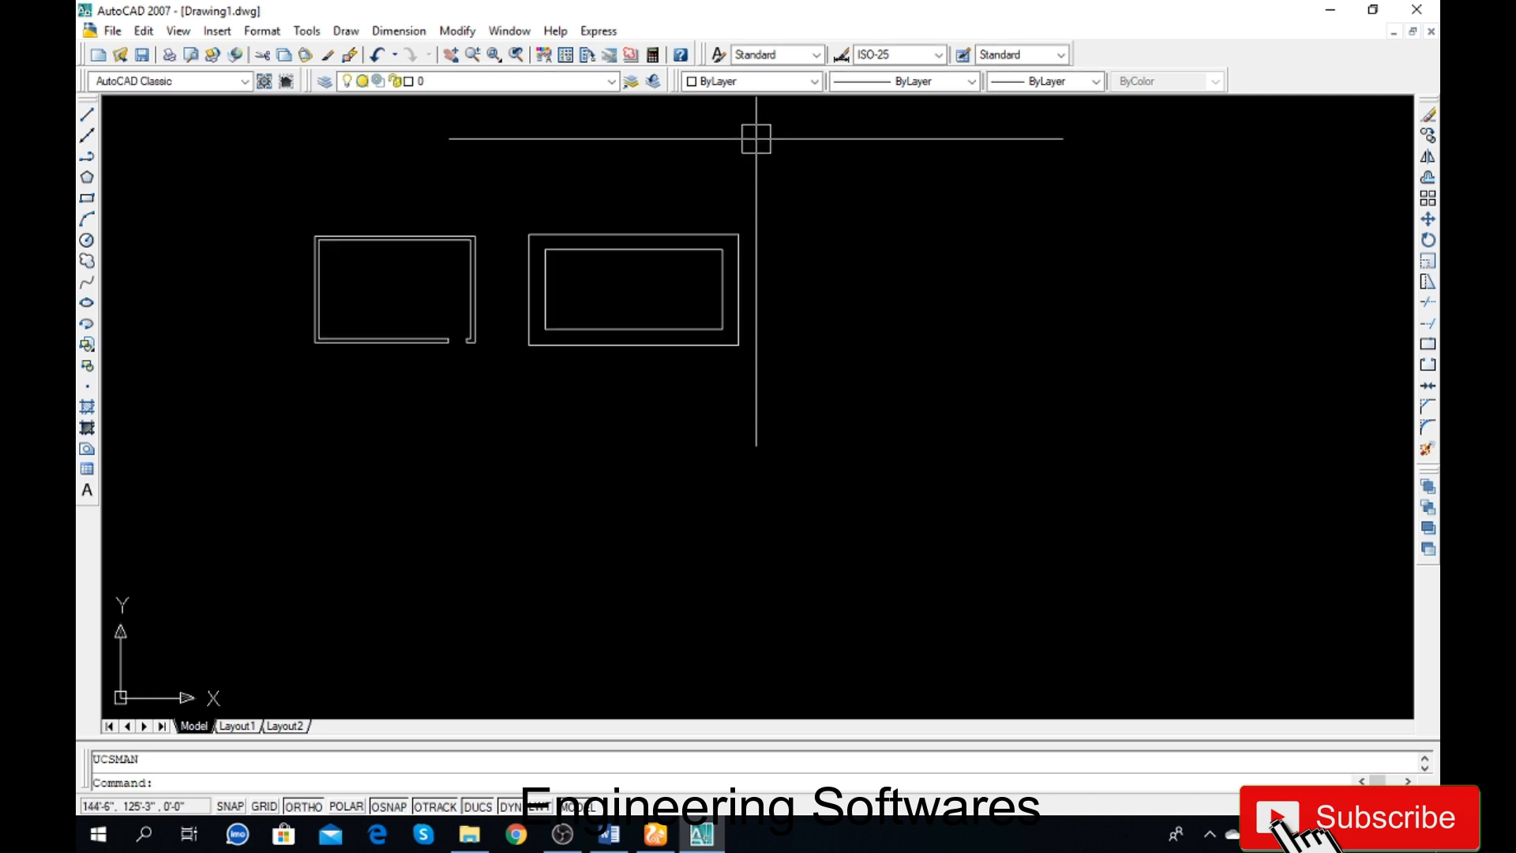
# Step: Draw a 5-sided polygon inscribed in a circle to the right of the two rectangles, with one vertex pointing straight up
pyautogui.click(87, 177)
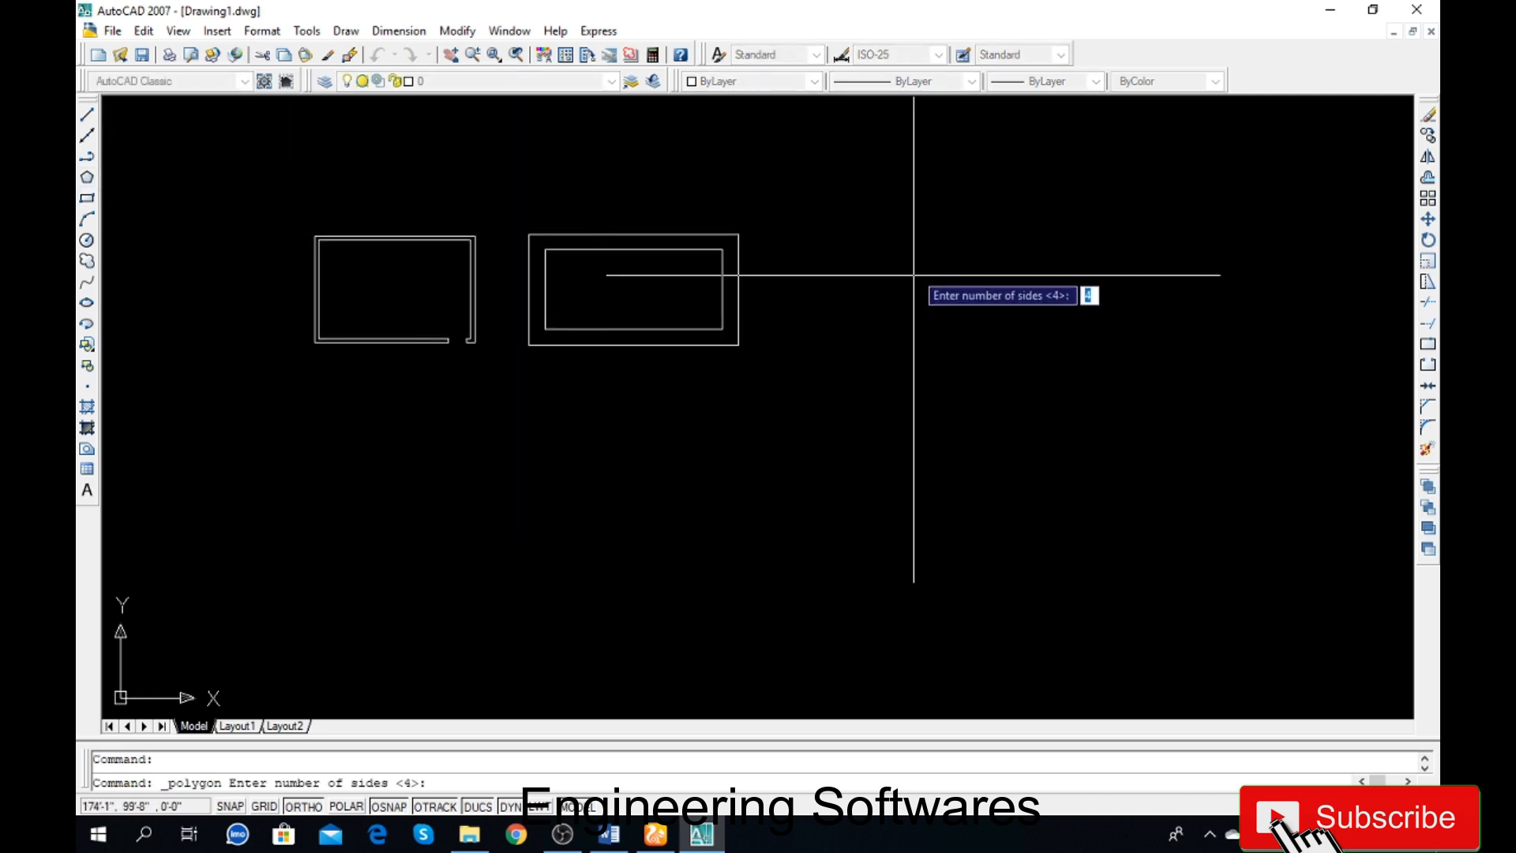
pyautogui.write('5')
pyautogui.press('Return')
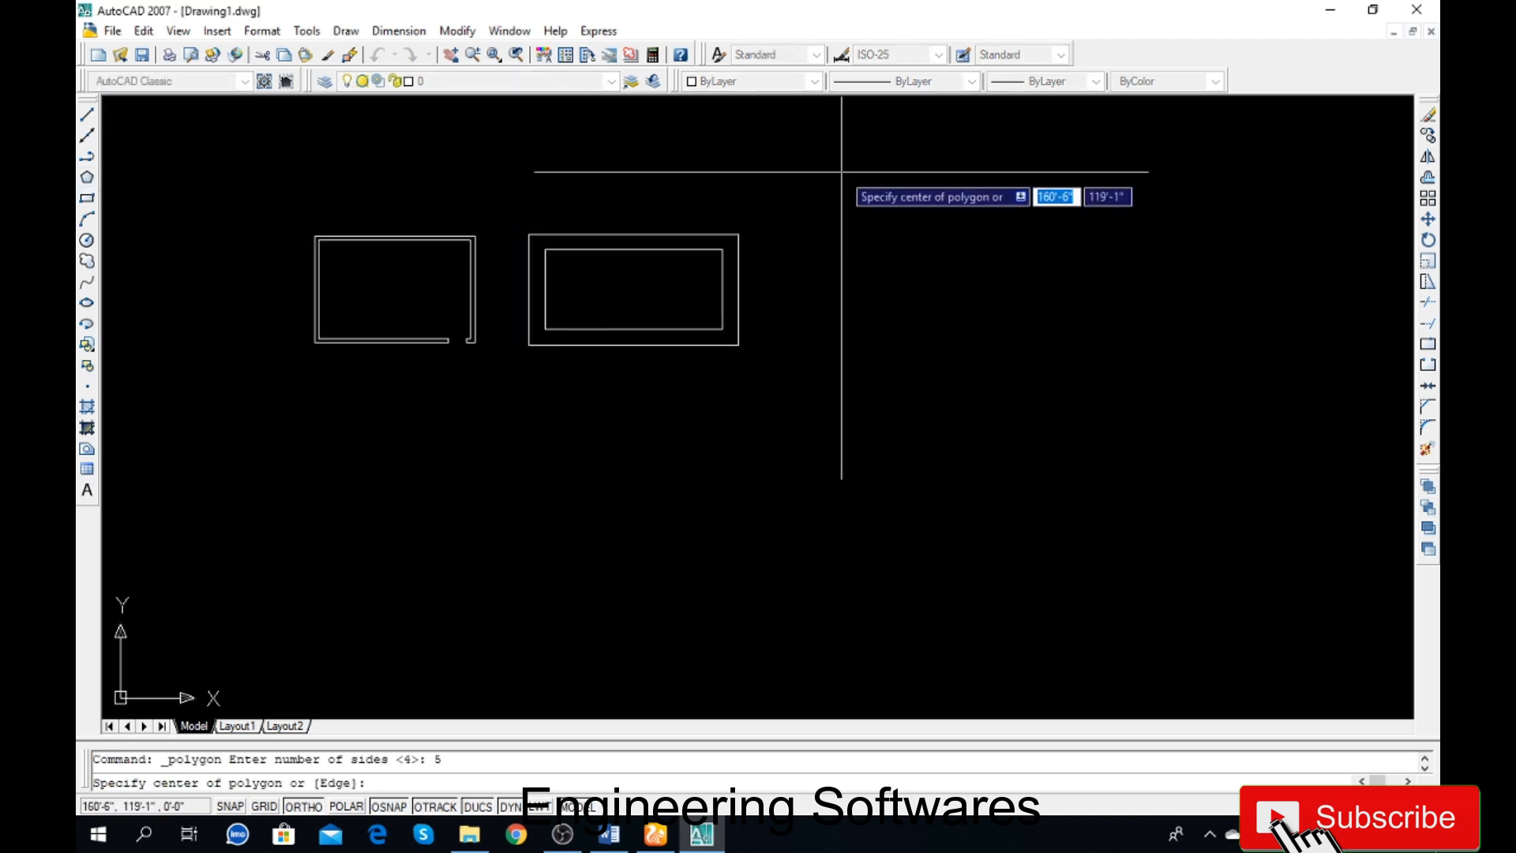
pyautogui.click(973, 330)
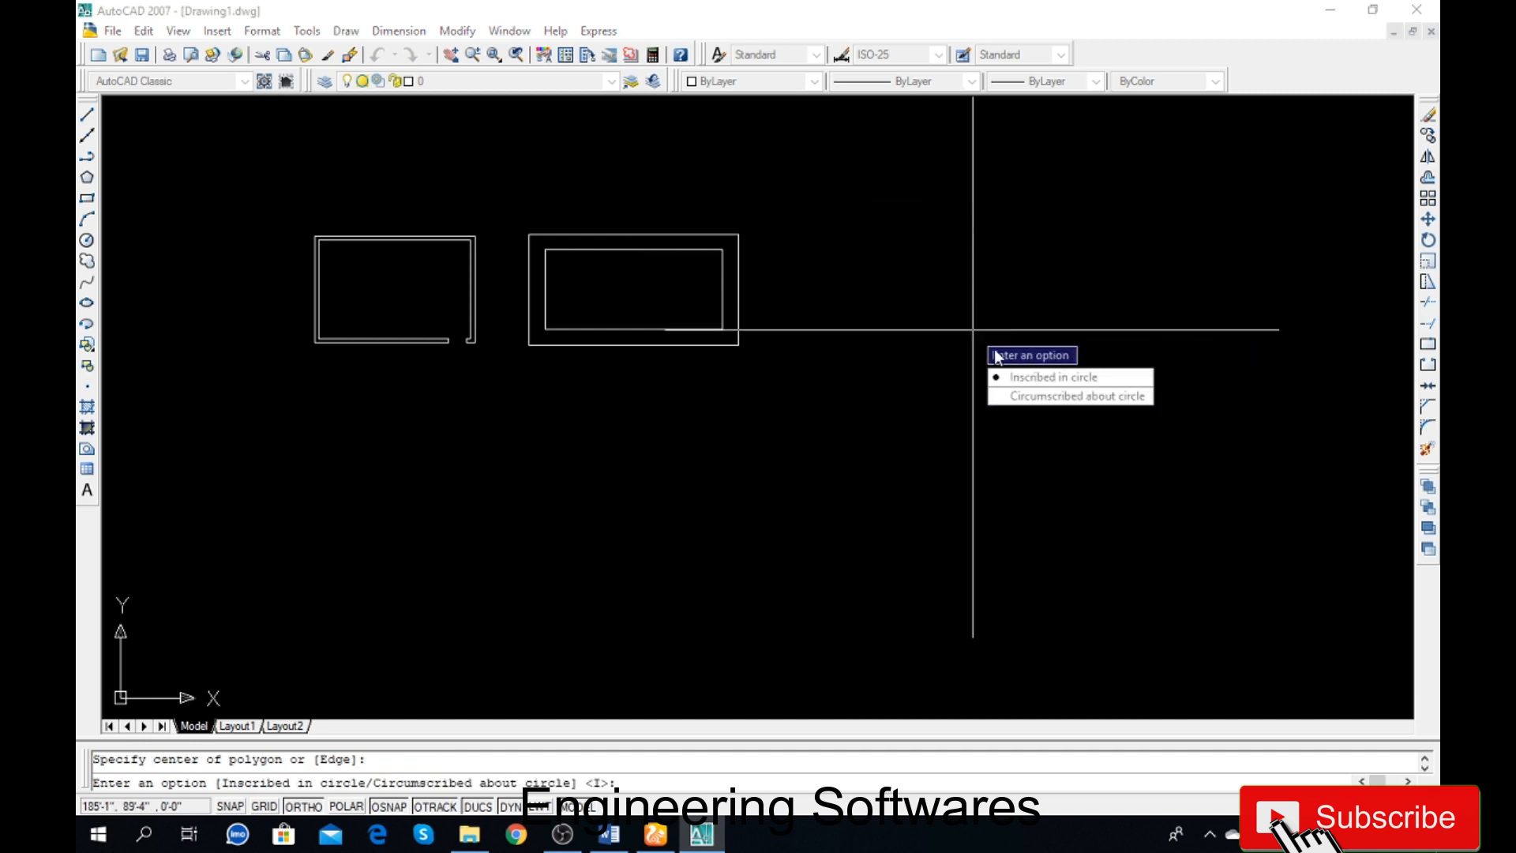
pyautogui.press('Return')
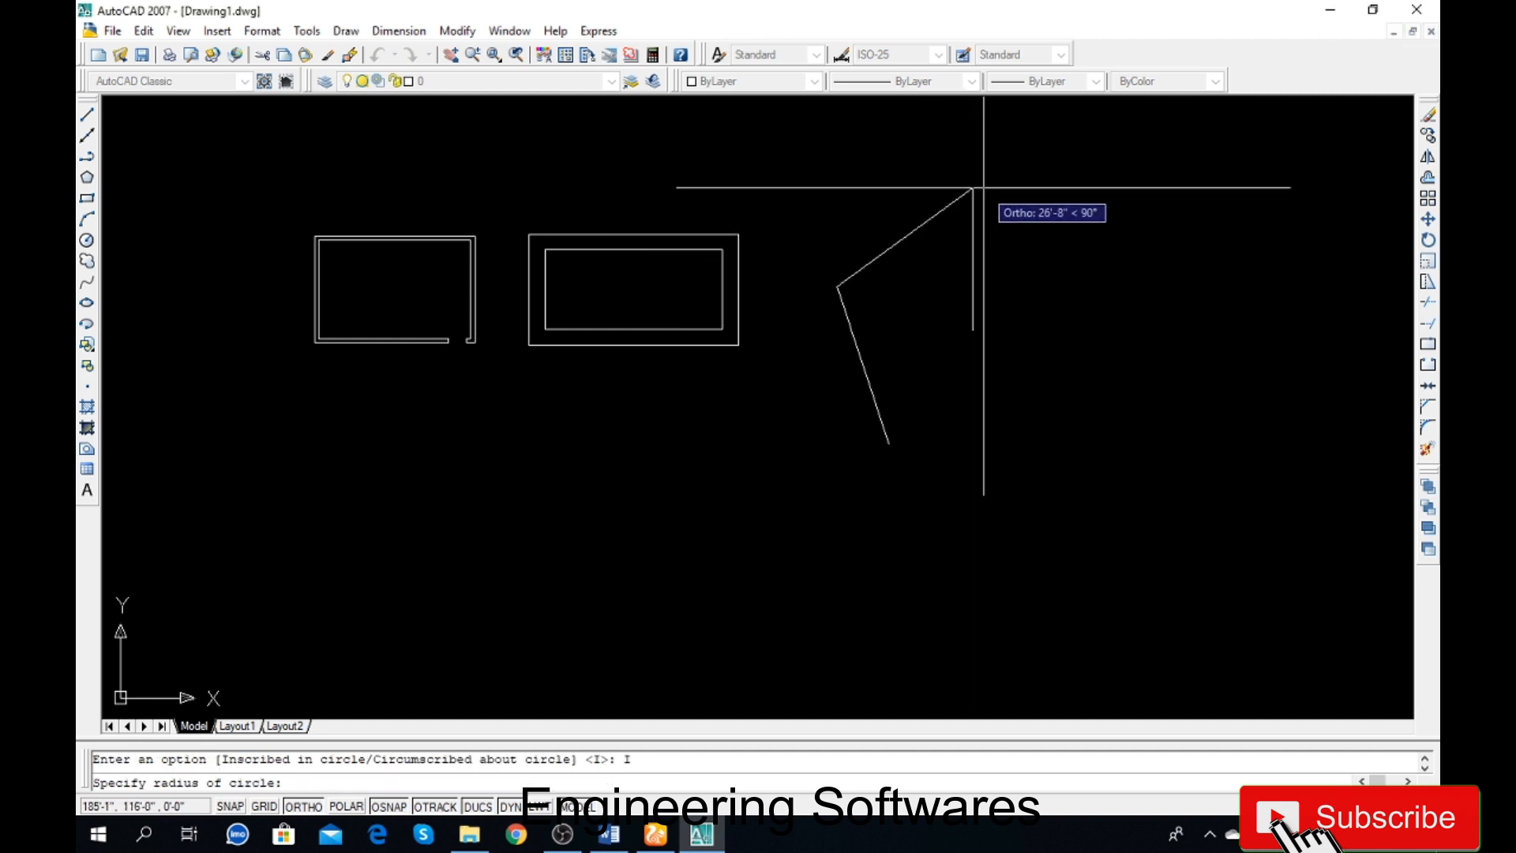
pyautogui.click(977, 178)
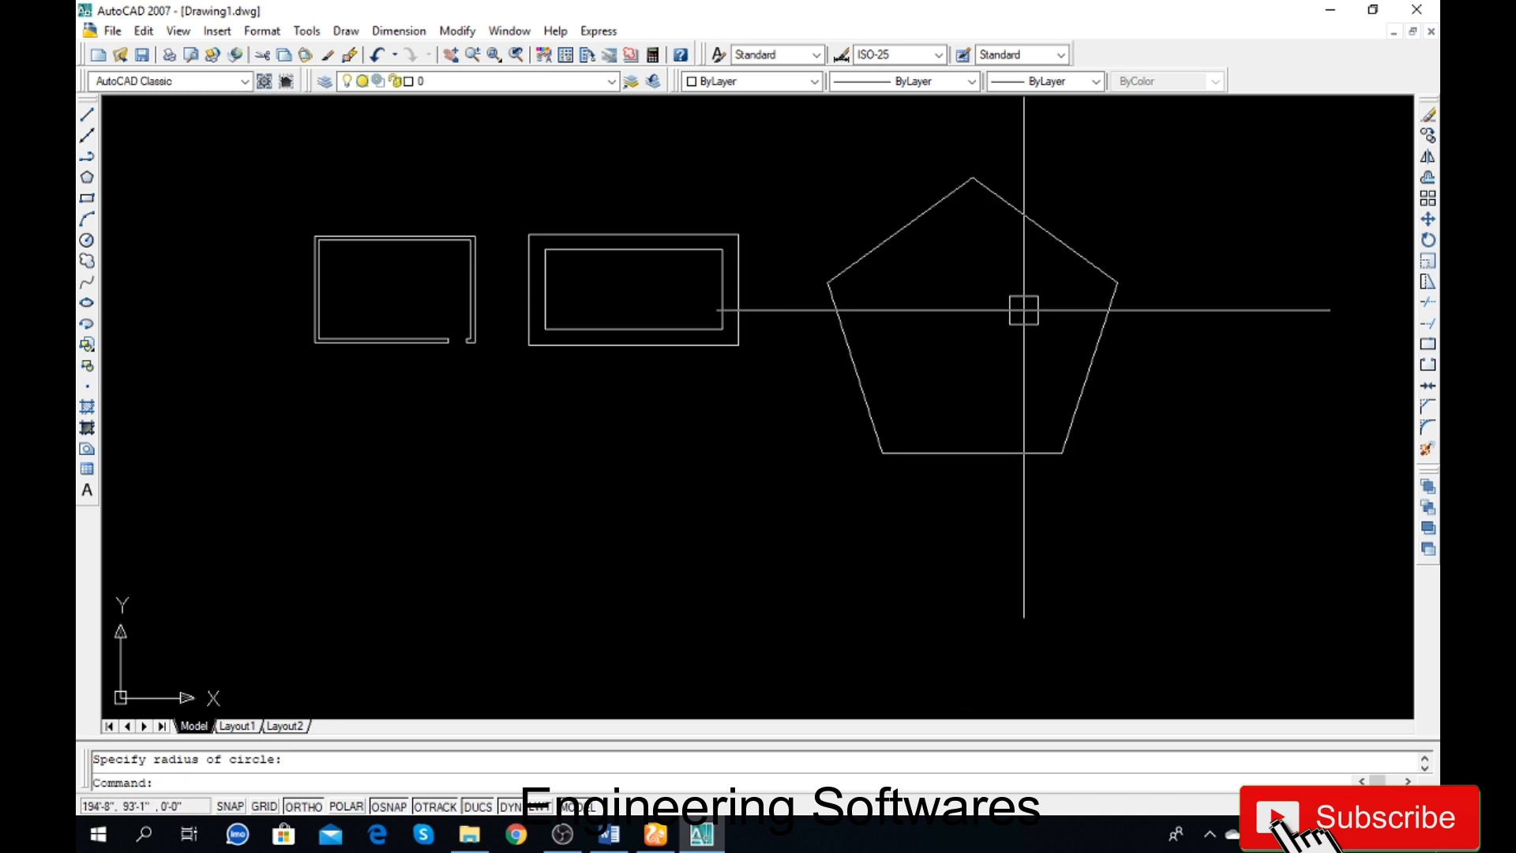
# Step: Offset the pentagon 9" inward
pyautogui.write('o')
pyautogui.press('Return')
pyautogui.write('9')
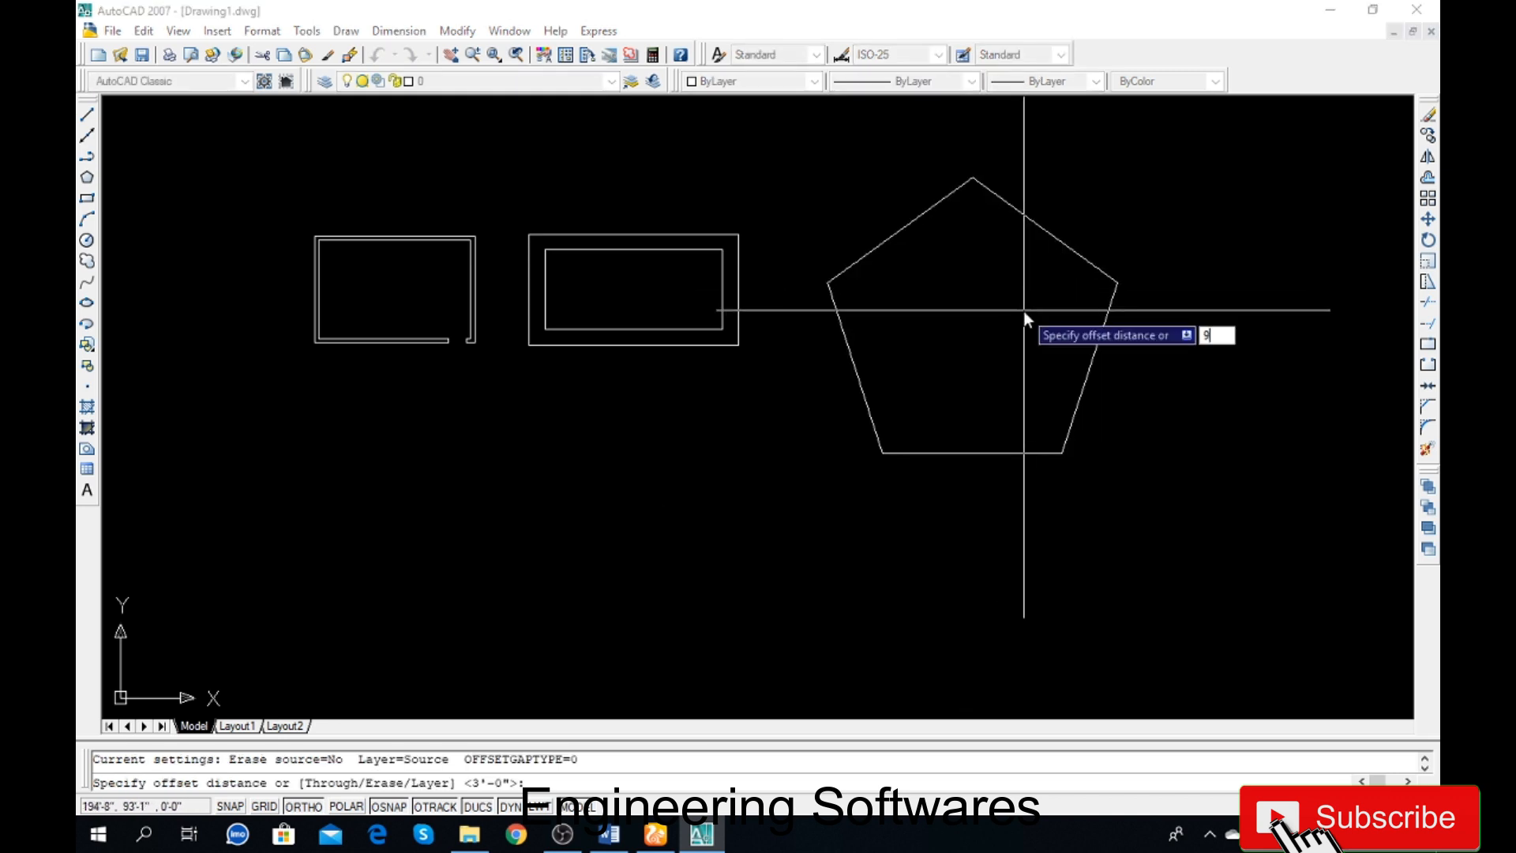
pyautogui.press('Return')
pyautogui.click(1040, 230)
pyautogui.click(954, 332)
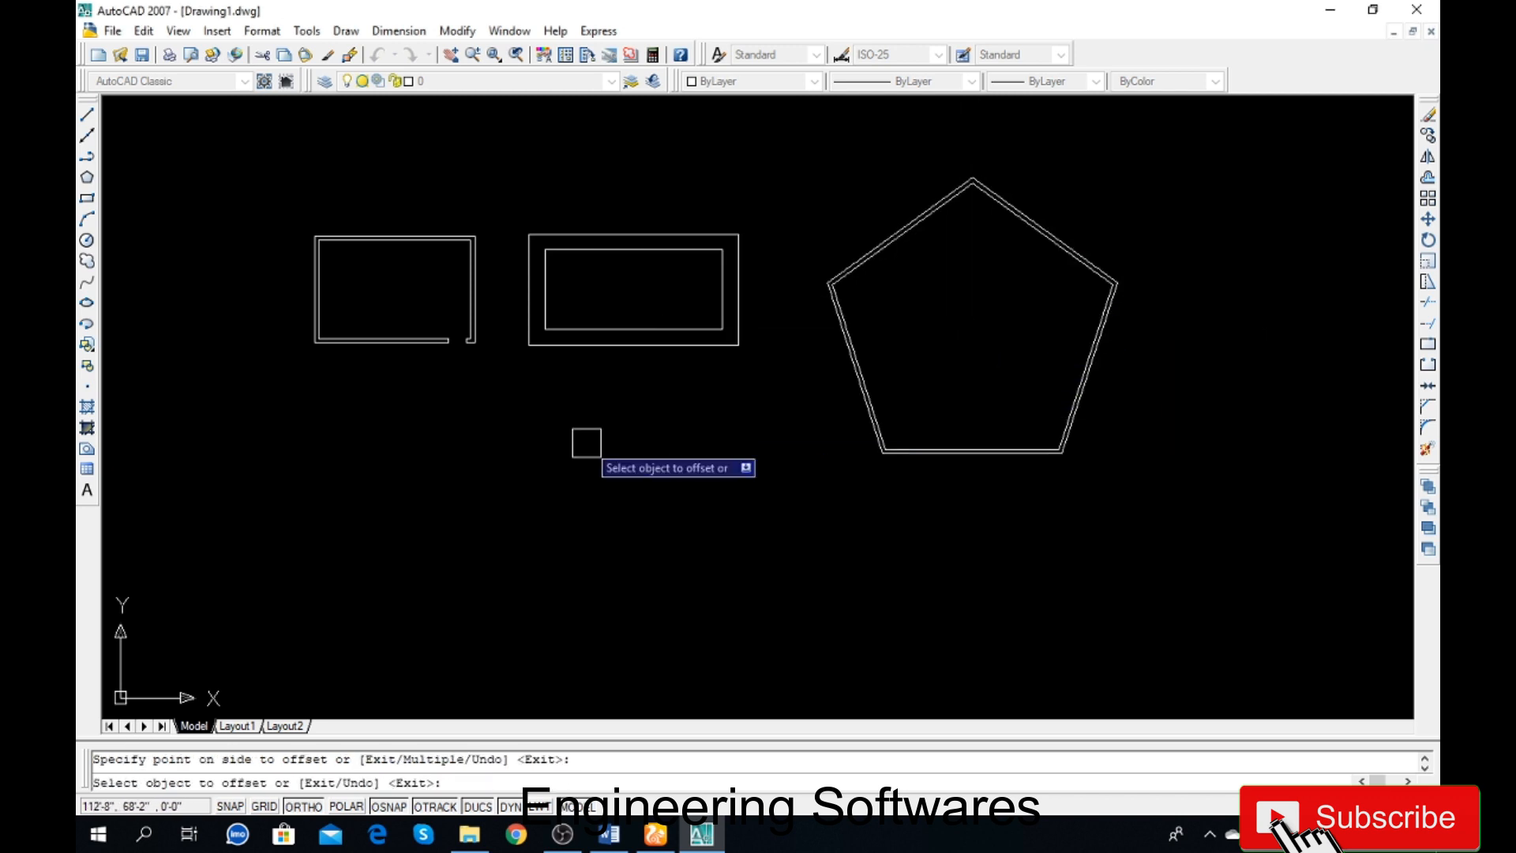
pyautogui.scroll(5, 908, 395)
pyautogui.scroll(-3, 803, 489)
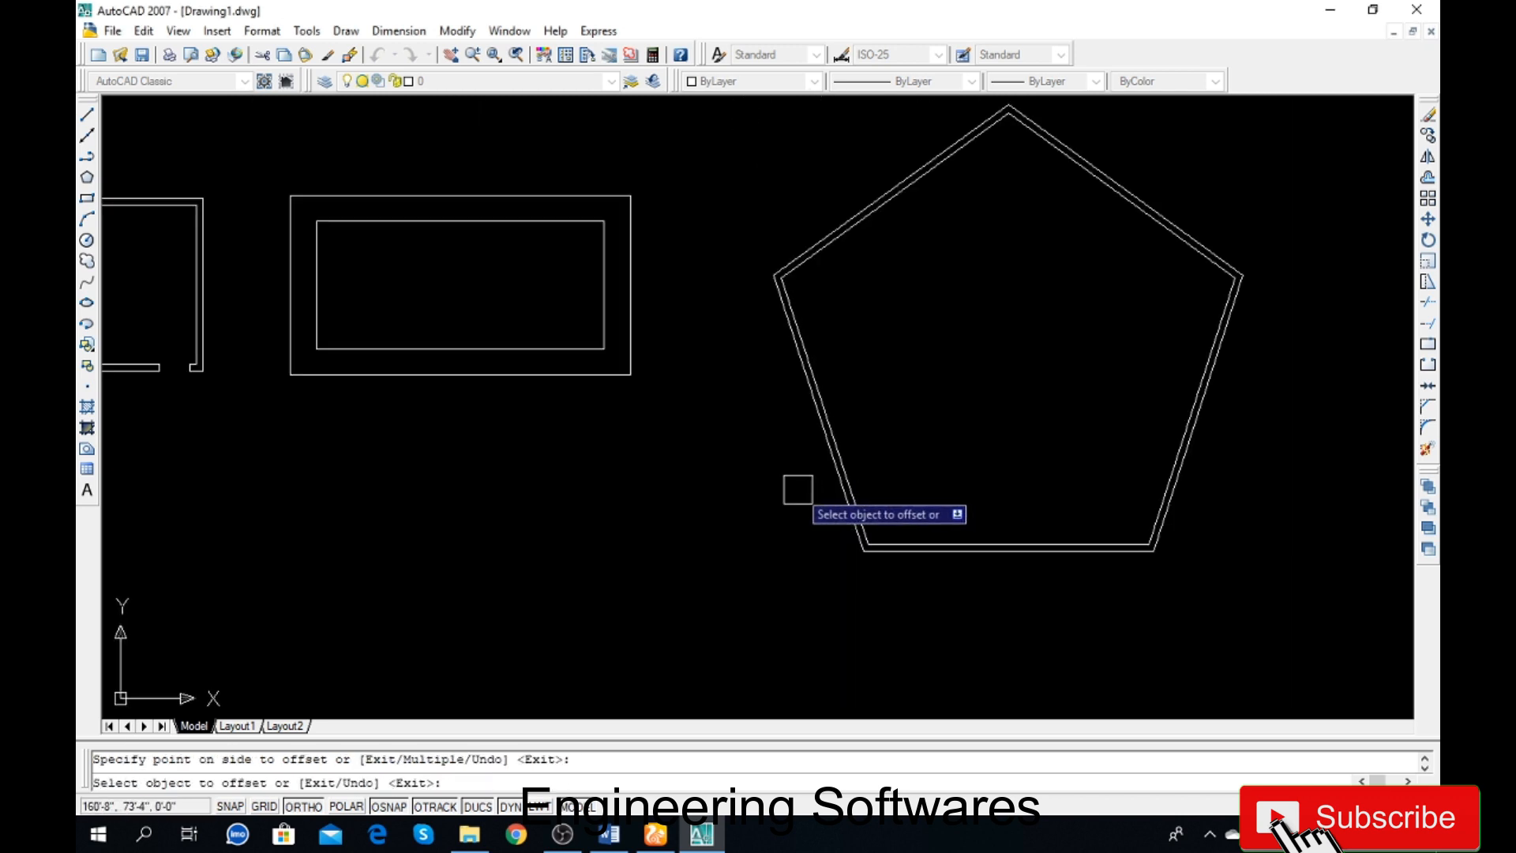
pyautogui.press('Escape')
pyautogui.scroll(-2, 798, 481)
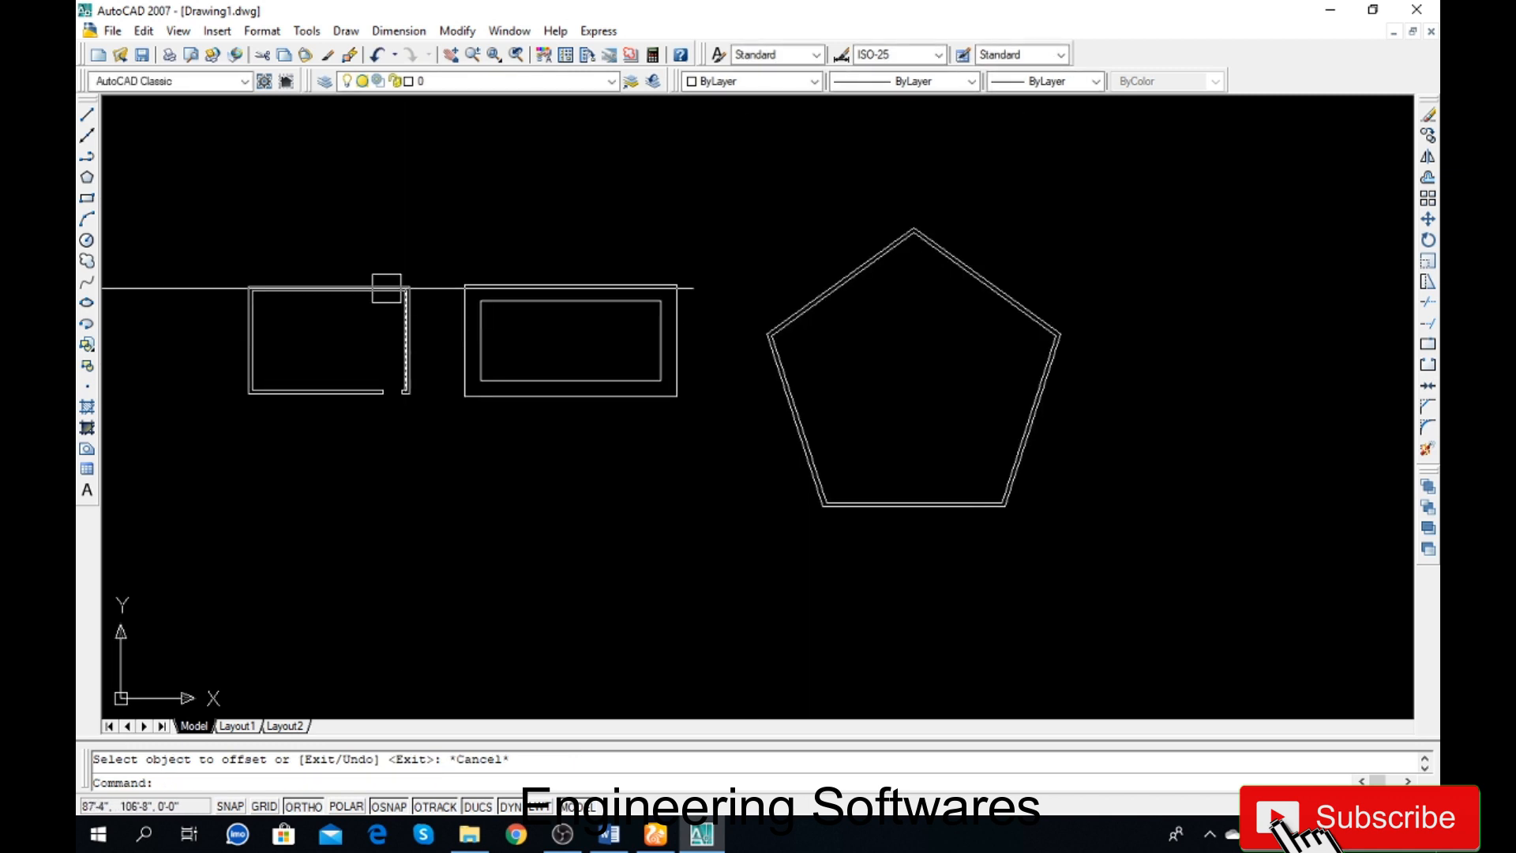
# Step: Display the Dimension toolbar
pyautogui.scroll(1, 312, 294)
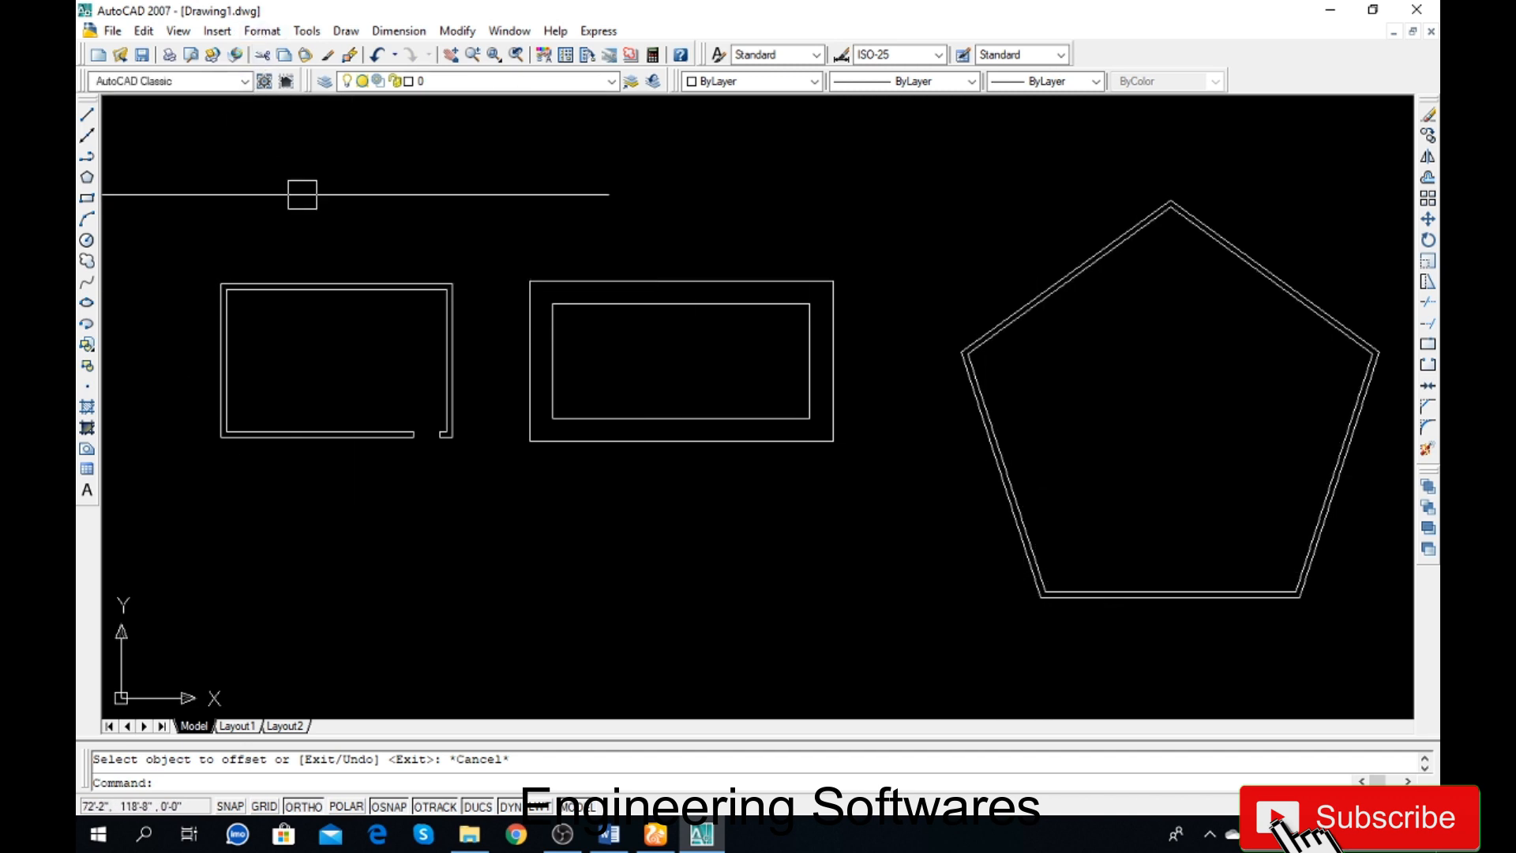
pyautogui.rightClick(289, 55)
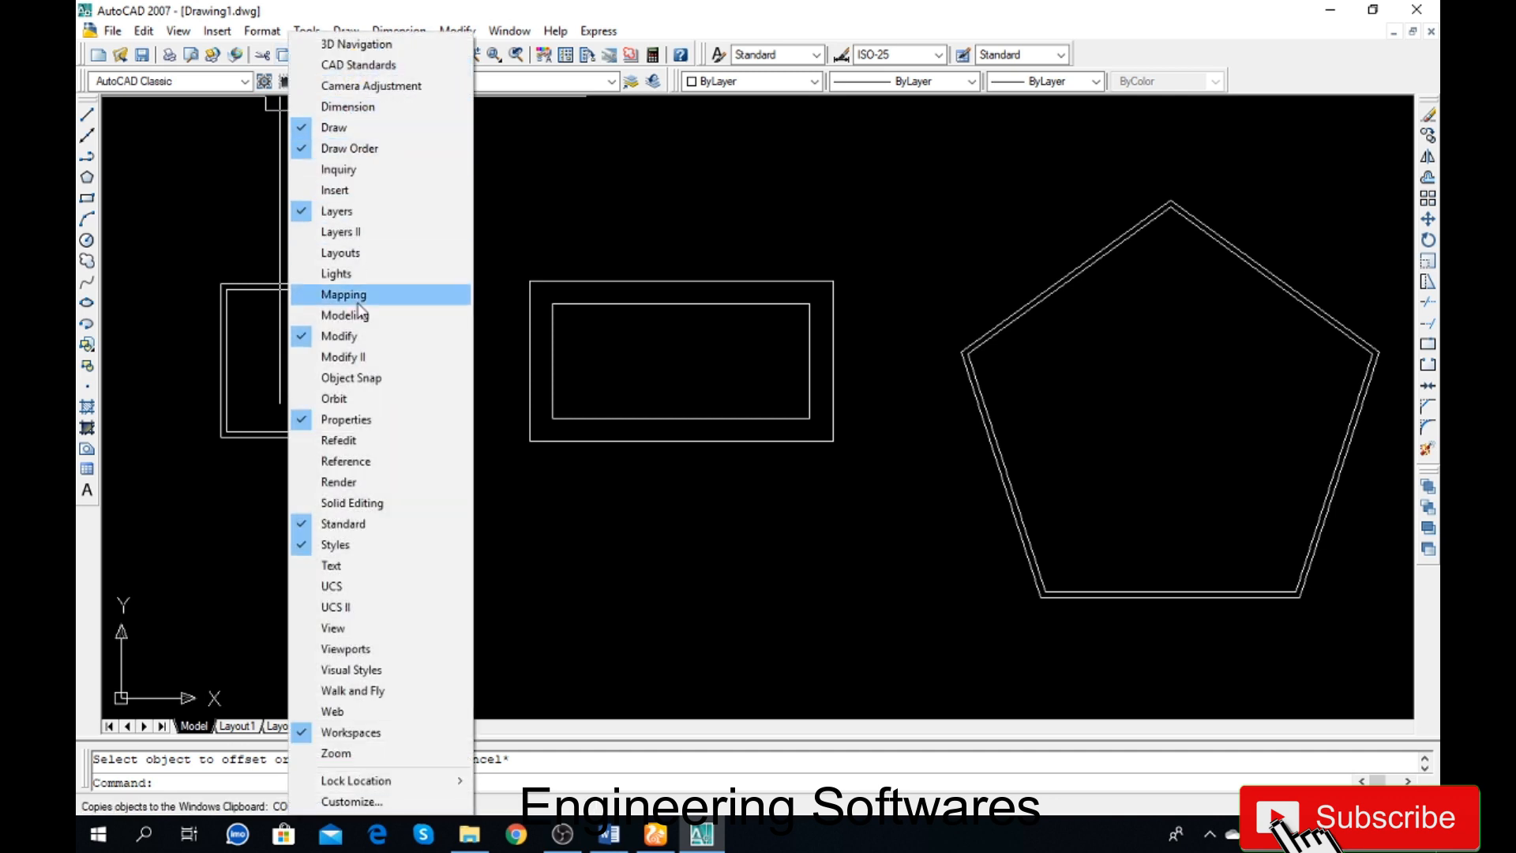
pyautogui.click(359, 112)
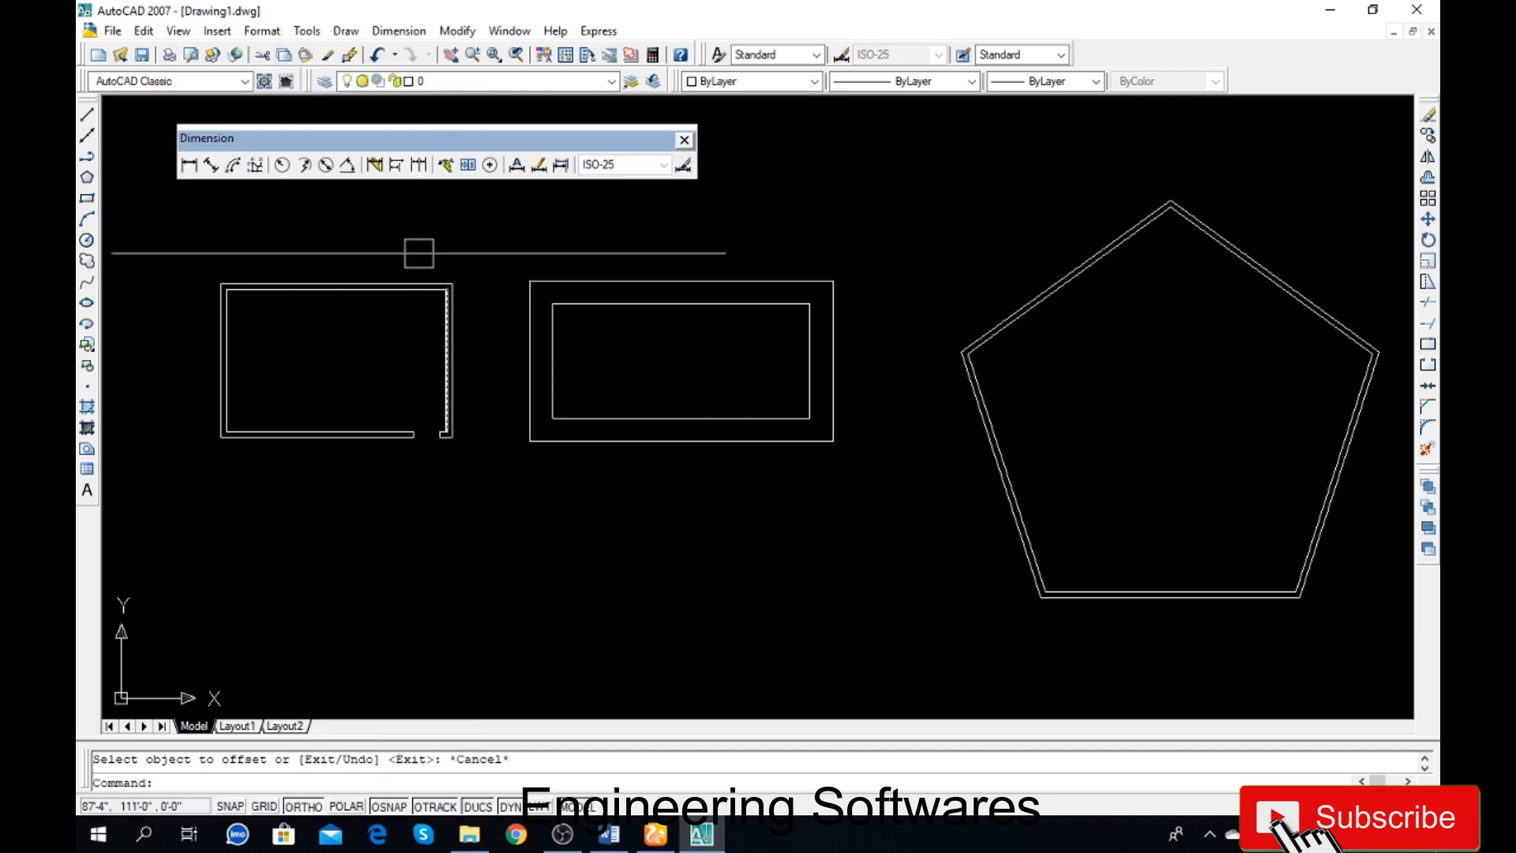
# Step: Add an aligned dimension across the wall thickness at the upper-left inner corner of the room plan
pyautogui.click(210, 166)
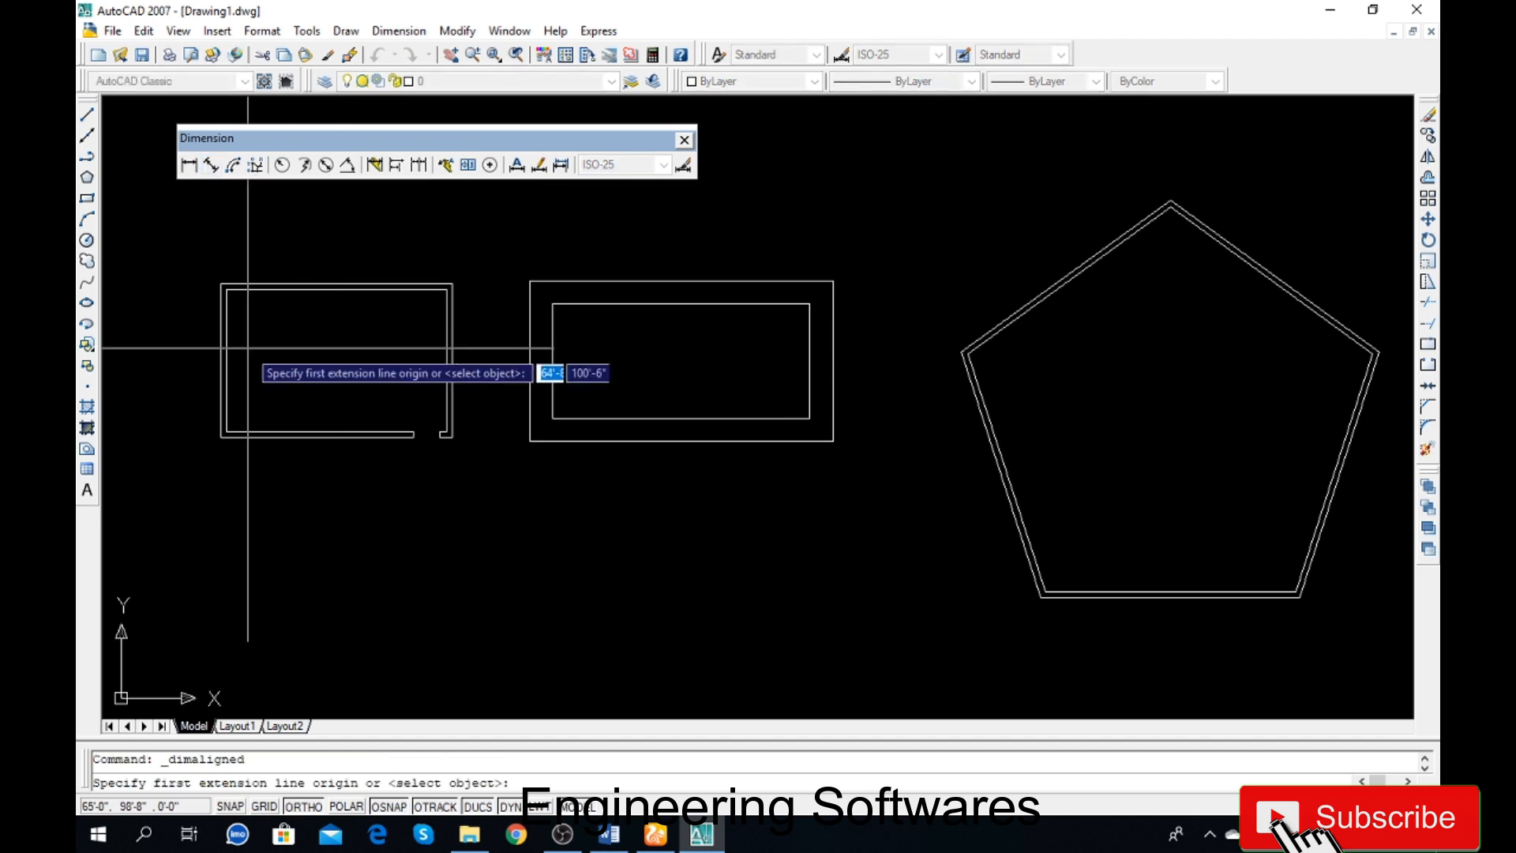
pyautogui.scroll(5, 237, 308)
pyautogui.click(264, 283)
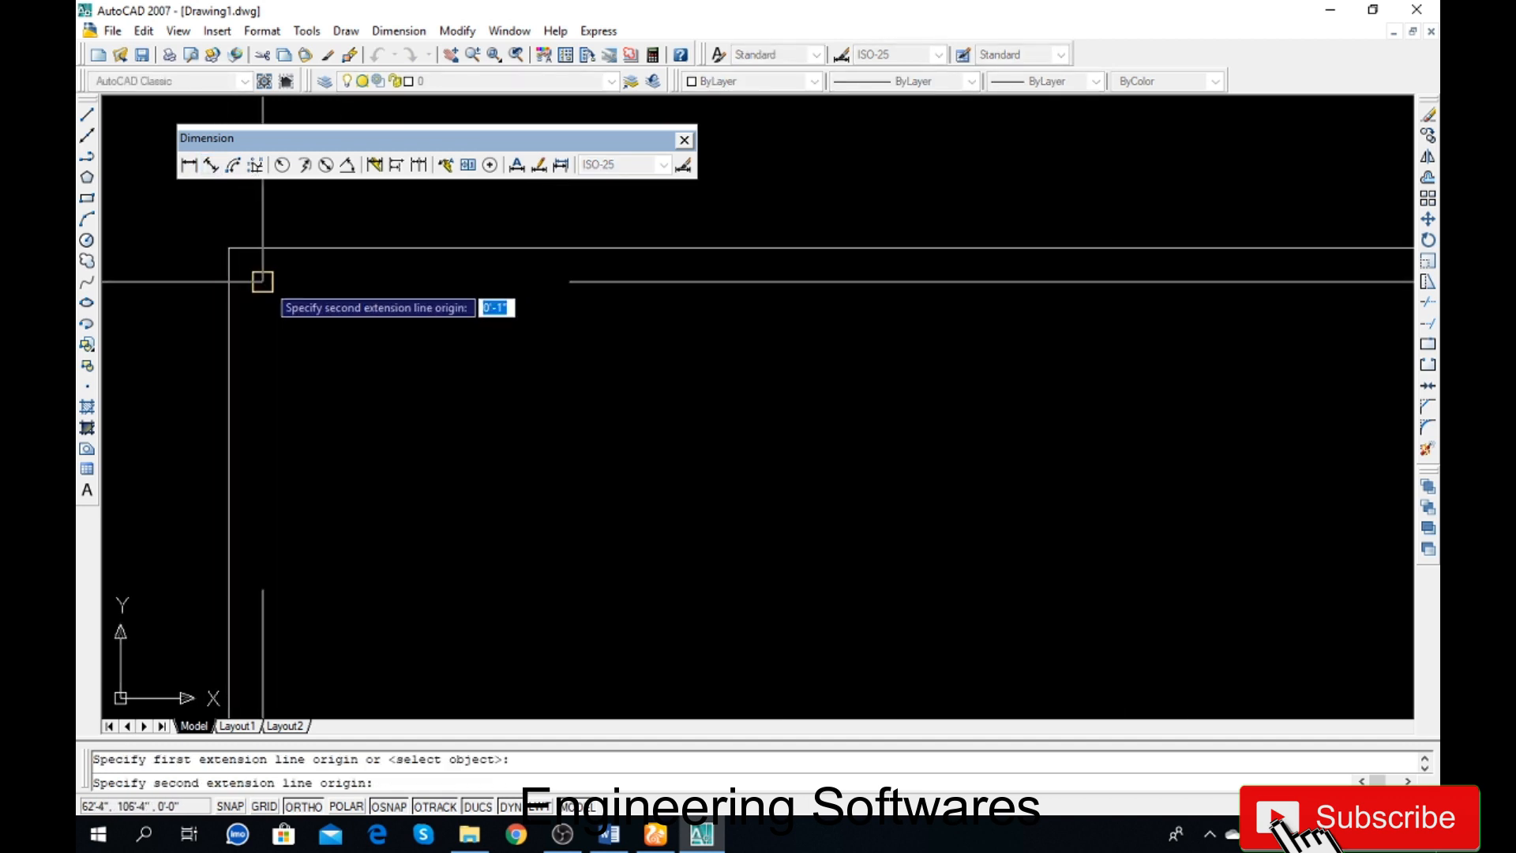
pyautogui.click(229, 283)
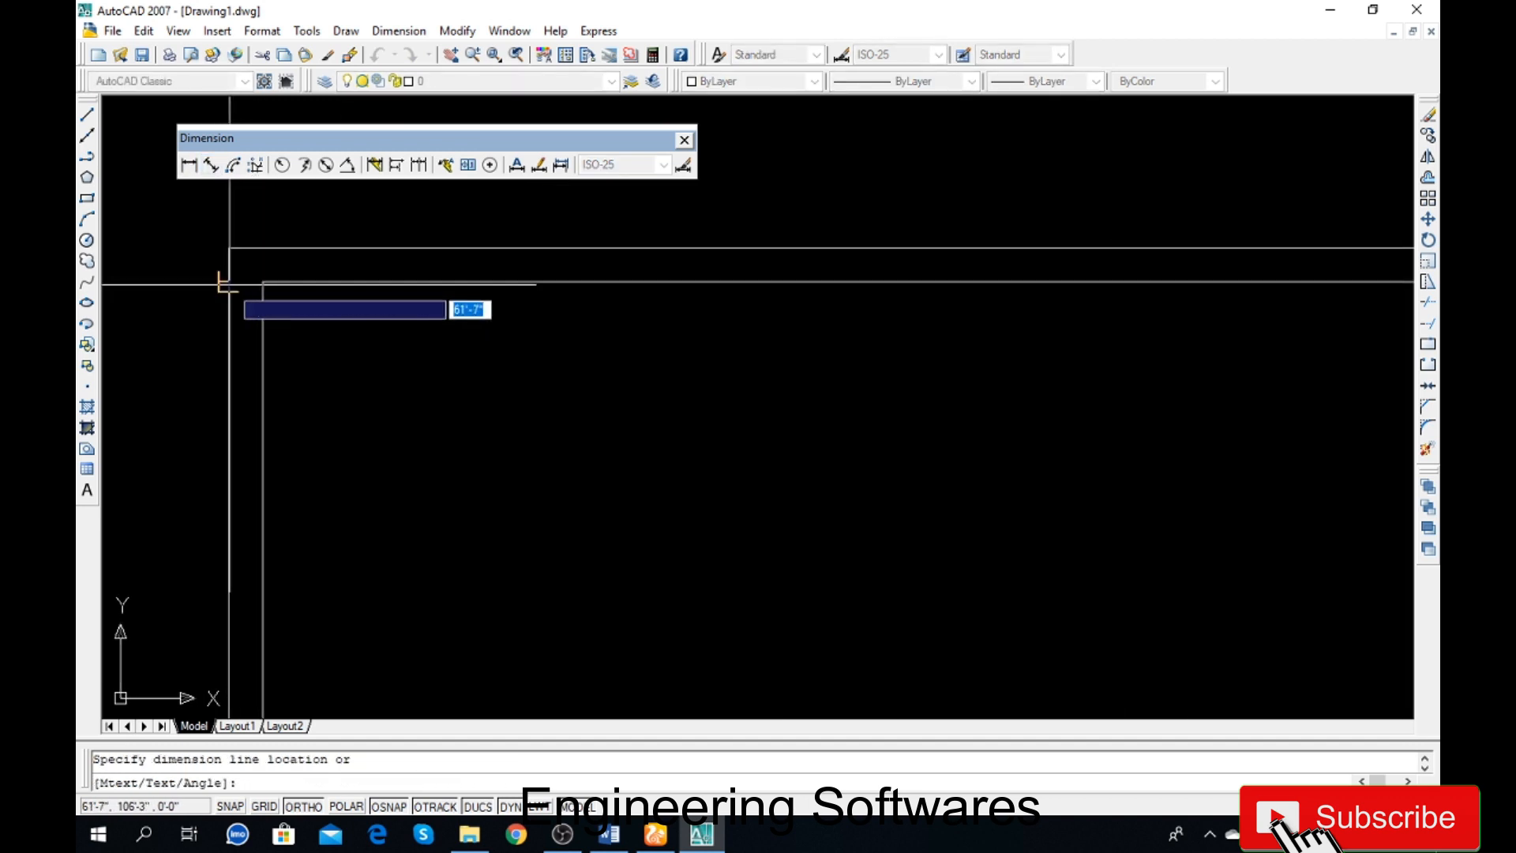
pyautogui.click(246, 324)
pyautogui.scroll(3, 237, 314)
pyautogui.scroll(-5, 237, 338)
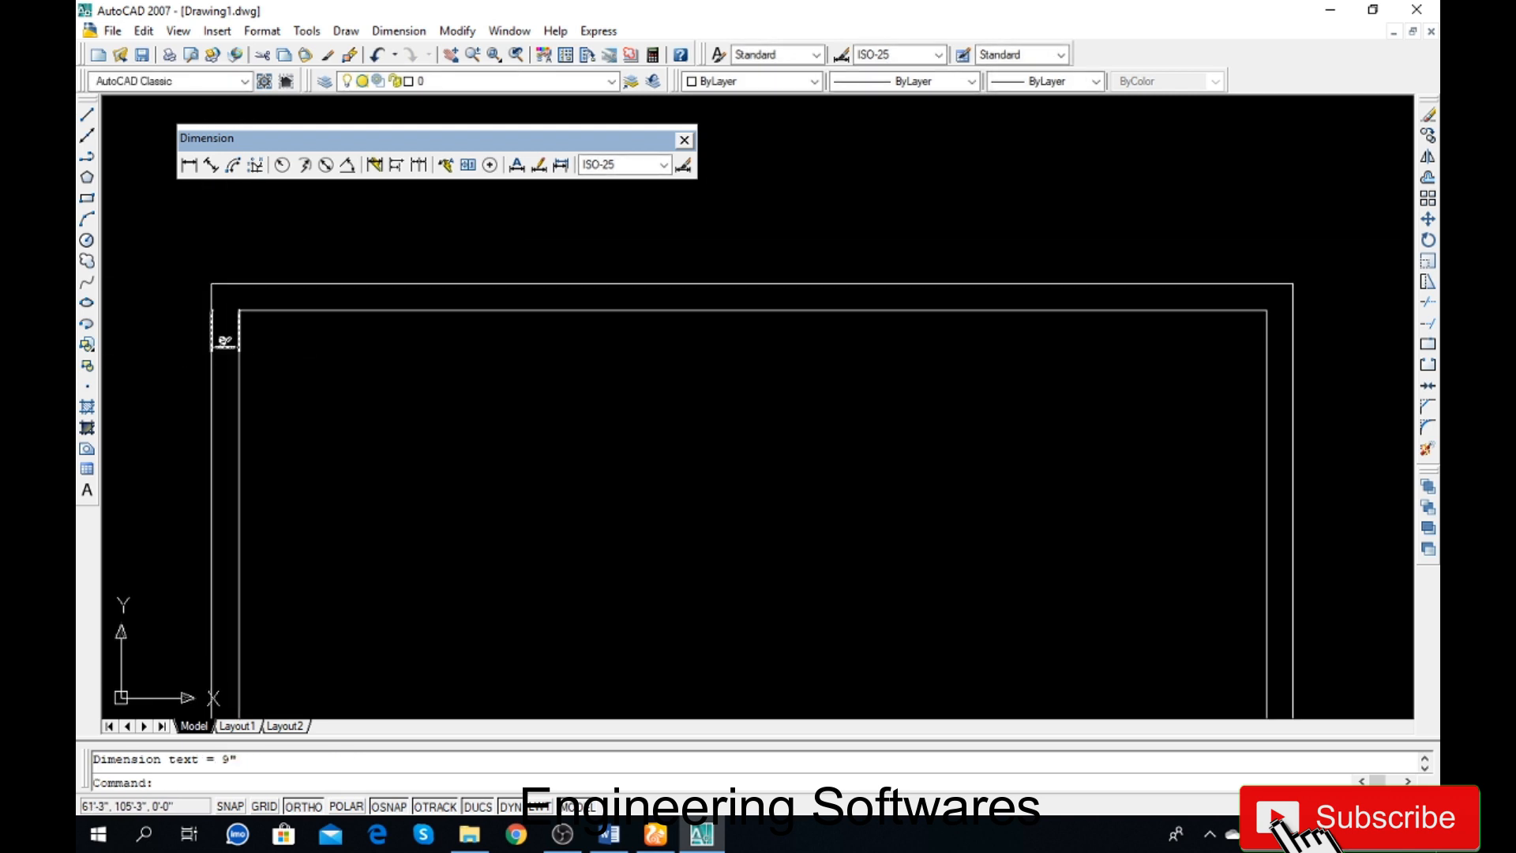
pyautogui.scroll(3, 751, 452)
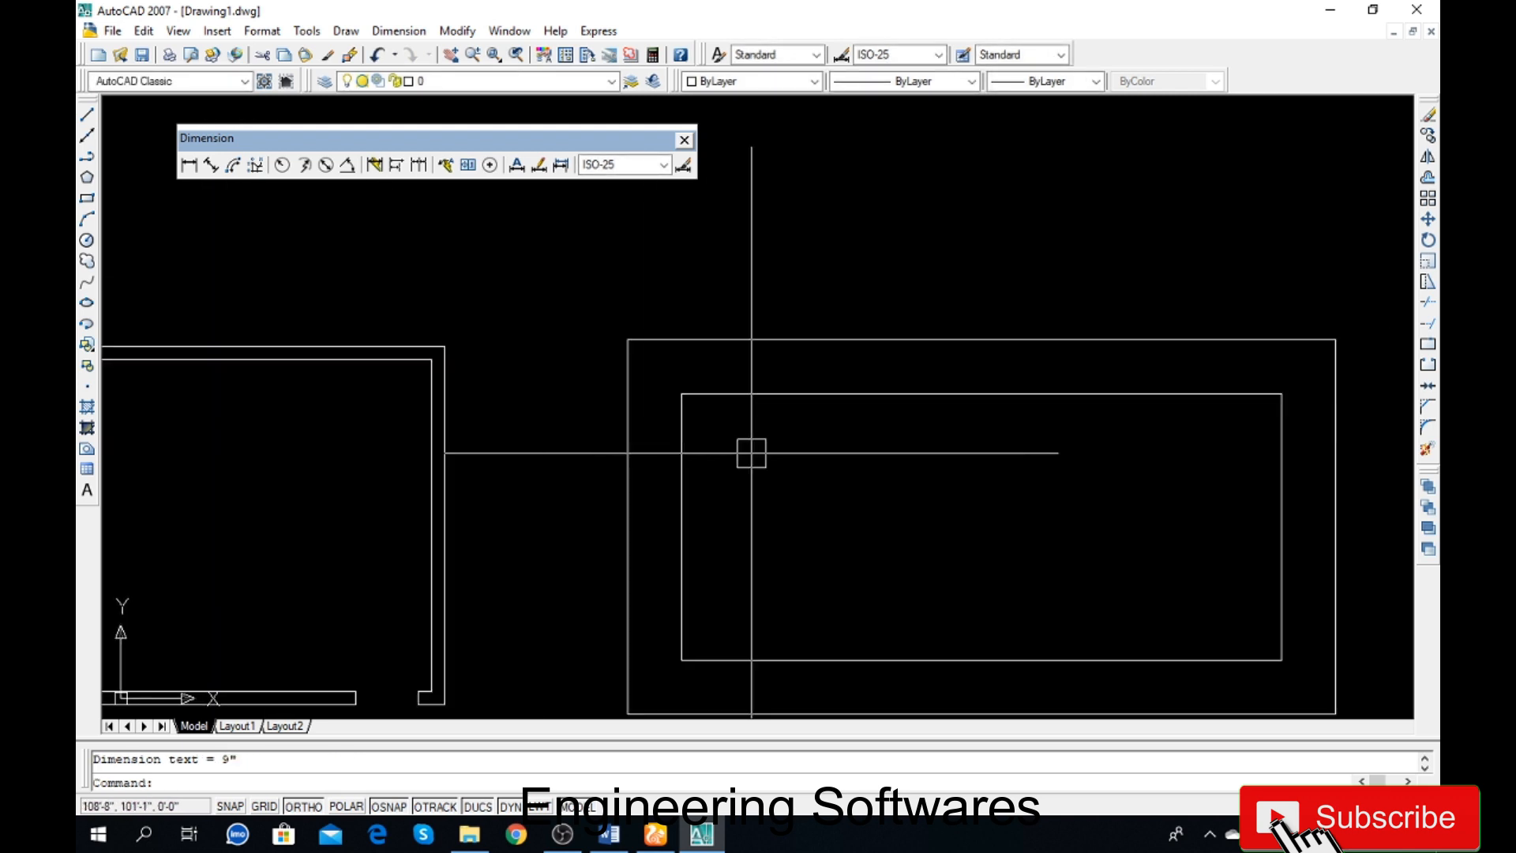
# Step: Add an aligned dimension across the gap between the two nested rectangles, starting at the inner rectangle's upper-left corner
pyautogui.press('Return')
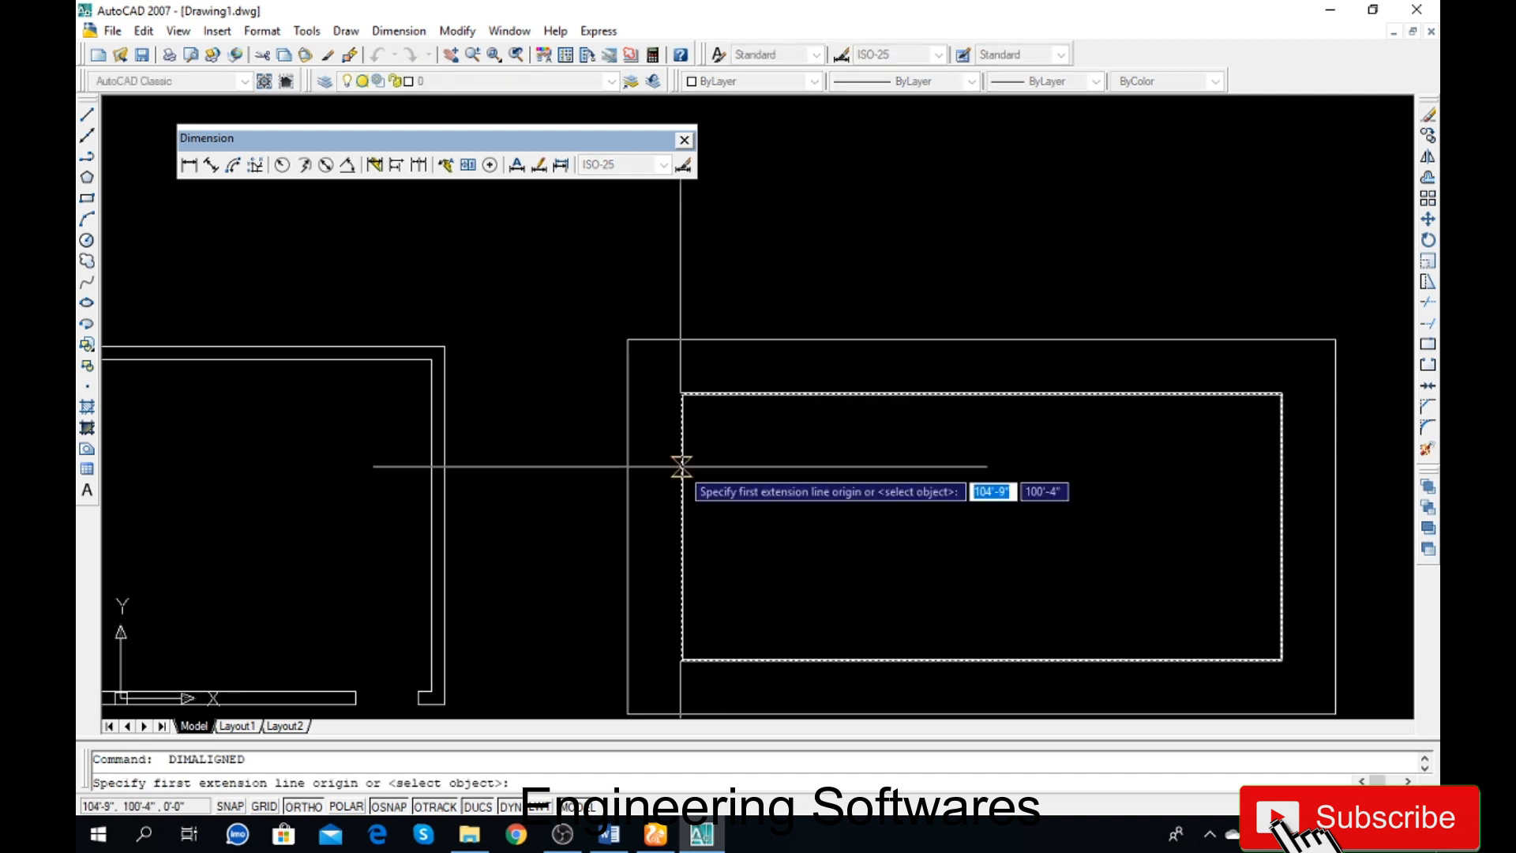
pyautogui.click(210, 164)
pyautogui.scroll(3, 767, 416)
pyautogui.click(591, 369)
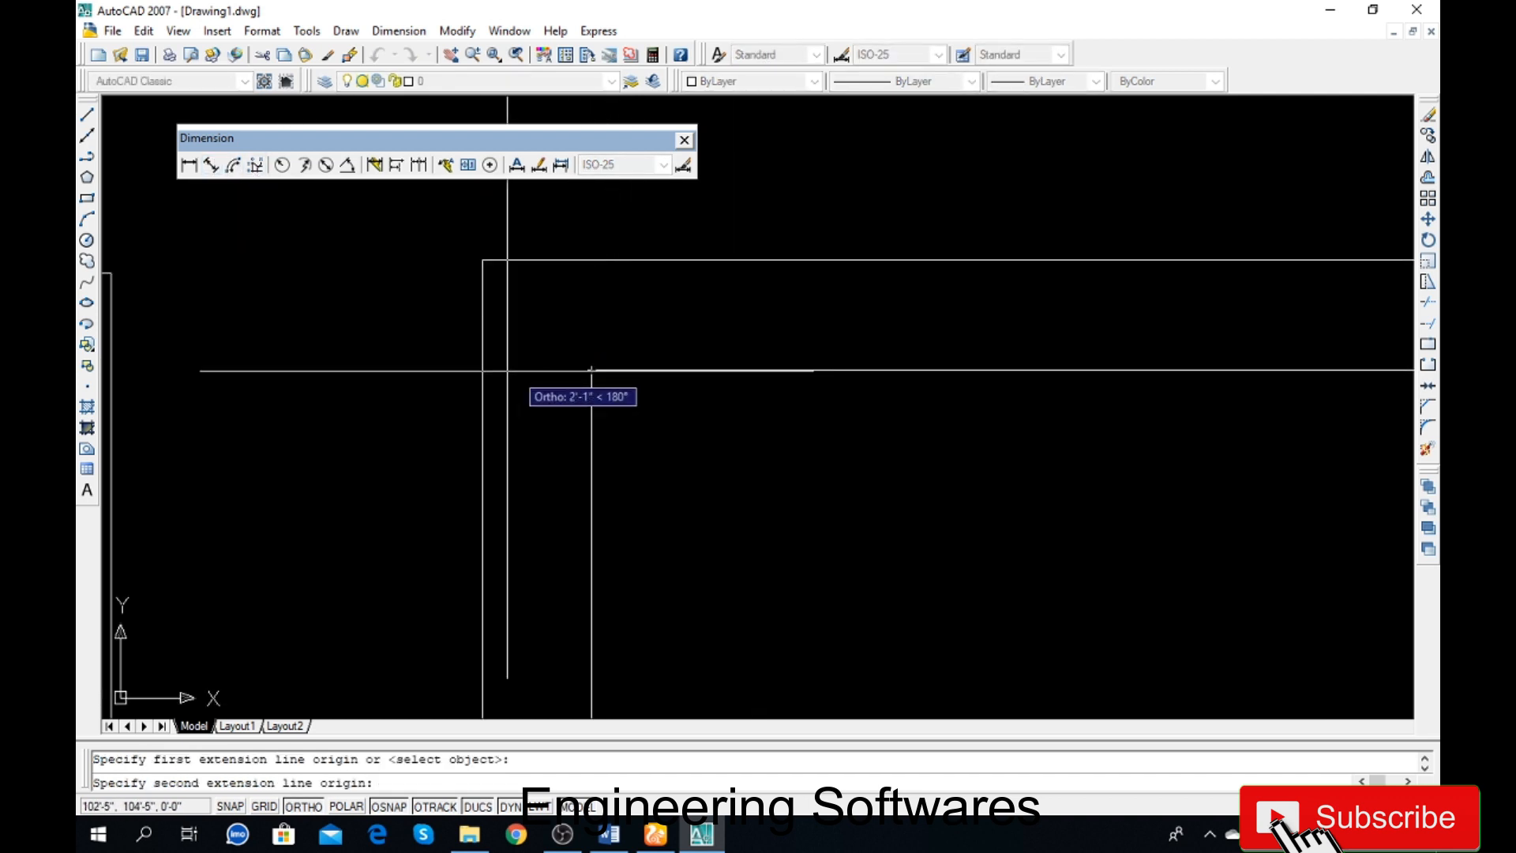
pyautogui.click(483, 369)
pyautogui.click(491, 424)
pyautogui.scroll(4, 513, 433)
pyautogui.scroll(-3, 305, 362)
pyautogui.scroll(-3, 474, 440)
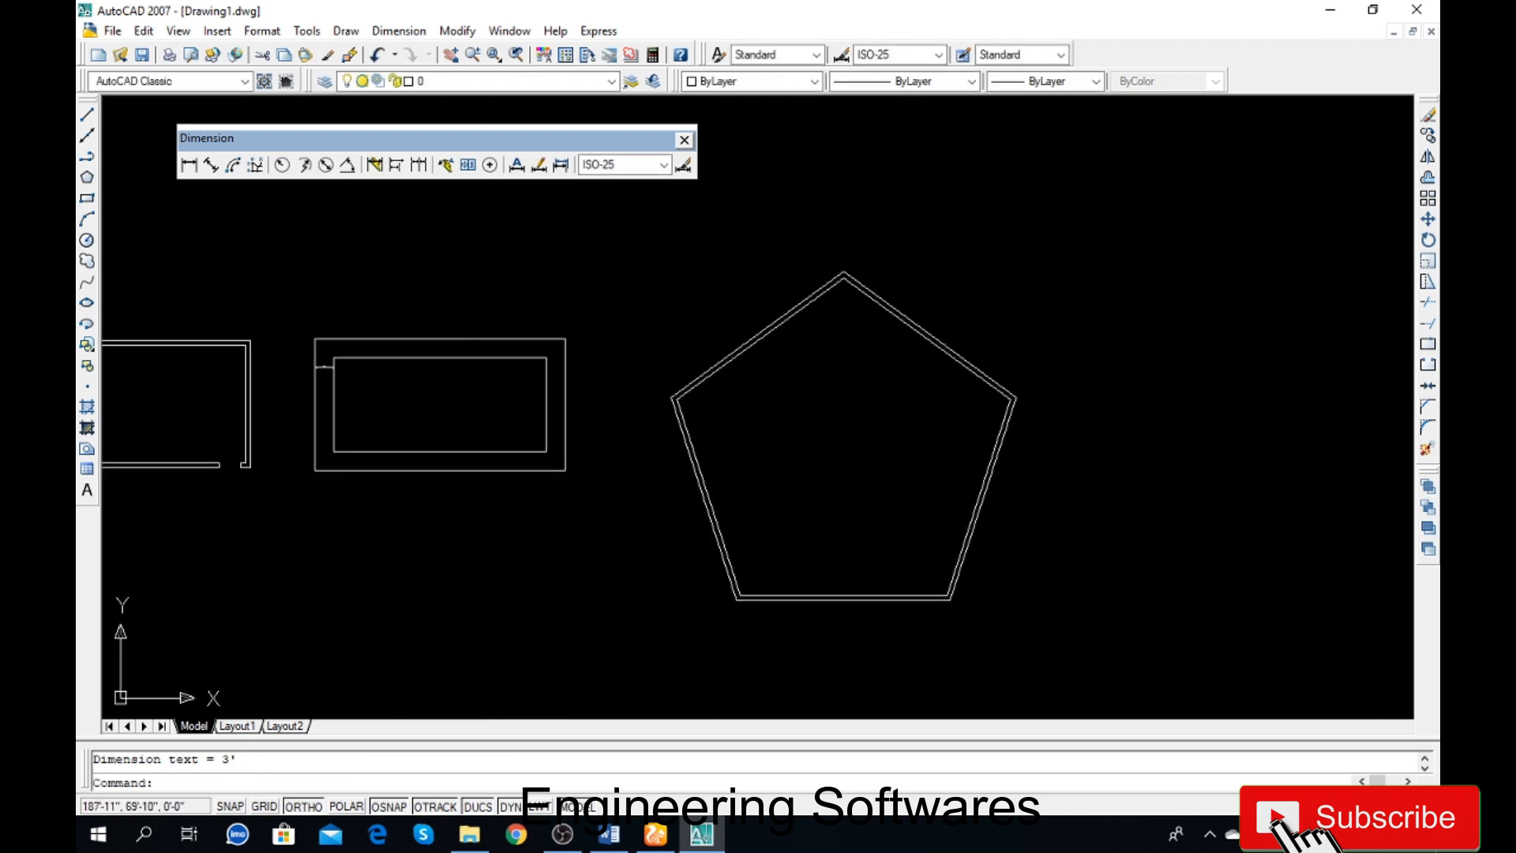
# Step: Add an aligned dimension across the gap between the inner and outer pentagons at the middle of their bottom edges
pyautogui.scroll(6, 814, 611)
pyautogui.scroll(3, 877, 582)
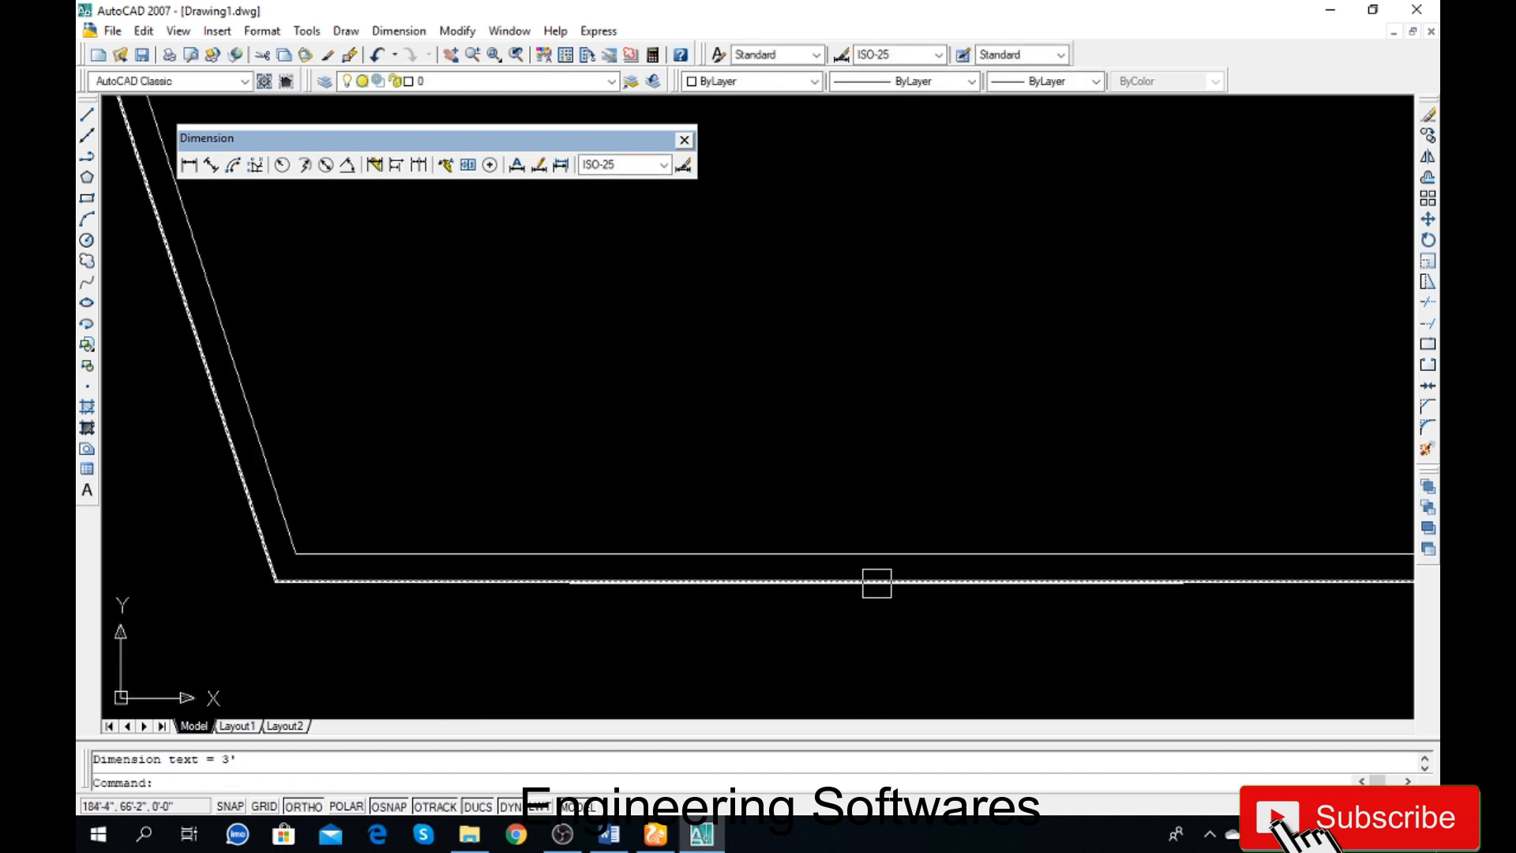
pyautogui.click(210, 164)
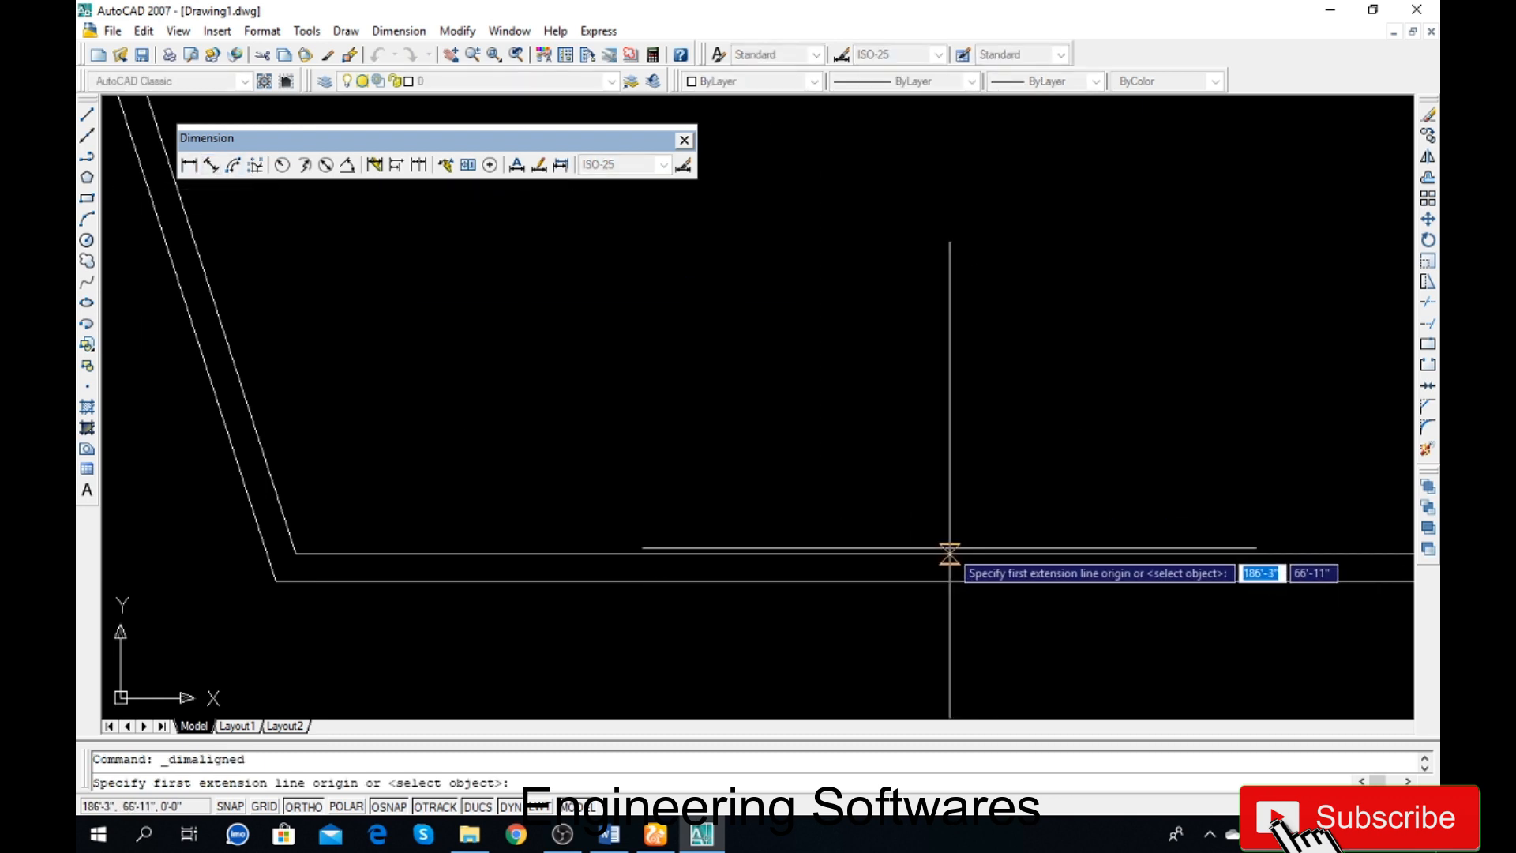
pyautogui.click(904, 554)
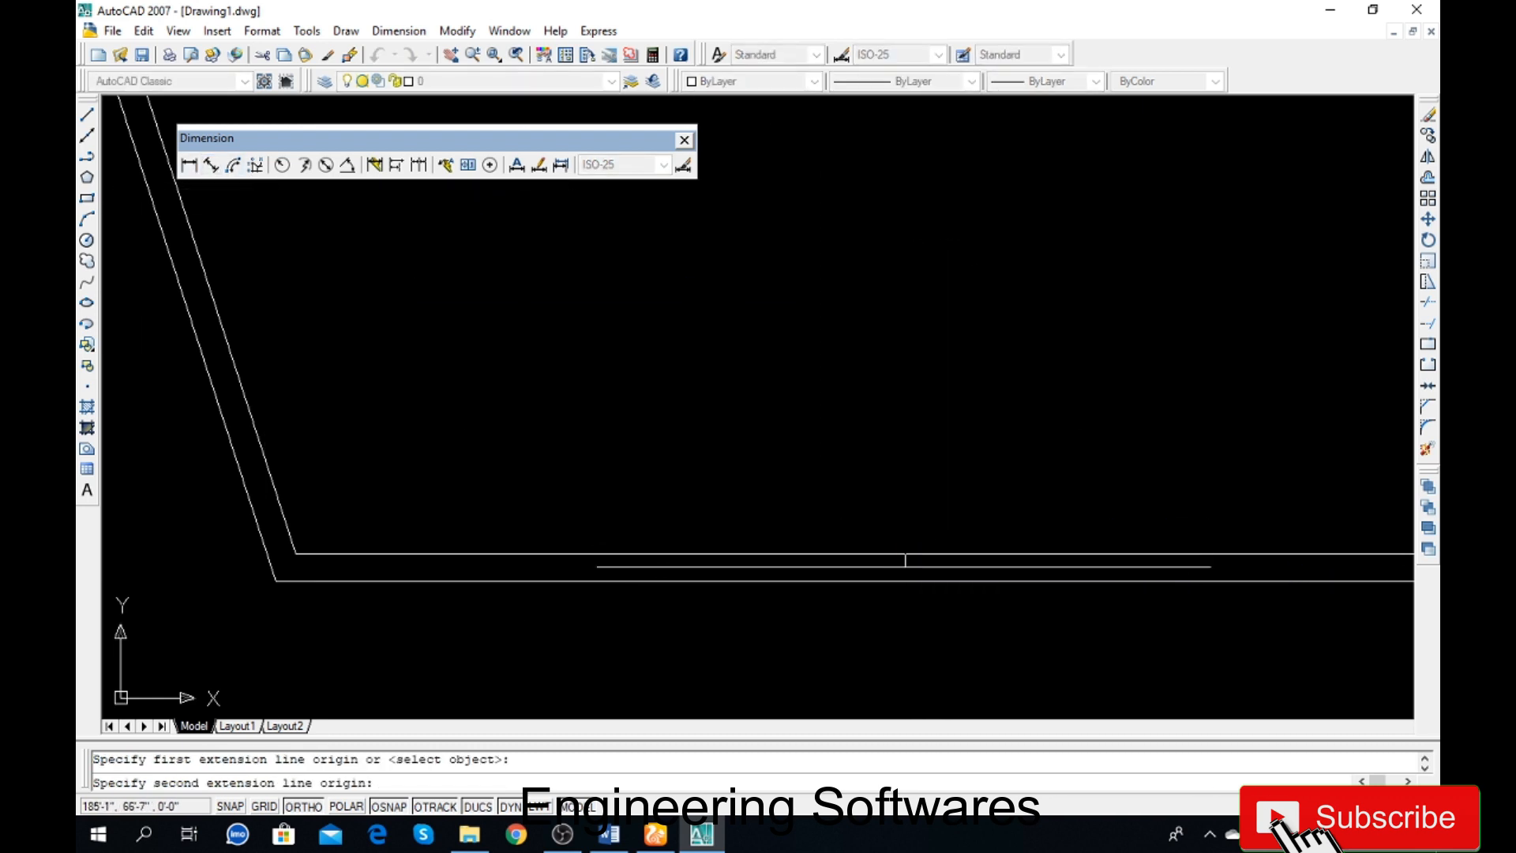
pyautogui.click(904, 581)
pyautogui.click(877, 569)
pyautogui.scroll(5, 876, 582)
pyautogui.scroll(-12, 647, 537)
pyautogui.scroll(-6, 632, 532)
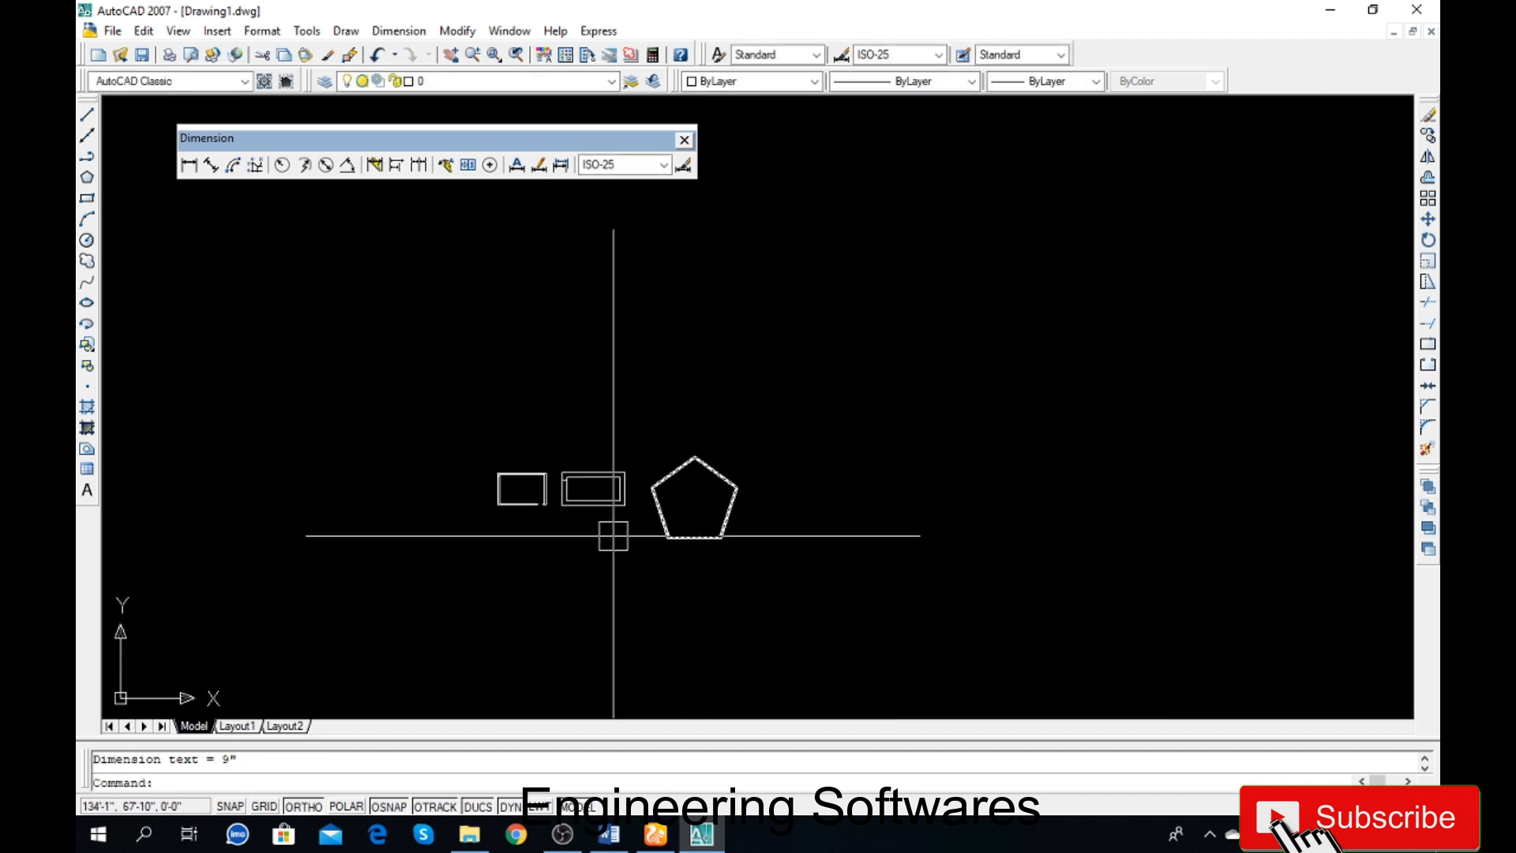
# Step: Dock the Dimension toolbar between the drawing area and the command line
pyautogui.scroll(3, 608, 536)
pyautogui.moveTo(430, 136); pyautogui.dragTo(409, 683)
pyautogui.moveTo(374, 743); pyautogui.dragTo(316, 741)
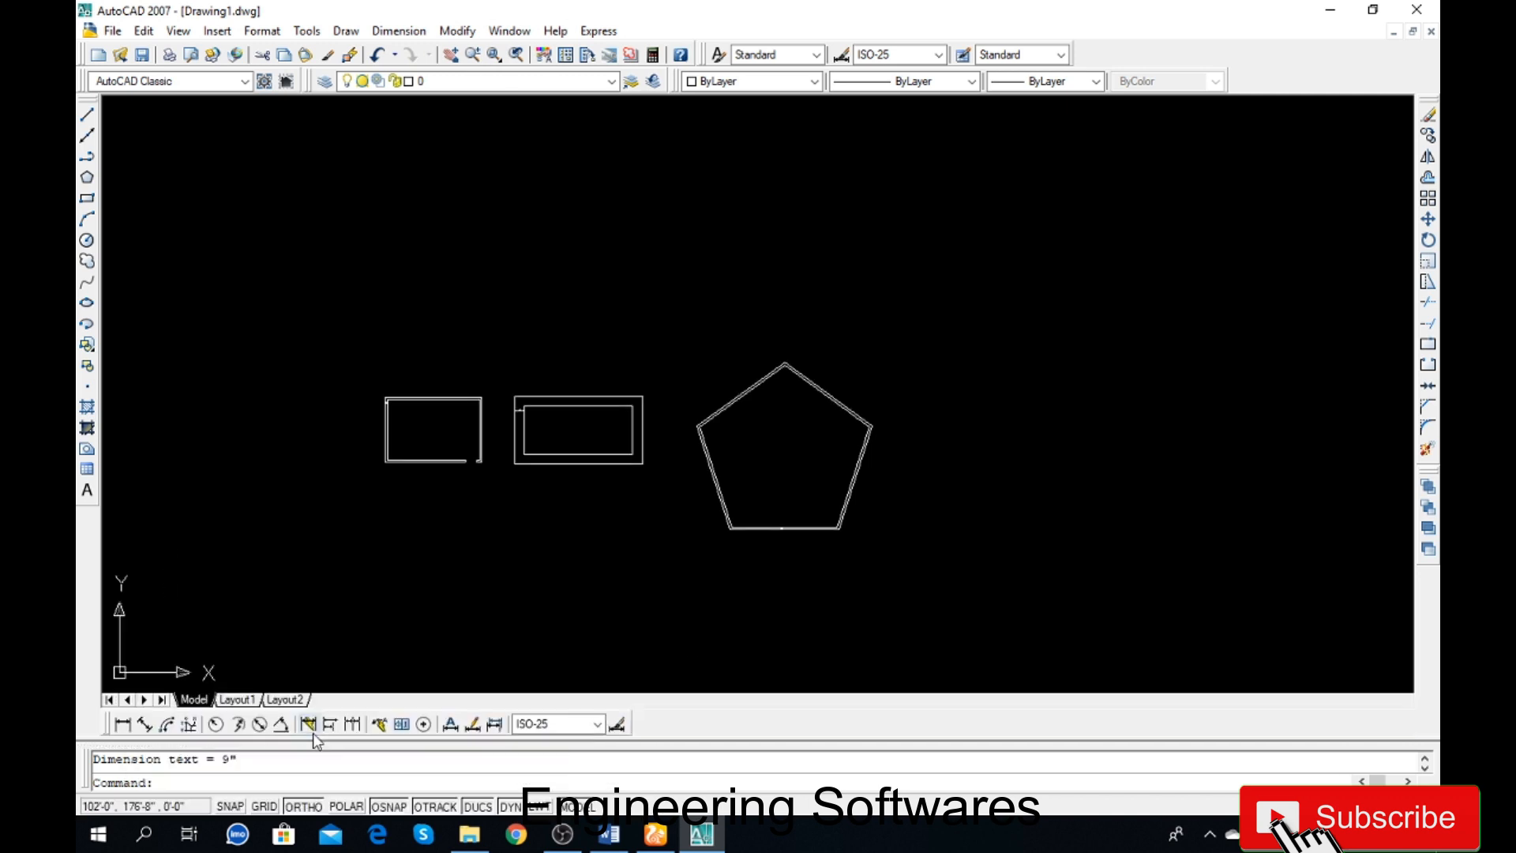
# Step: Draw a circle to the right of the pentagon, by centre and radius
pyautogui.scroll(3, 751, 474)
pyautogui.scroll(-2, 569, 430)
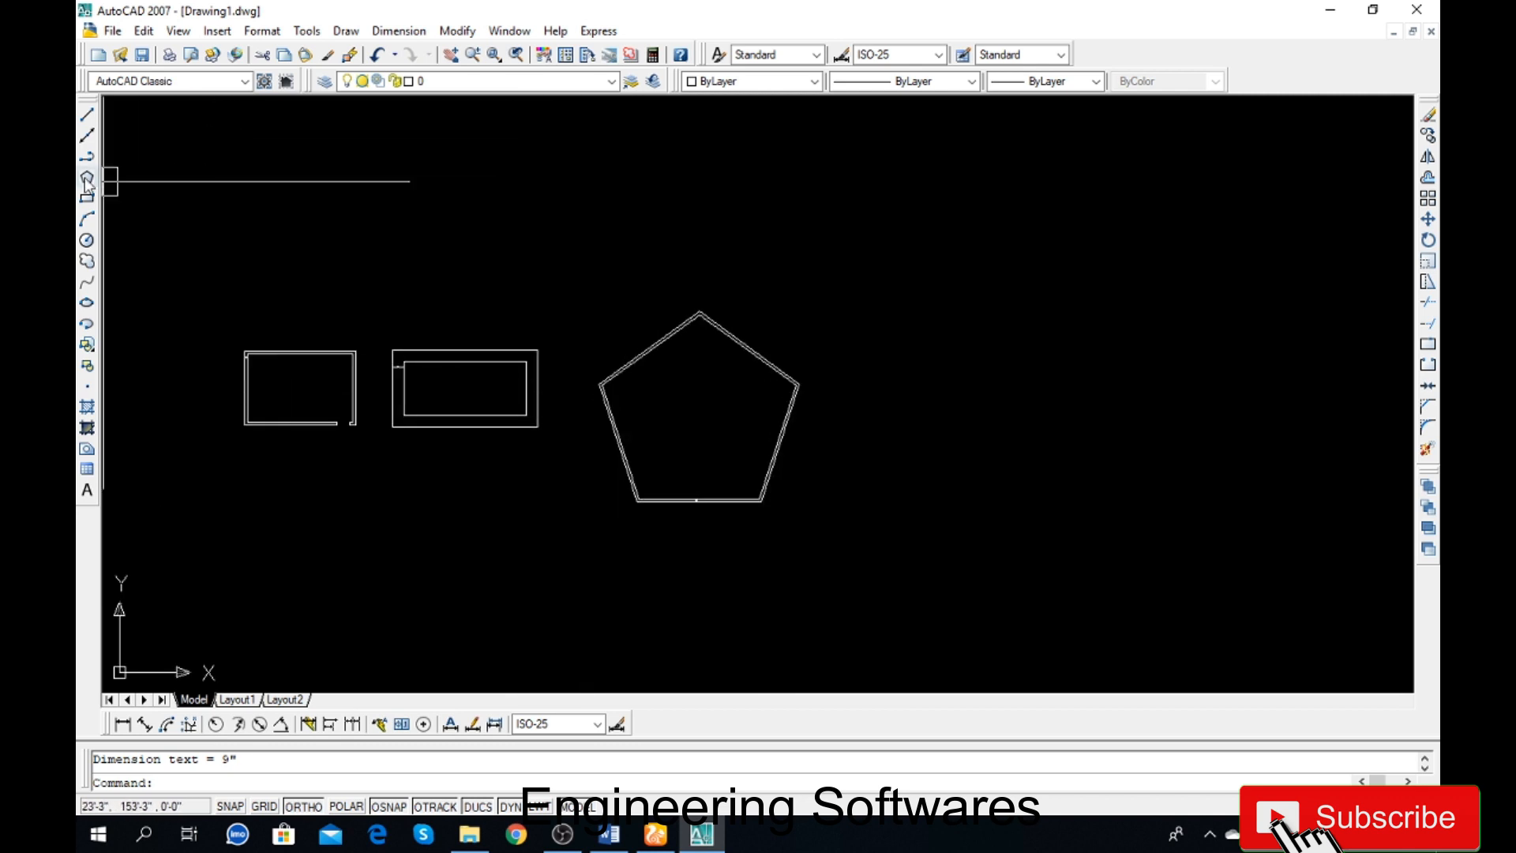
pyautogui.click(87, 240)
pyautogui.click(941, 431)
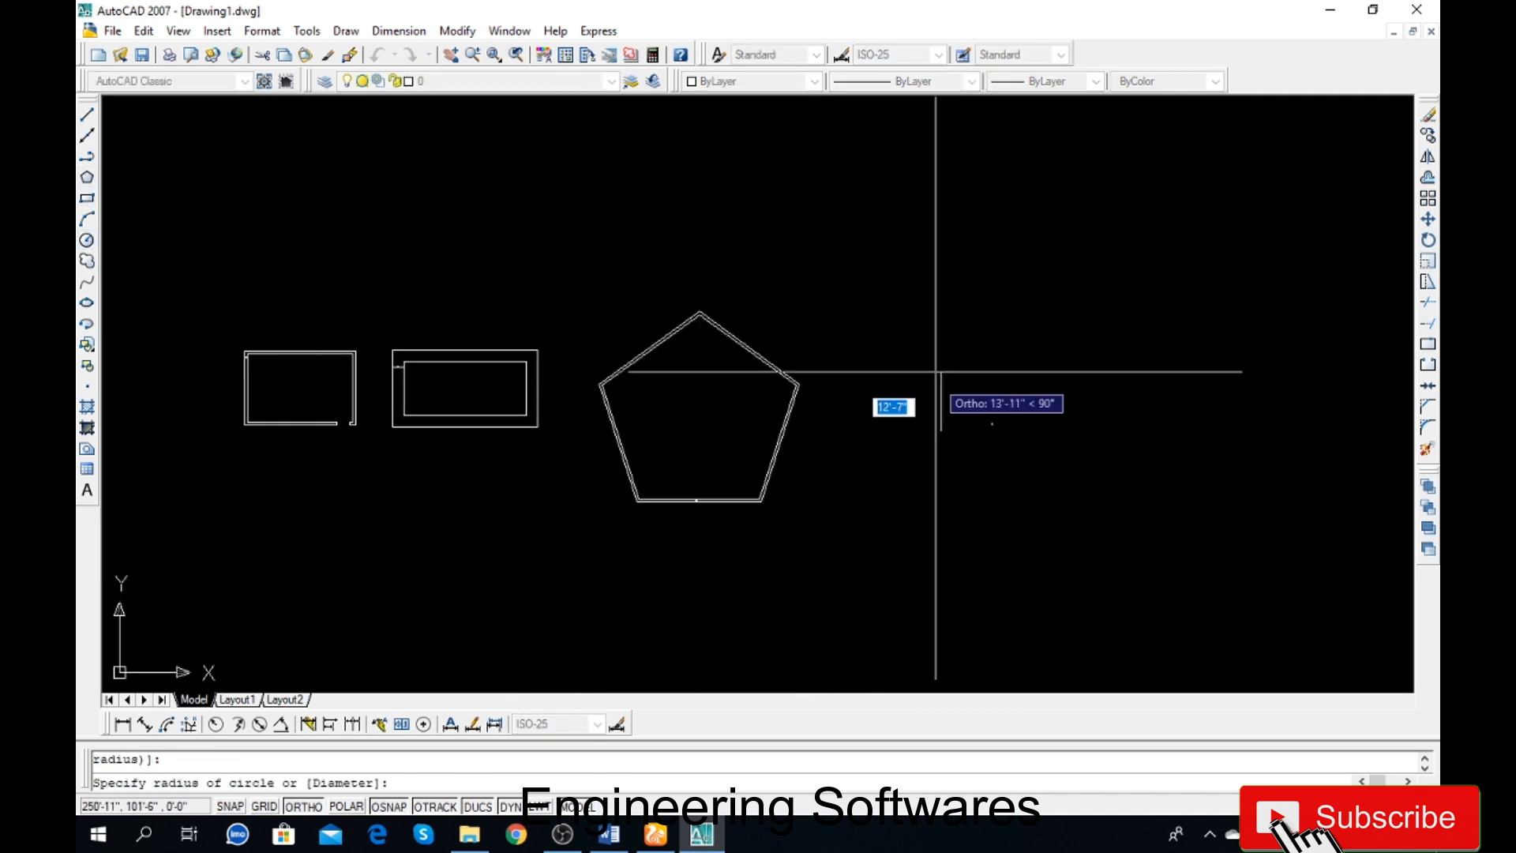
pyautogui.click(939, 313)
pyautogui.scroll(3, 1085, 434)
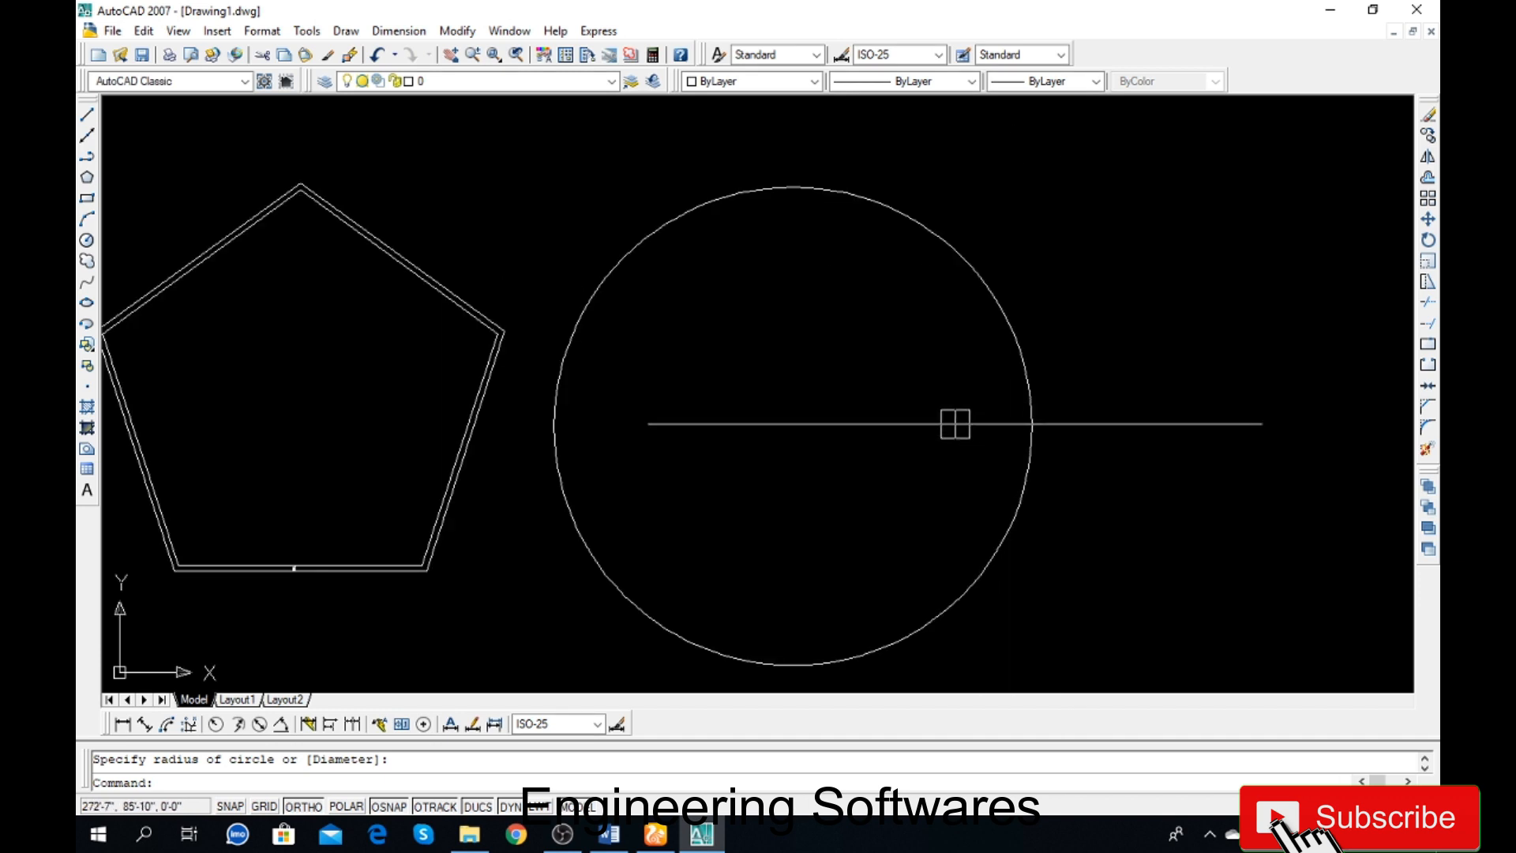
# Step: Offset the circle 4' inward
pyautogui.press('Return')
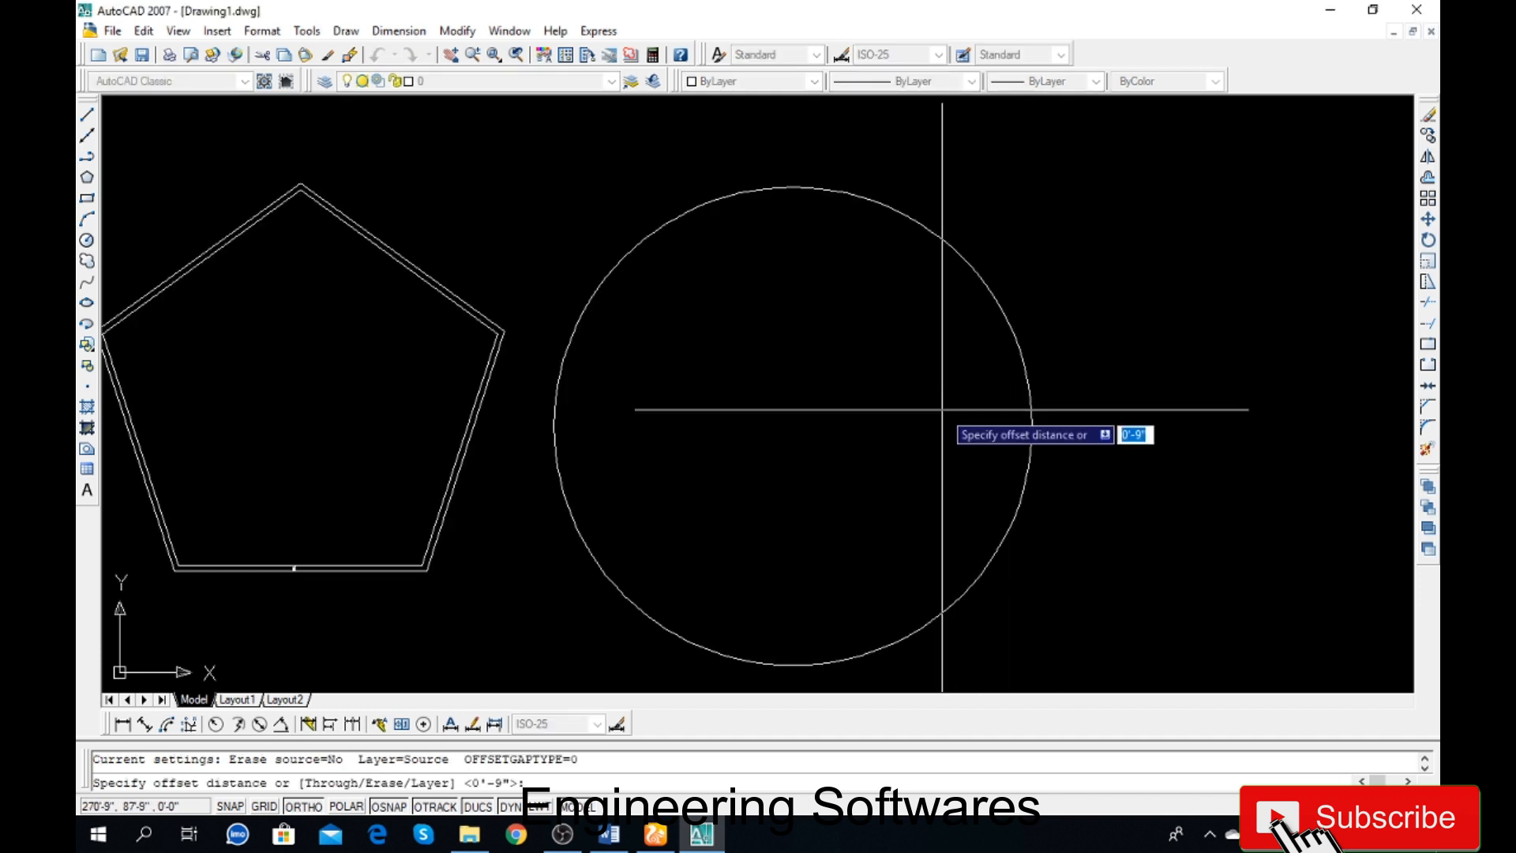
pyautogui.write("4'")
pyautogui.press('Return')
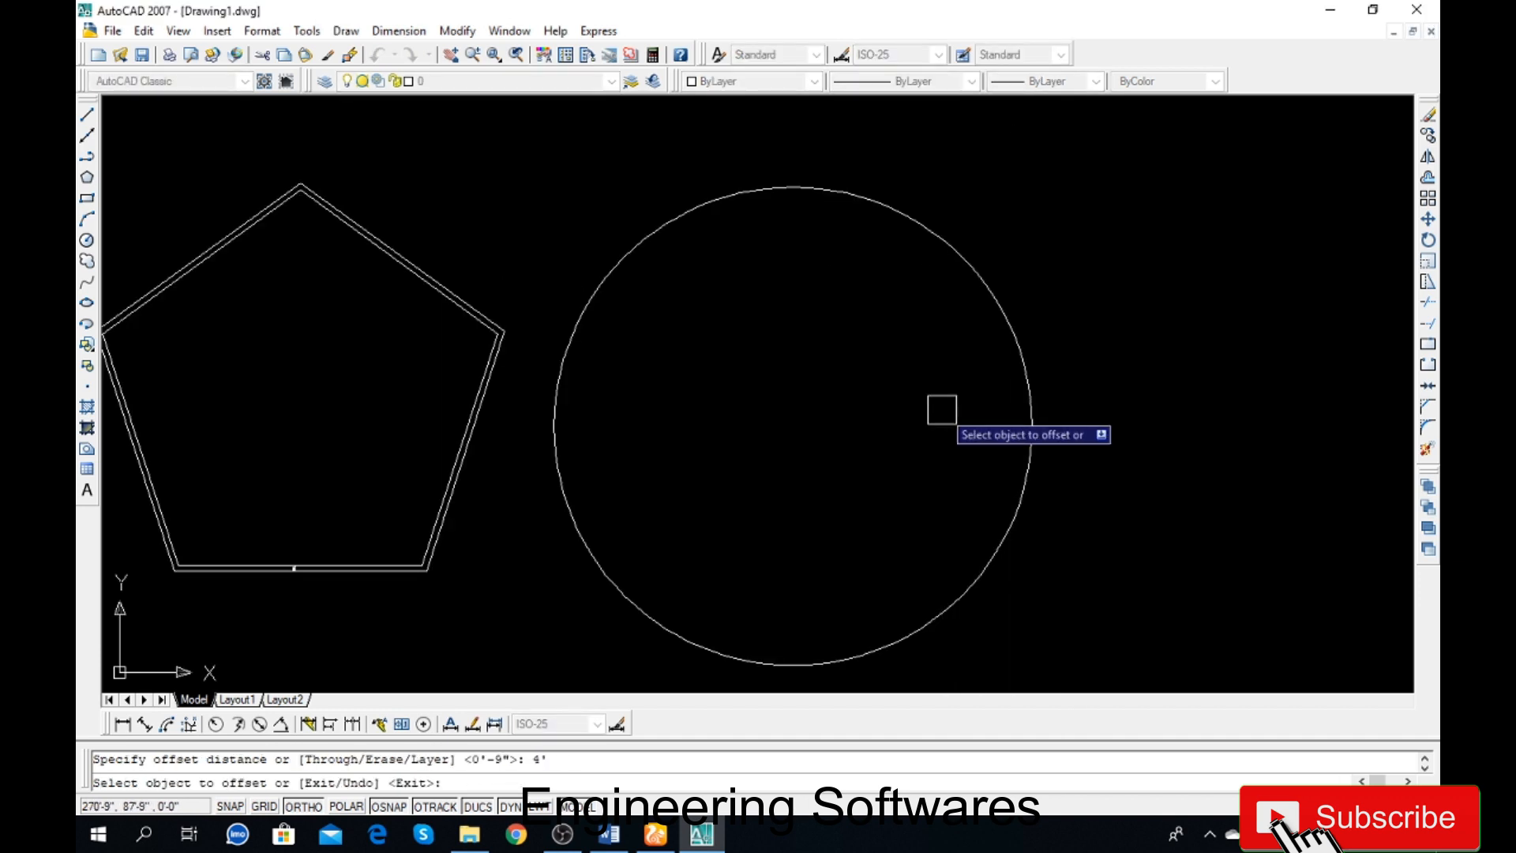
pyautogui.click(918, 214)
pyautogui.click(850, 400)
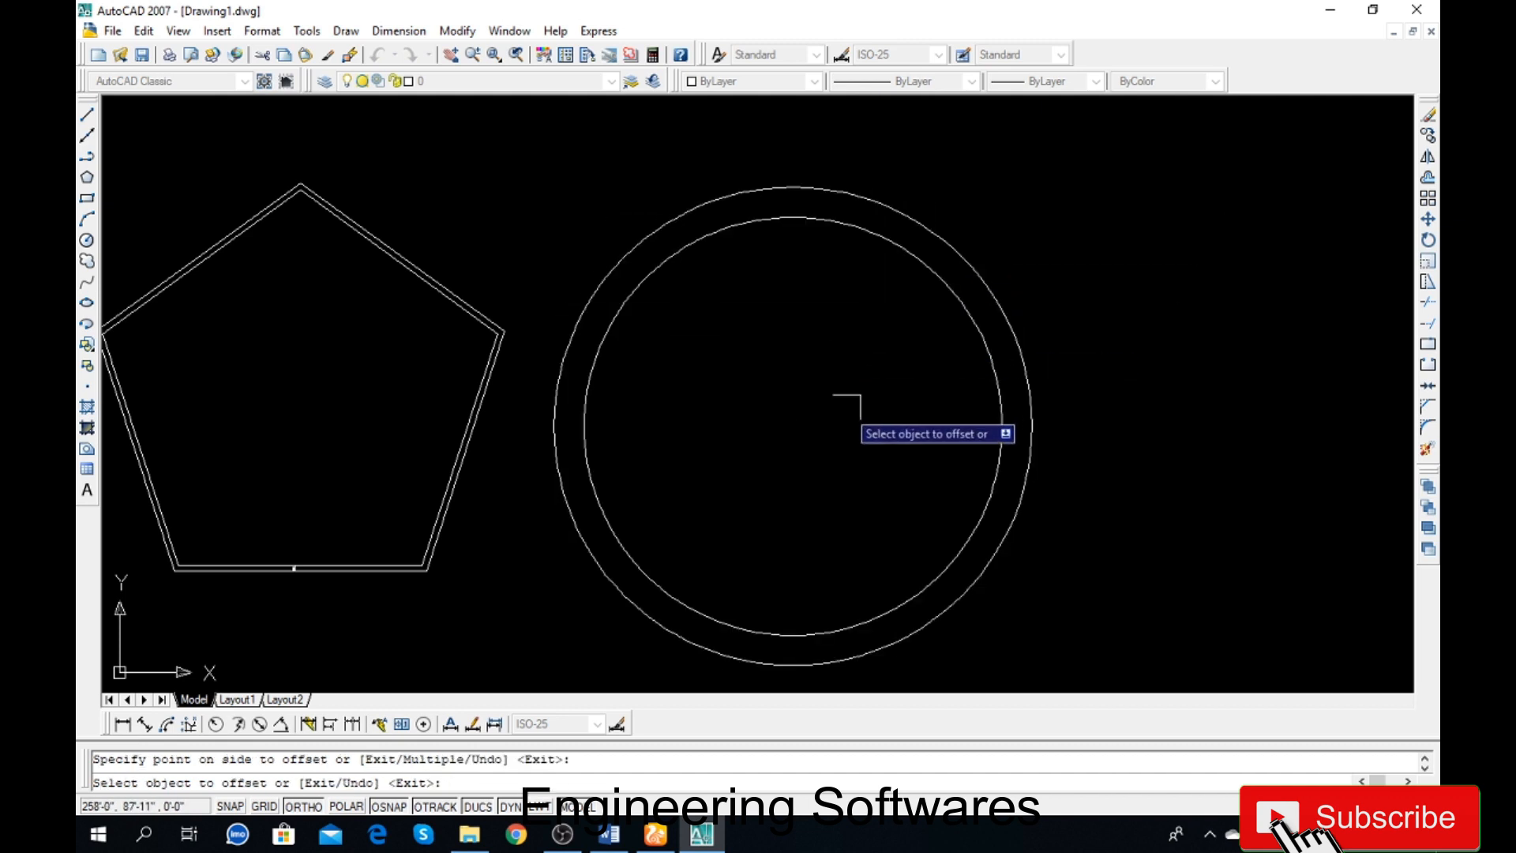
pyautogui.press('Escape')
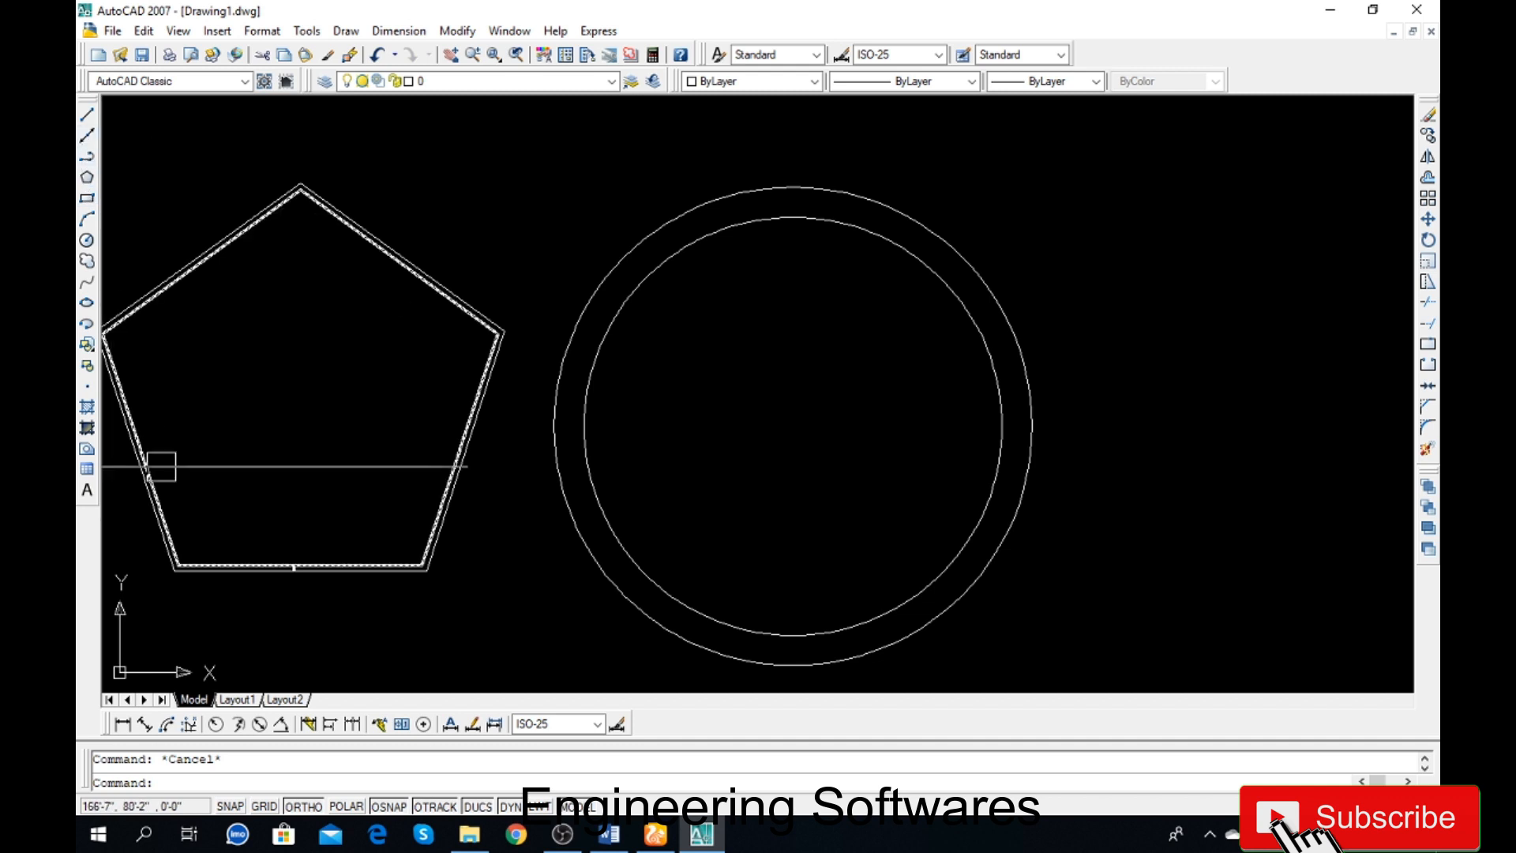
# Step: Add an aligned dimension between the topmost points of the two concentric circles, with its dimension line to their left
pyautogui.click(145, 724)
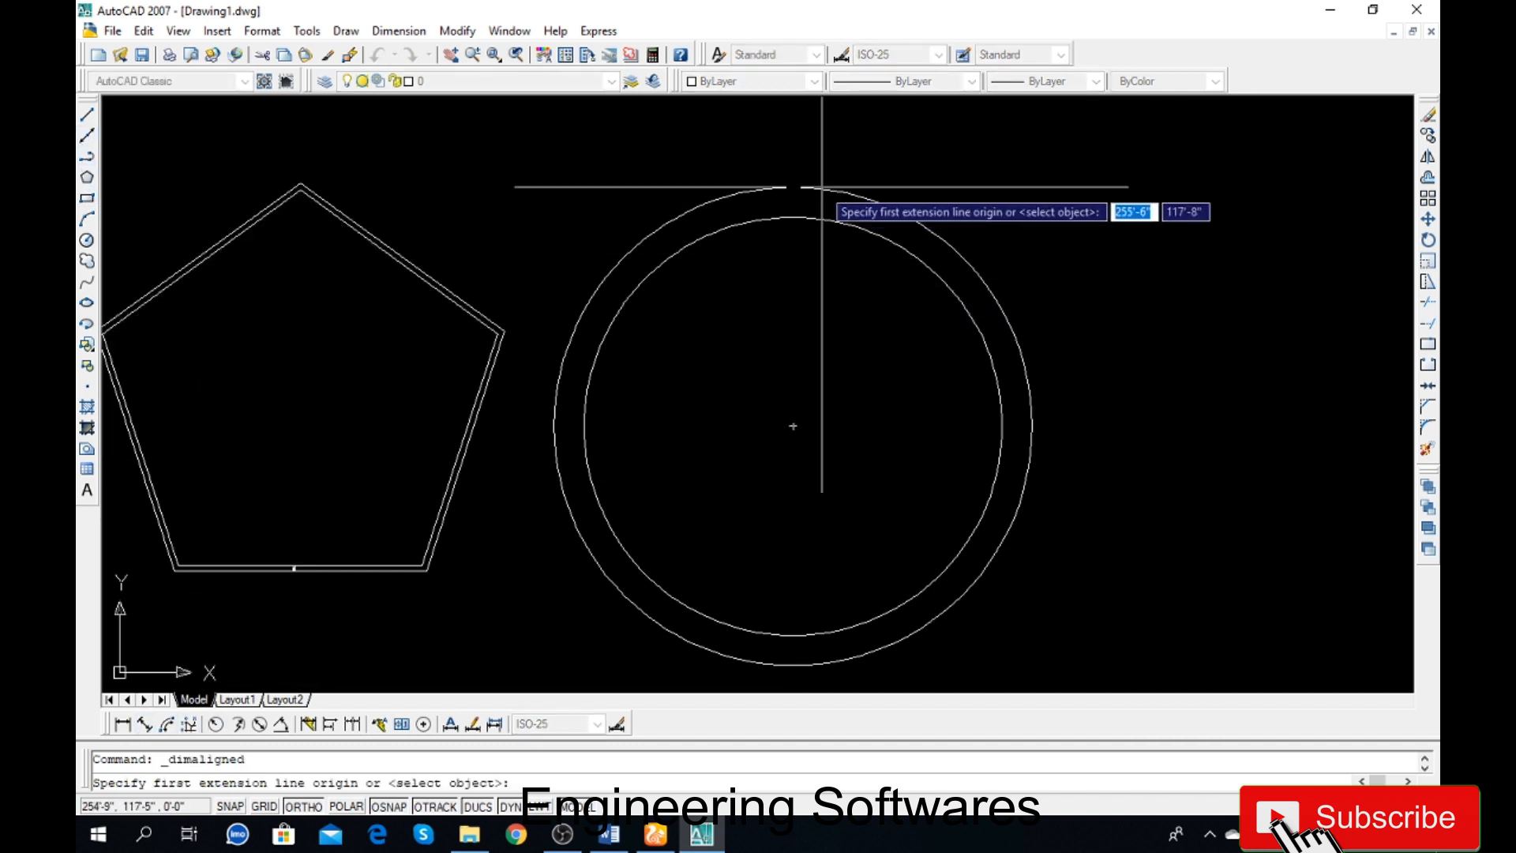
pyautogui.click(793, 187)
pyautogui.click(792, 218)
pyautogui.click(697, 189)
pyautogui.scroll(5, 694, 193)
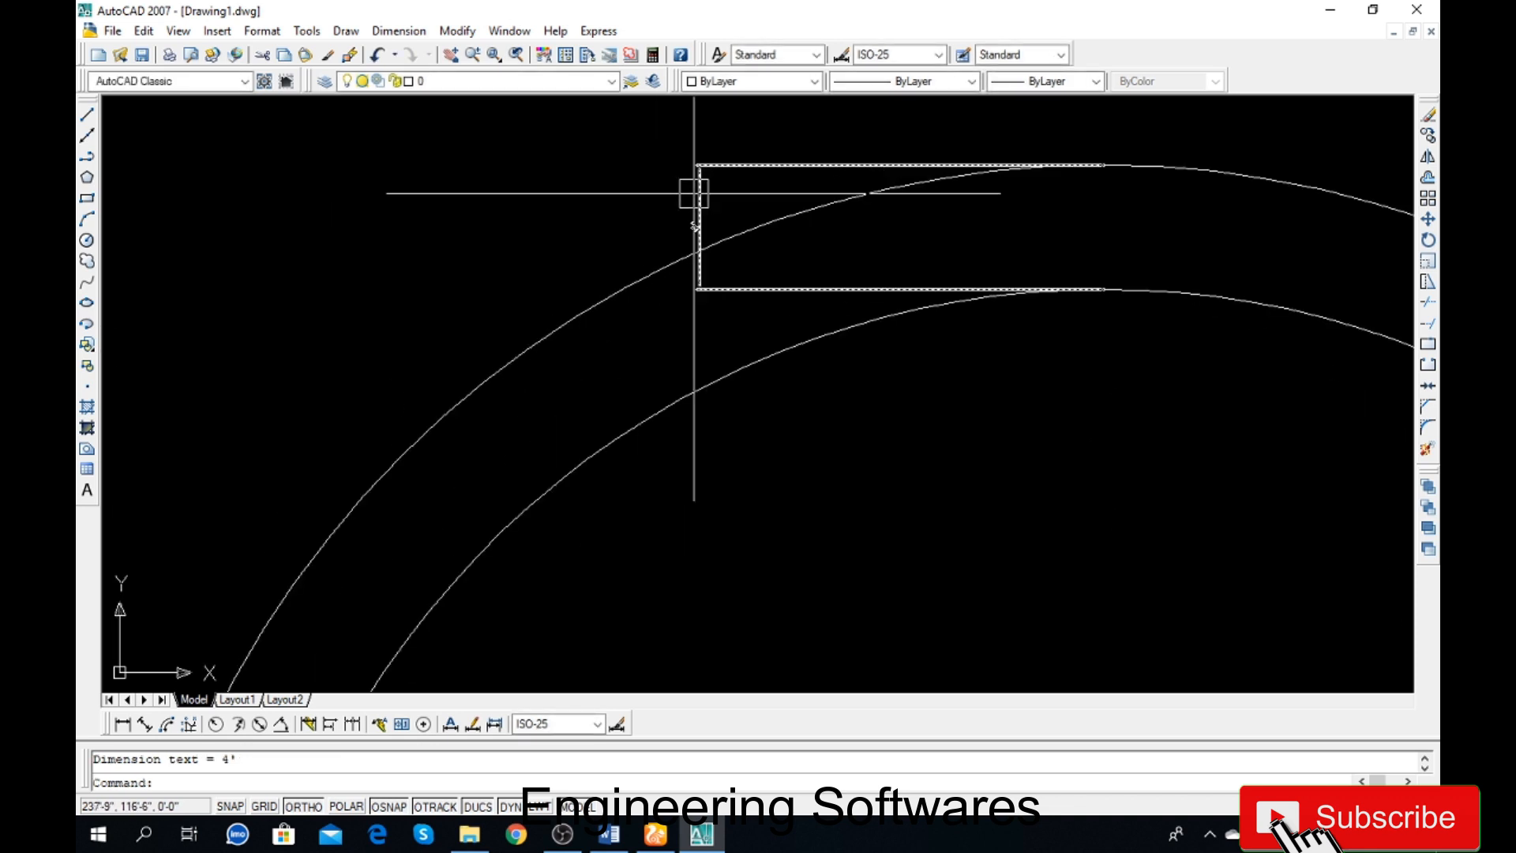
pyautogui.scroll(-10, 491, 394)
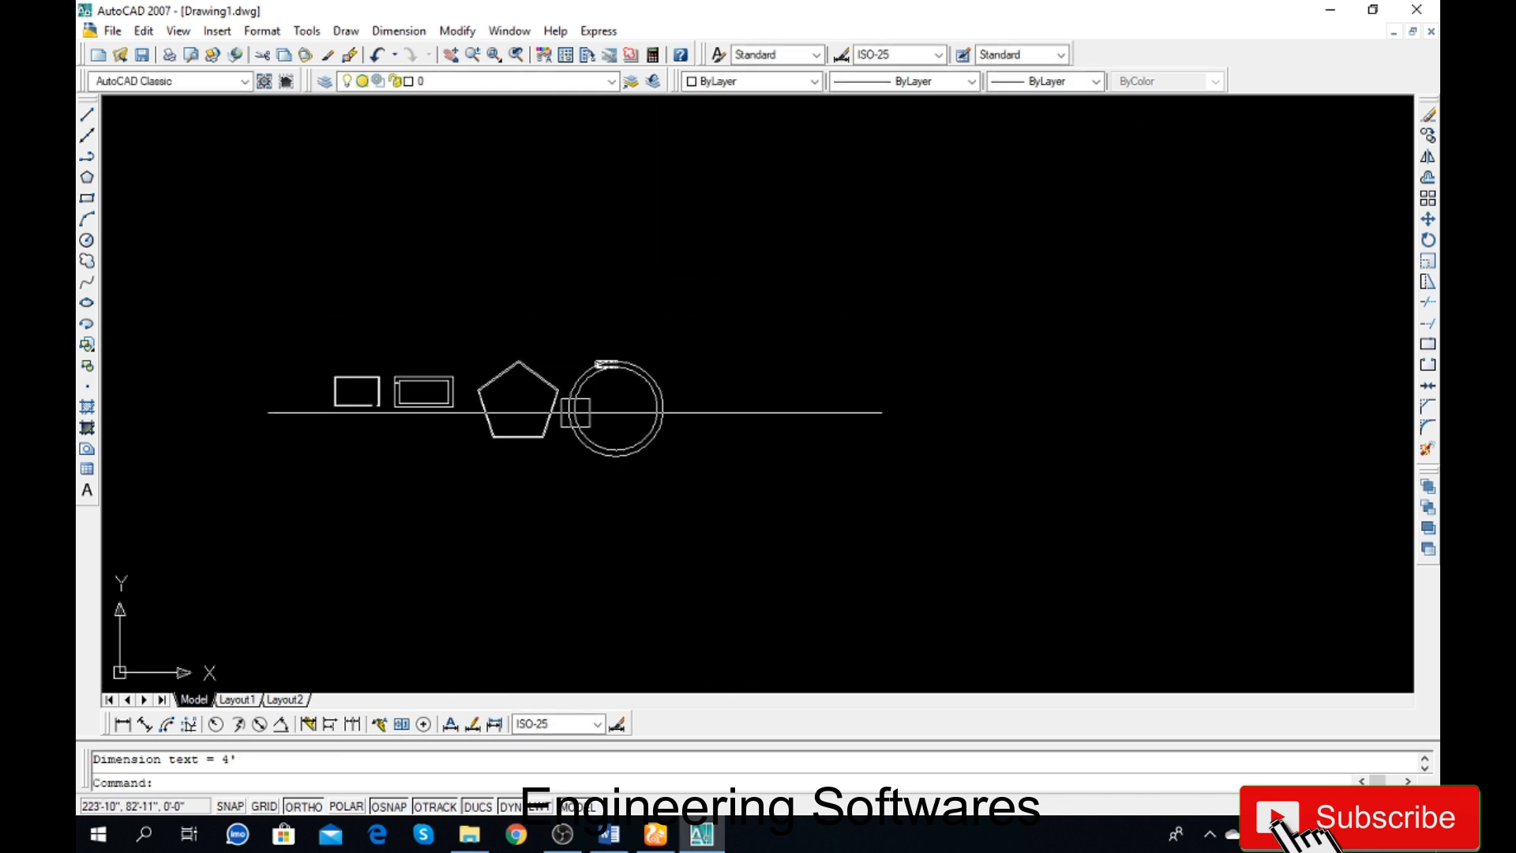
# Step: Delete all the shapes and dimensions from the drawing, including the leftover wall lines and pentagon dimension
pyautogui.scroll(4, 474, 395)
pyautogui.click(1098, 243)
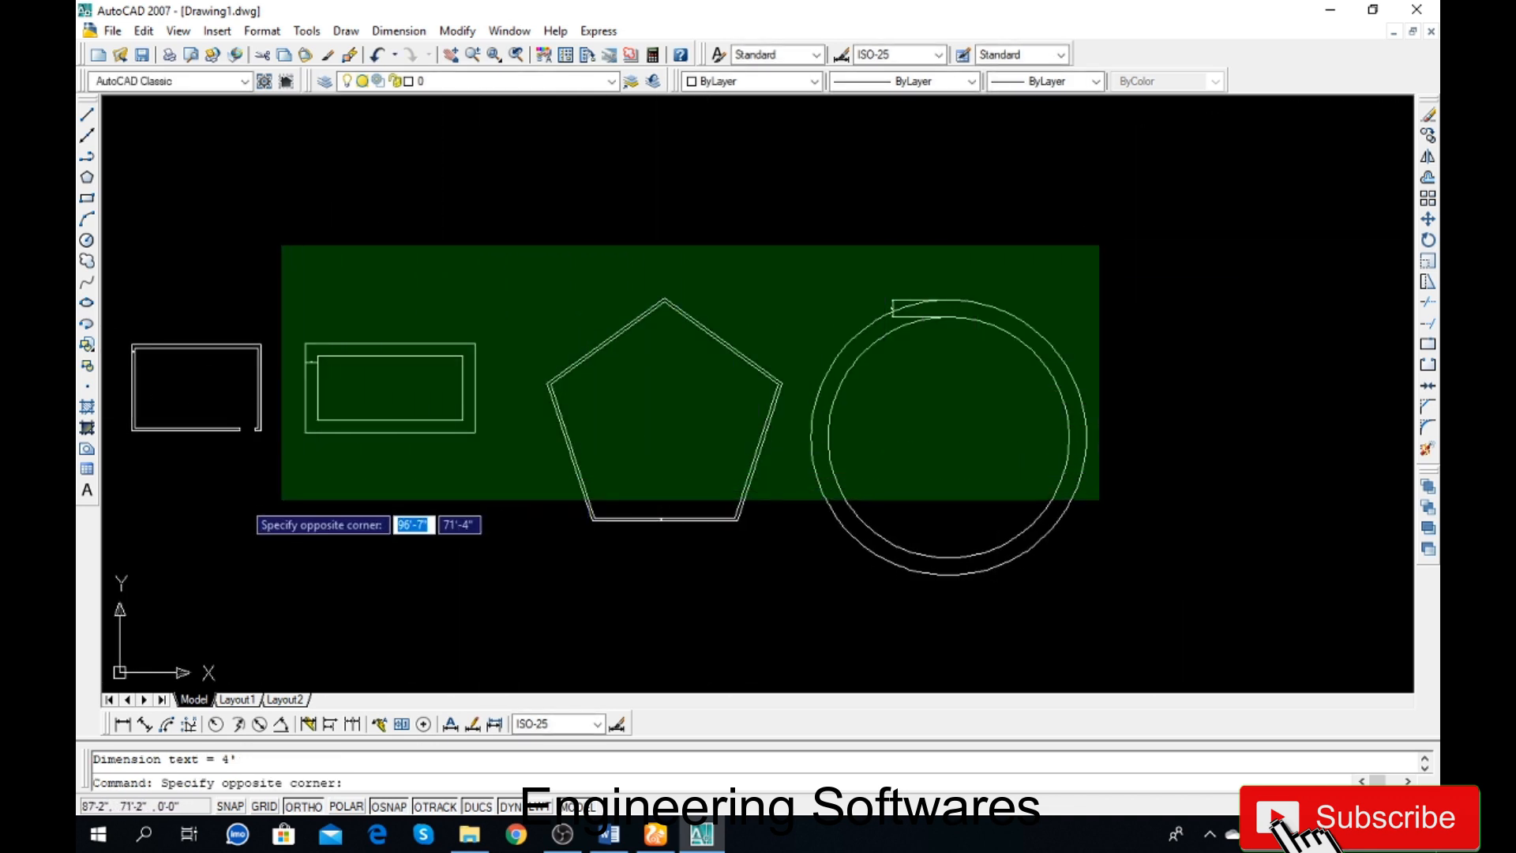
pyautogui.click(202, 521)
pyautogui.press('Delete')
pyautogui.scroll(-2, 742, 497)
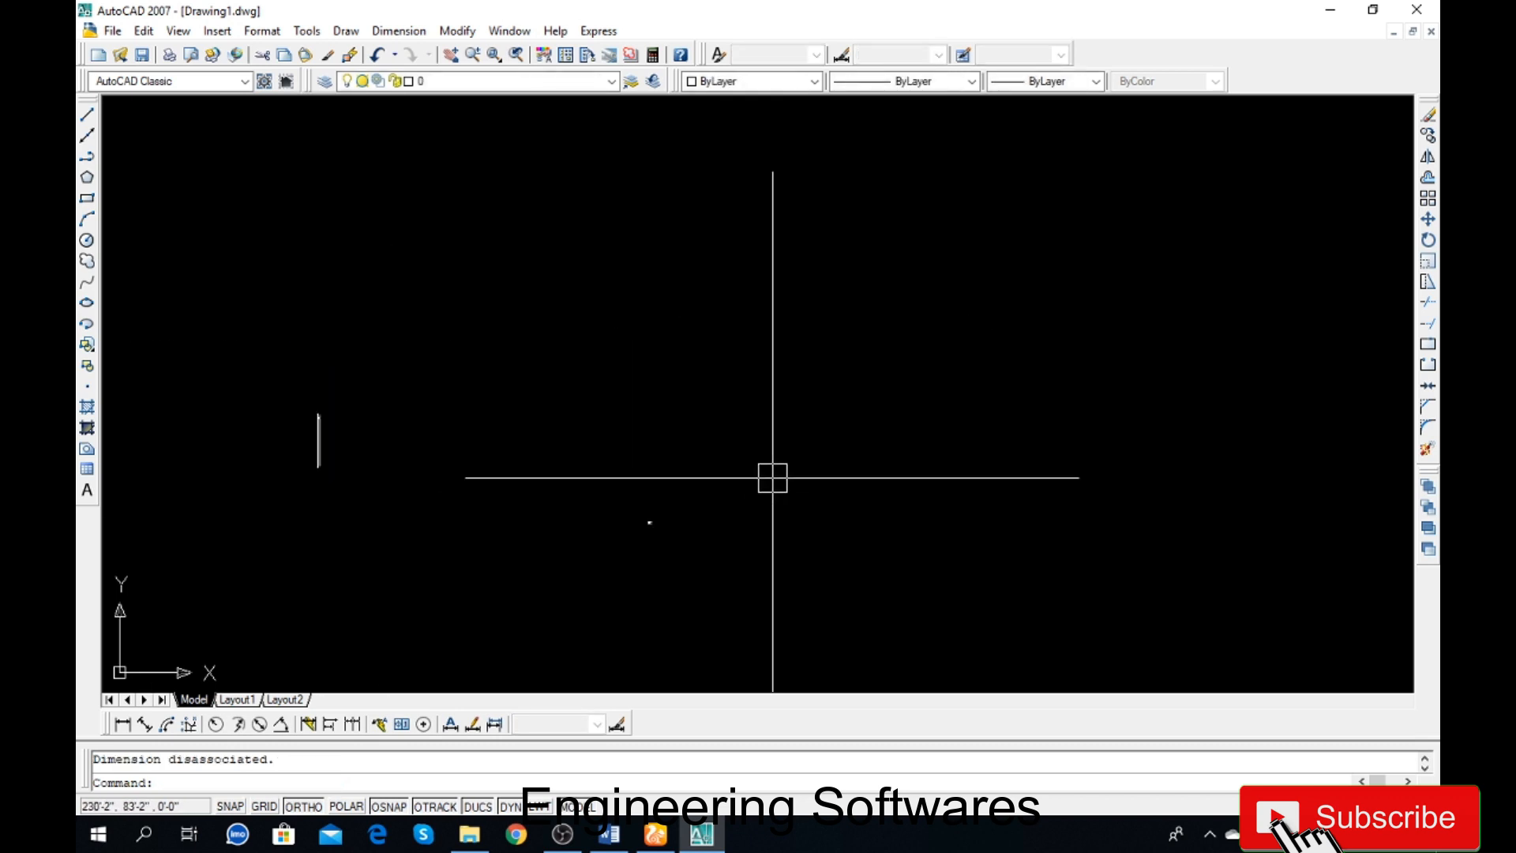
pyautogui.click(806, 510)
pyautogui.click(265, 394)
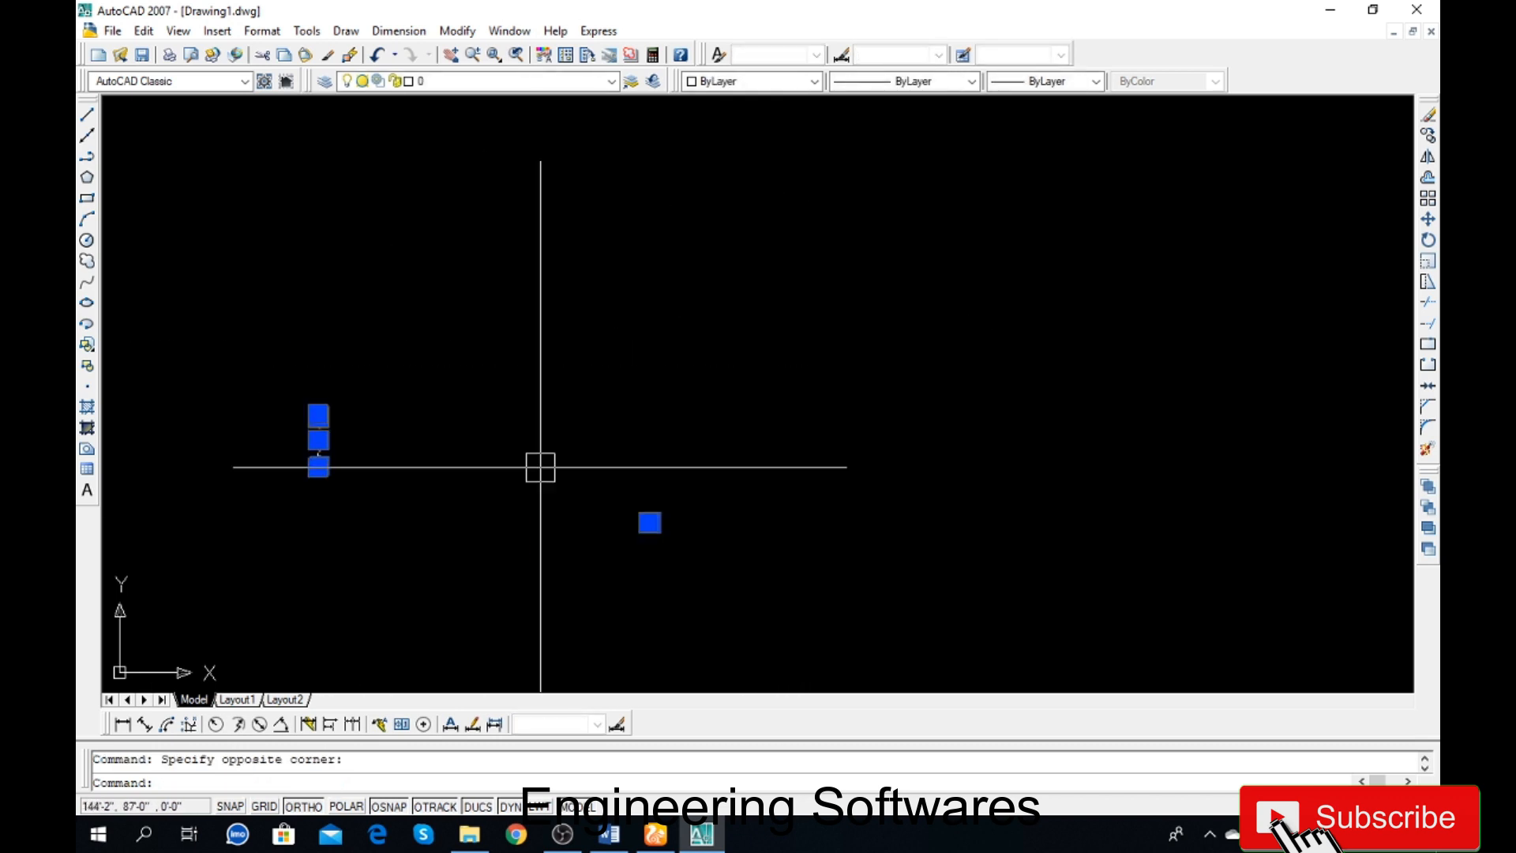
pyautogui.press('Delete')
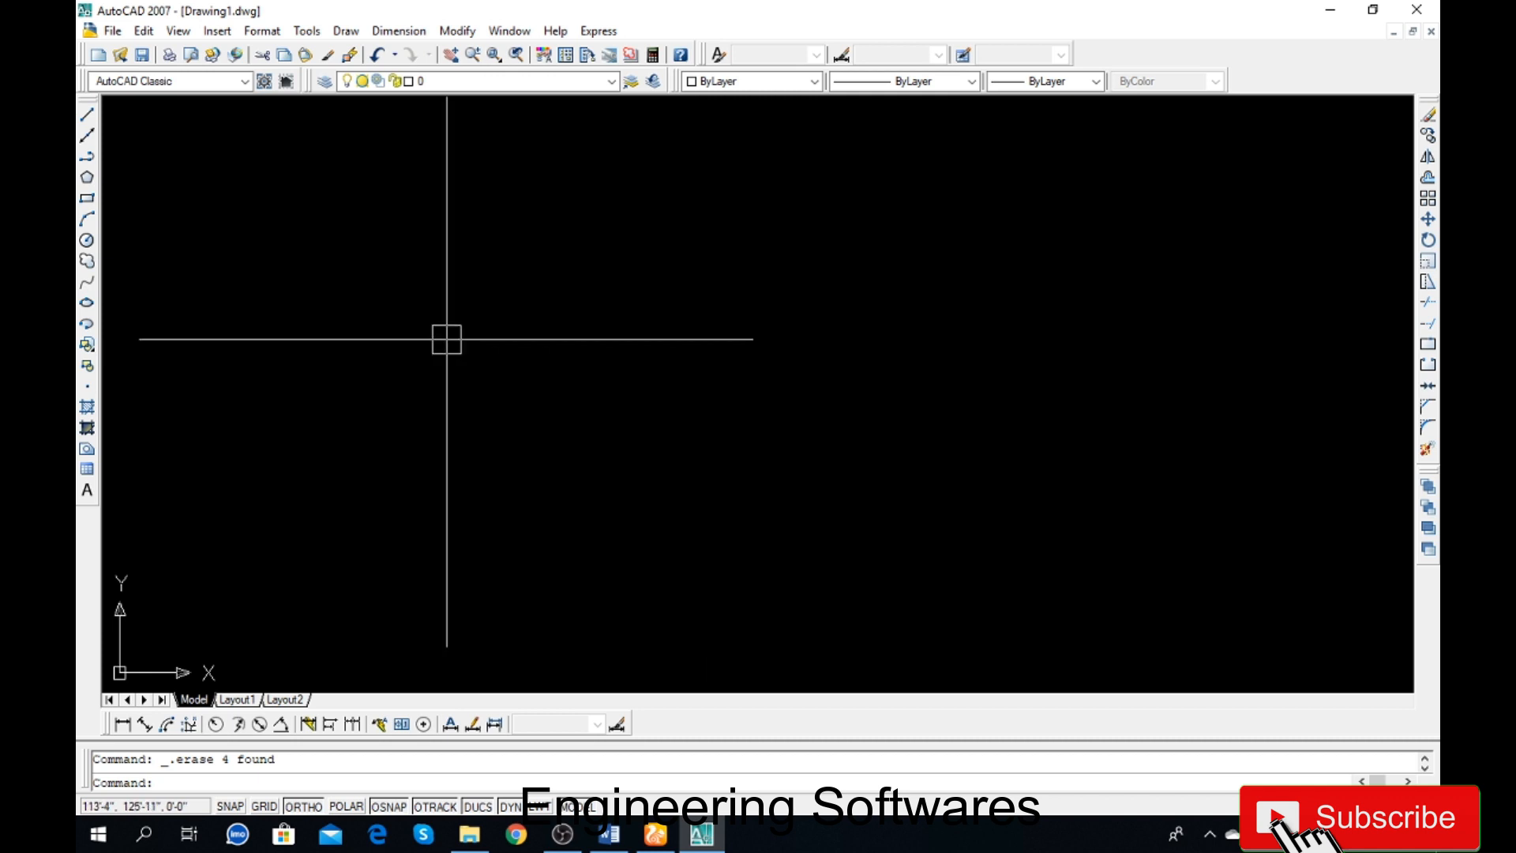
# Step: Draw a single vertical line on the left of the empty drawing area
pyautogui.click(86, 115)
pyautogui.click(347, 229)
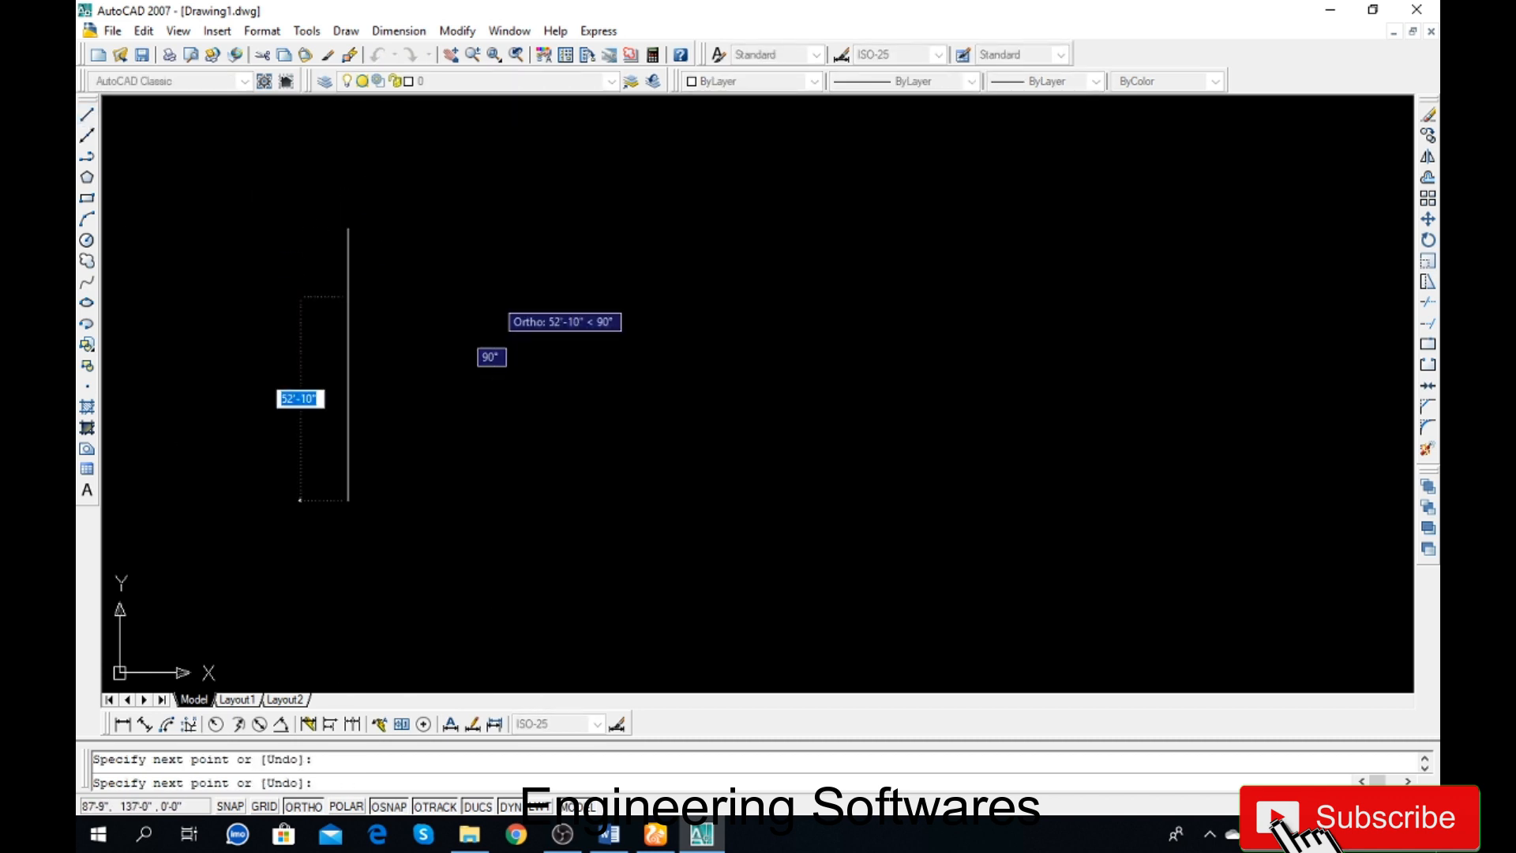
pyautogui.press('Return')
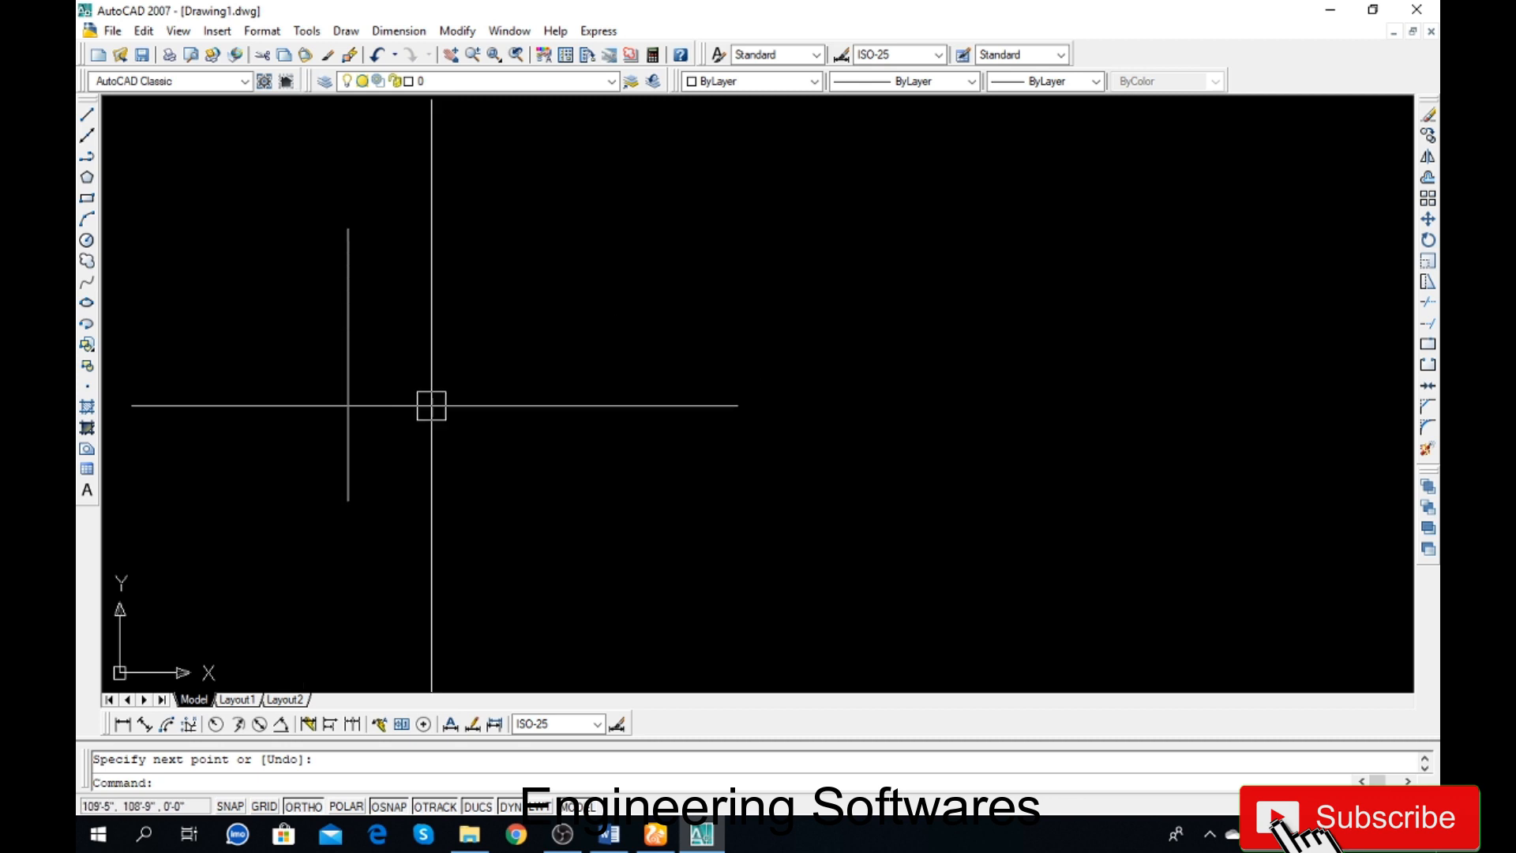
pyautogui.scroll(2, 314, 369)
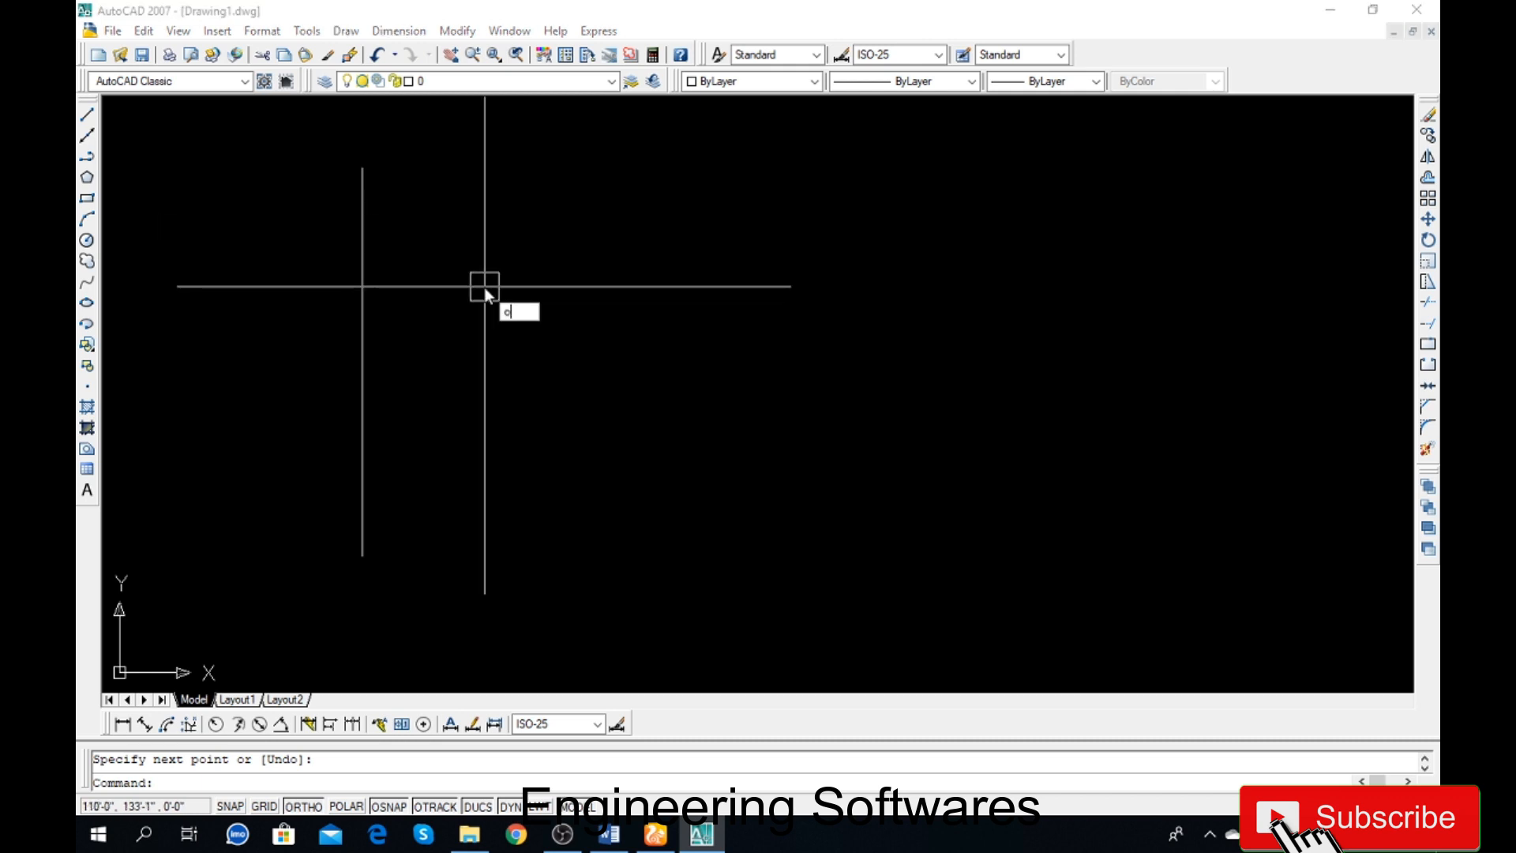
# Step: Offset the vertical line repeatedly to the right at 24" spacing with the Multiple option, making a wide row of parallel lines
pyautogui.press('Return')
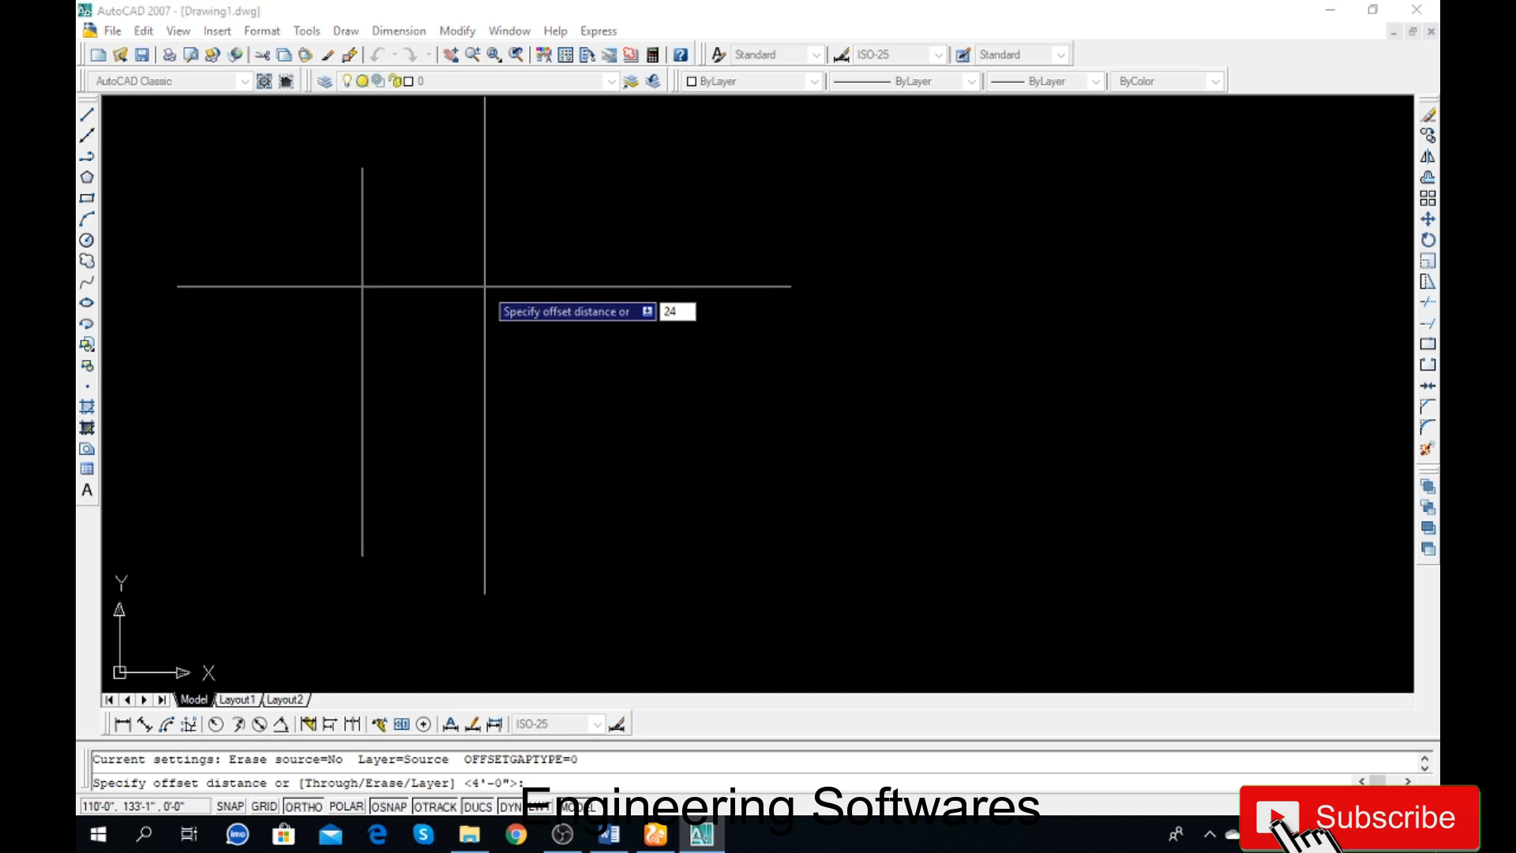
pyautogui.press('Return')
pyautogui.click(362, 298)
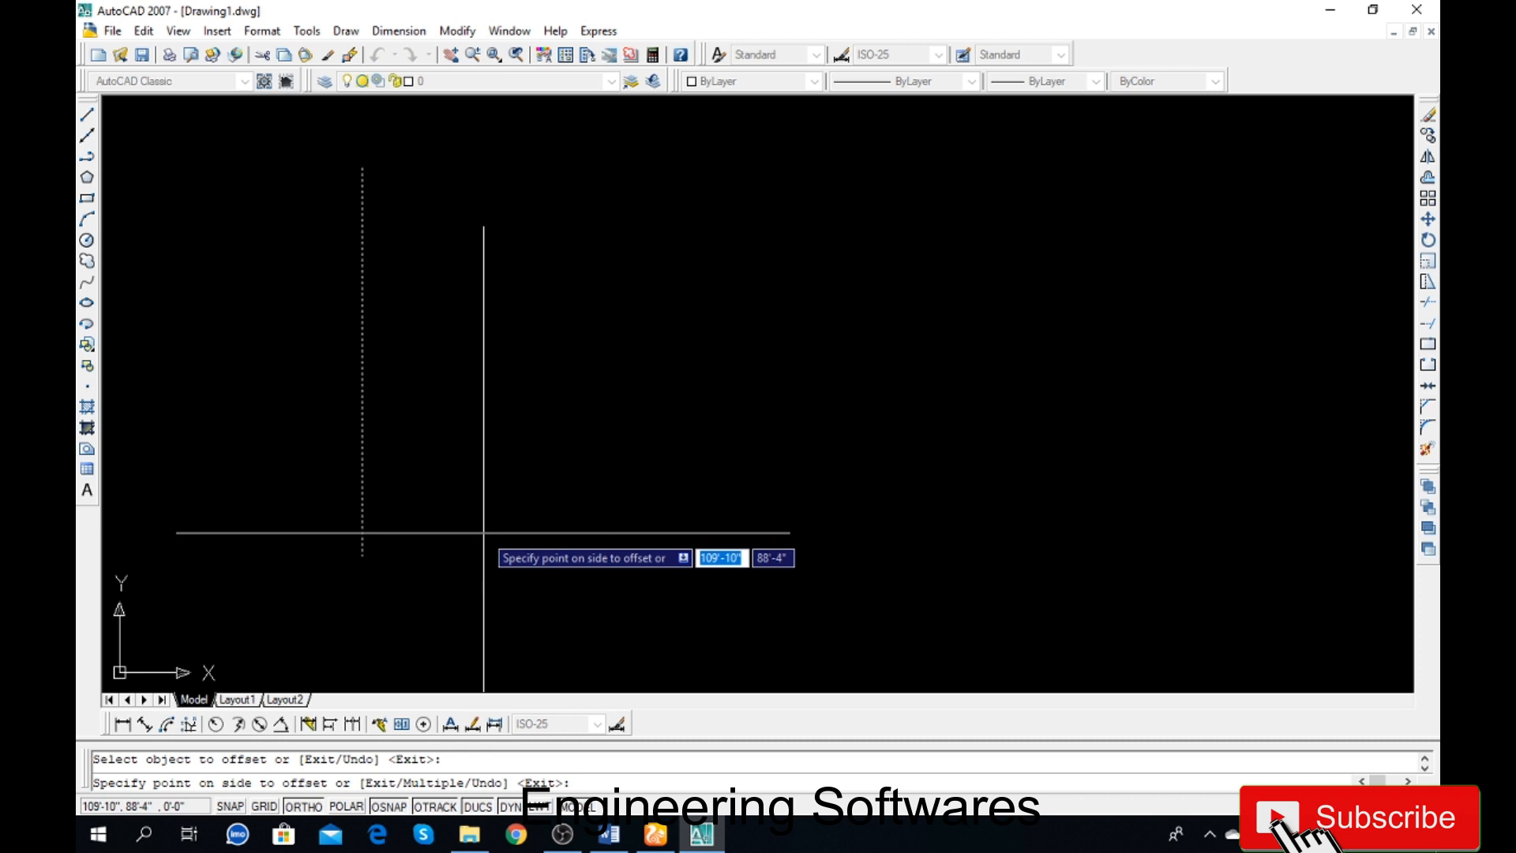
pyautogui.press('Return')
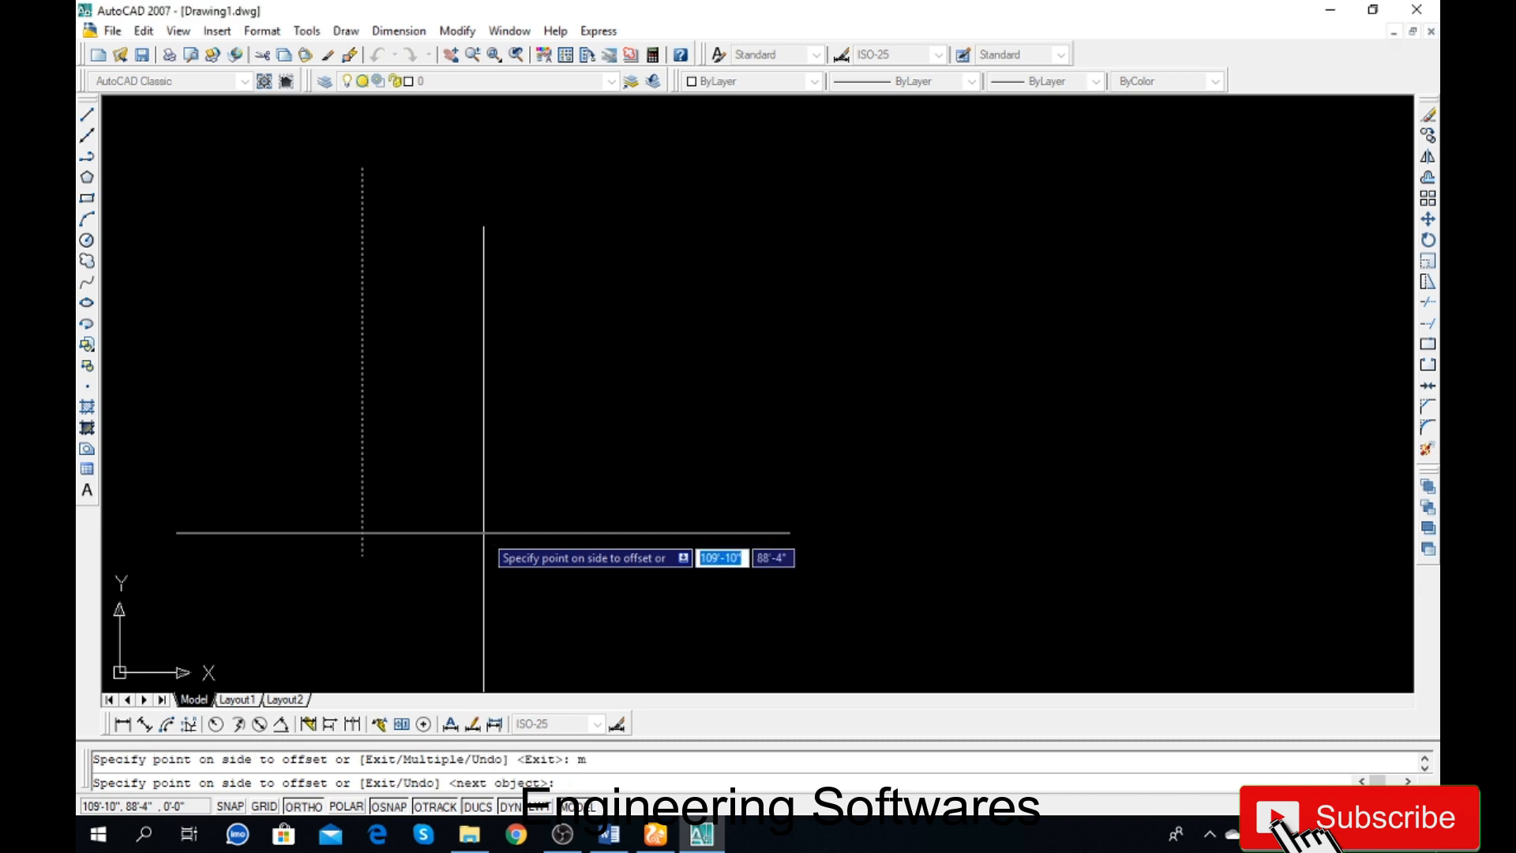
pyautogui.click(509, 487)
pyautogui.click(601, 476)
pyautogui.click(655, 477)
pyautogui.click(742, 469)
pyautogui.click(805, 463)
pyautogui.click(844, 463)
pyautogui.click(869, 464)
pyautogui.click(883, 463)
pyautogui.click(907, 459)
pyautogui.click(967, 450)
pyautogui.click(1010, 447)
pyautogui.click(1020, 446)
pyautogui.click(1029, 446)
pyautogui.click(1054, 447)
pyautogui.click(1080, 448)
pyautogui.click(1092, 449)
pyautogui.click(1106, 450)
pyautogui.click(1113, 449)
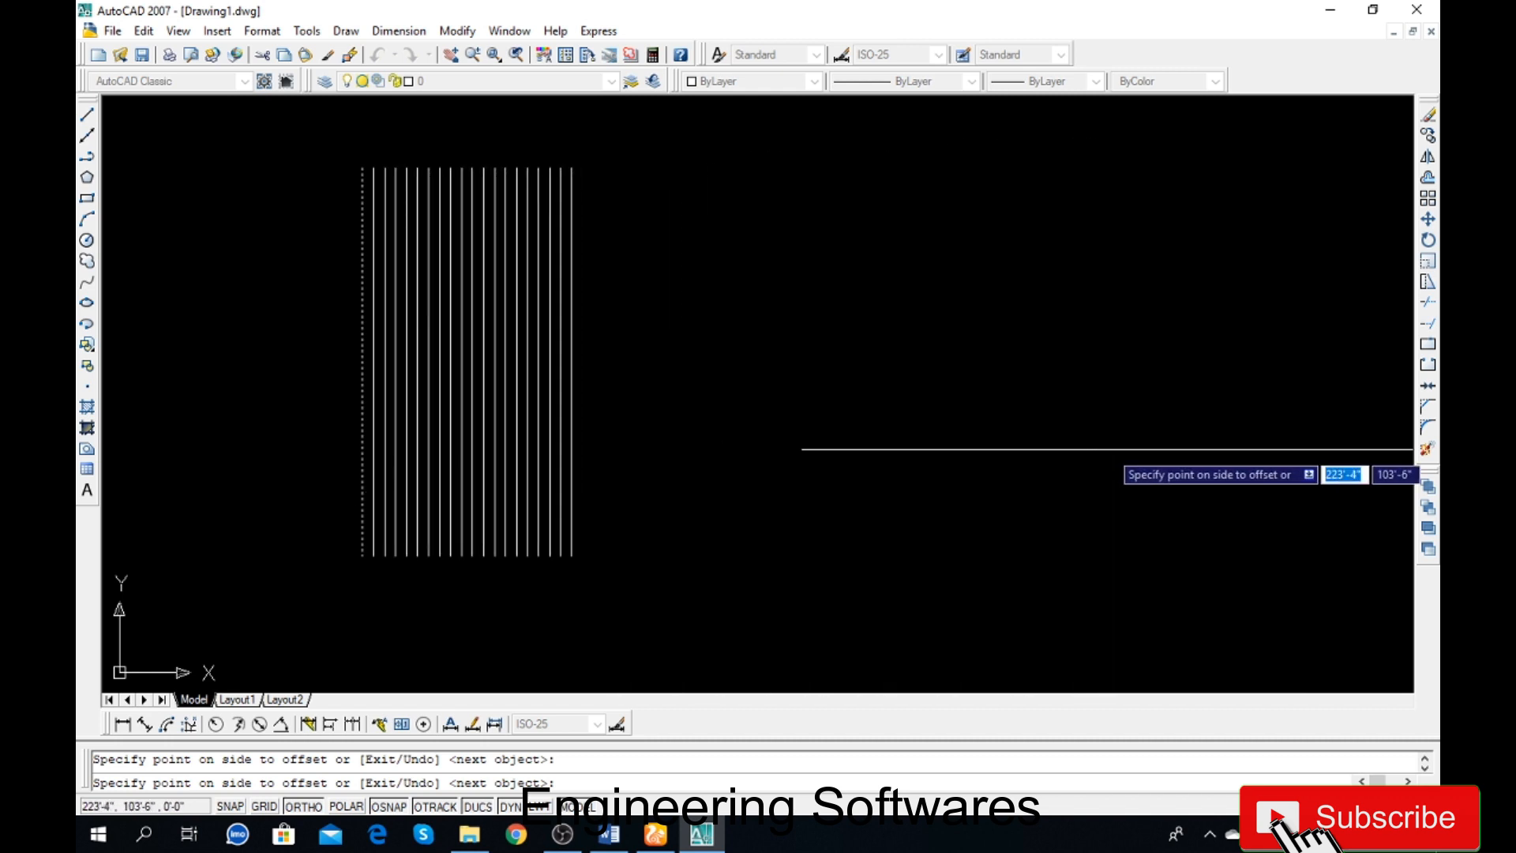
pyautogui.click(1111, 451)
pyautogui.click(1110, 451)
pyautogui.click(1084, 445)
pyautogui.click(1048, 439)
pyautogui.click(1041, 438)
pyautogui.click(1041, 437)
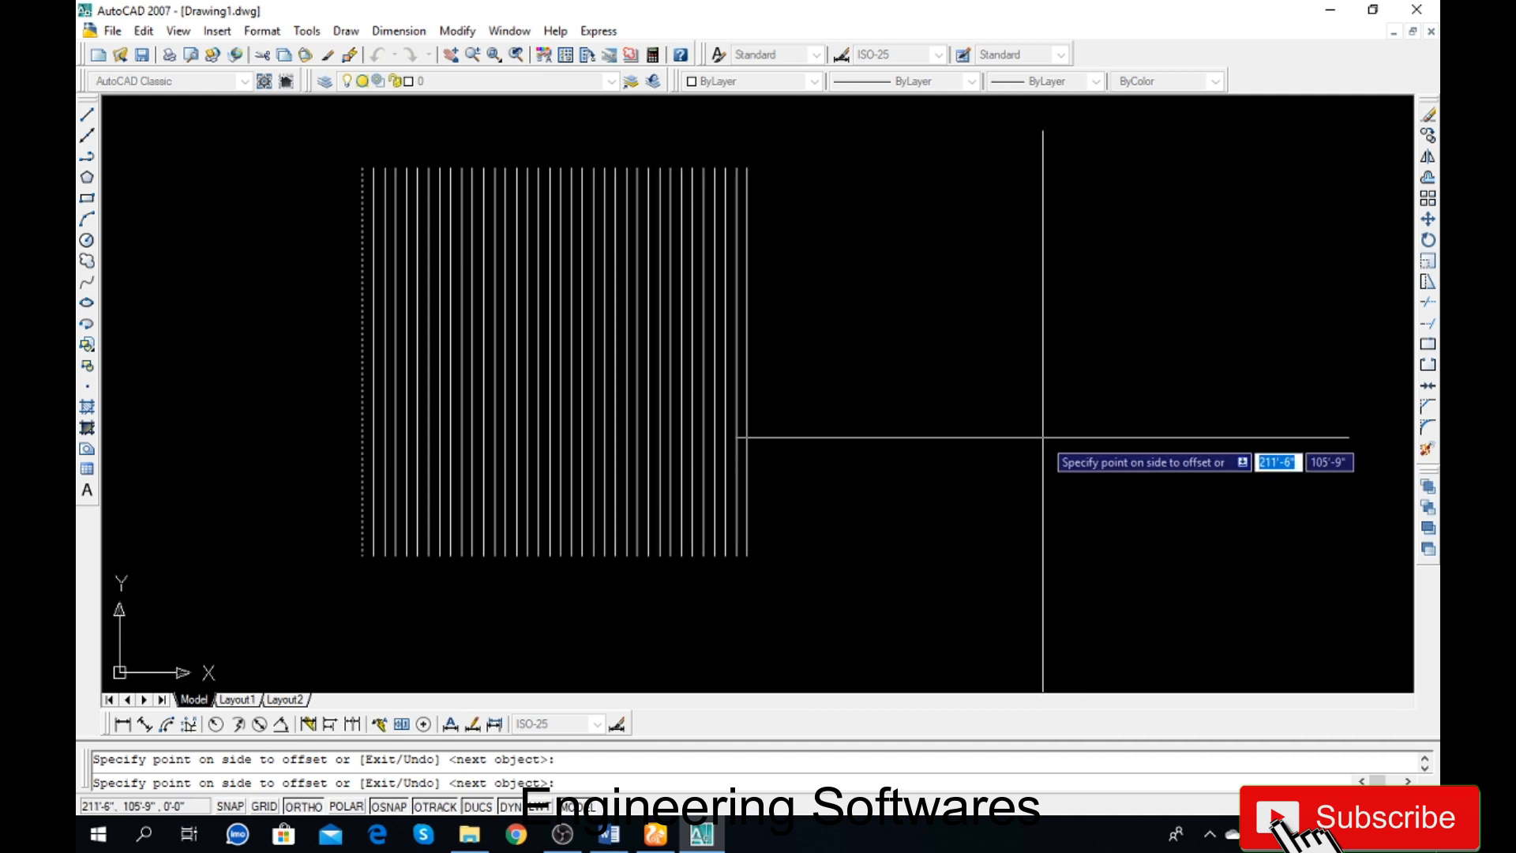
pyautogui.press('Escape')
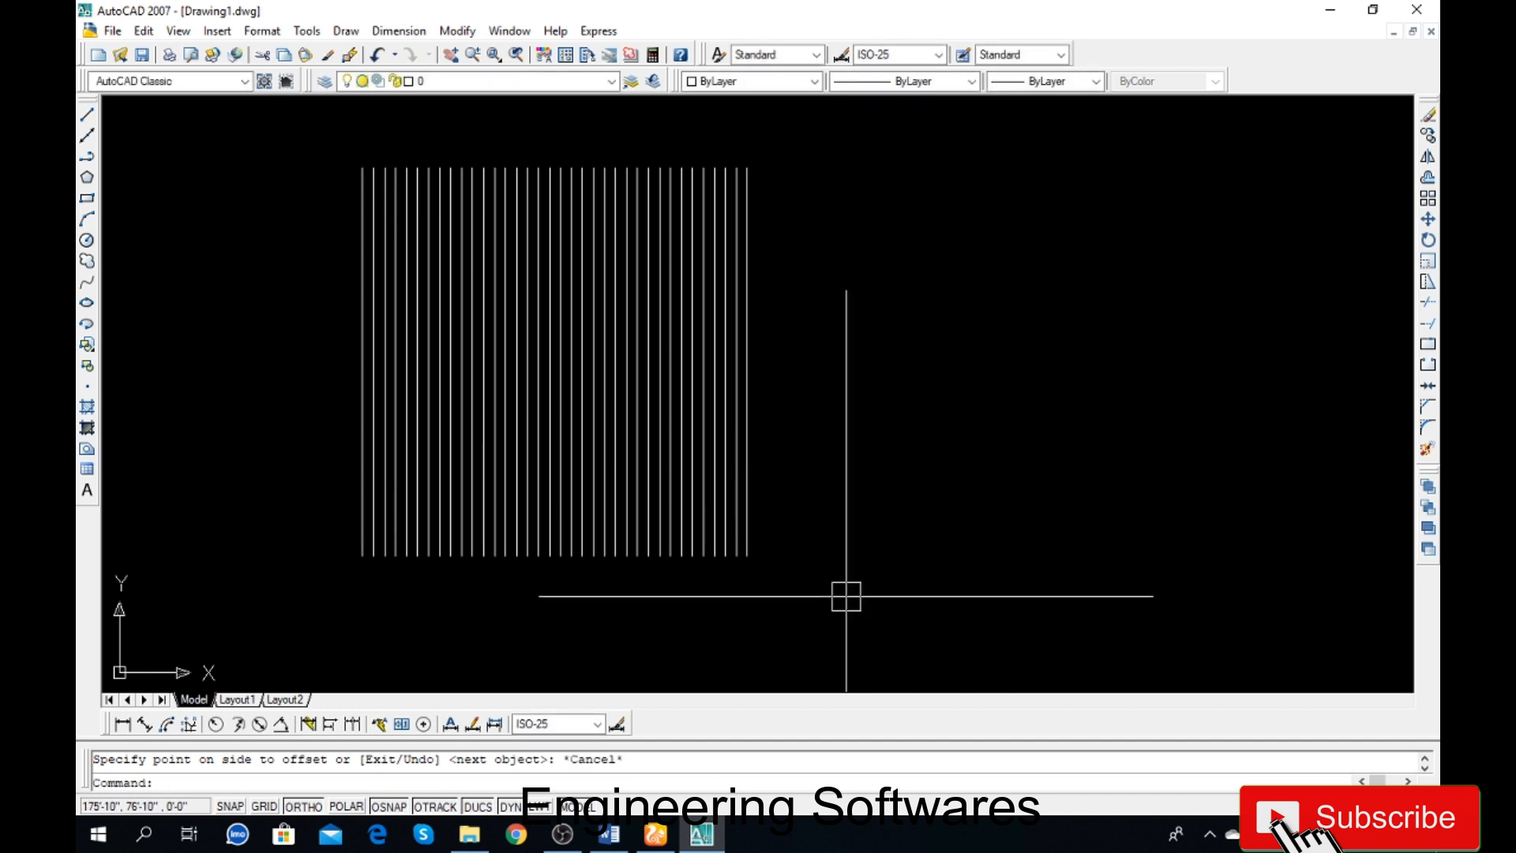
# Step: Draw a horizontal line from the lower end of the first vertical line to well past the last one on the right
pyautogui.write('l')
pyautogui.press('Return')
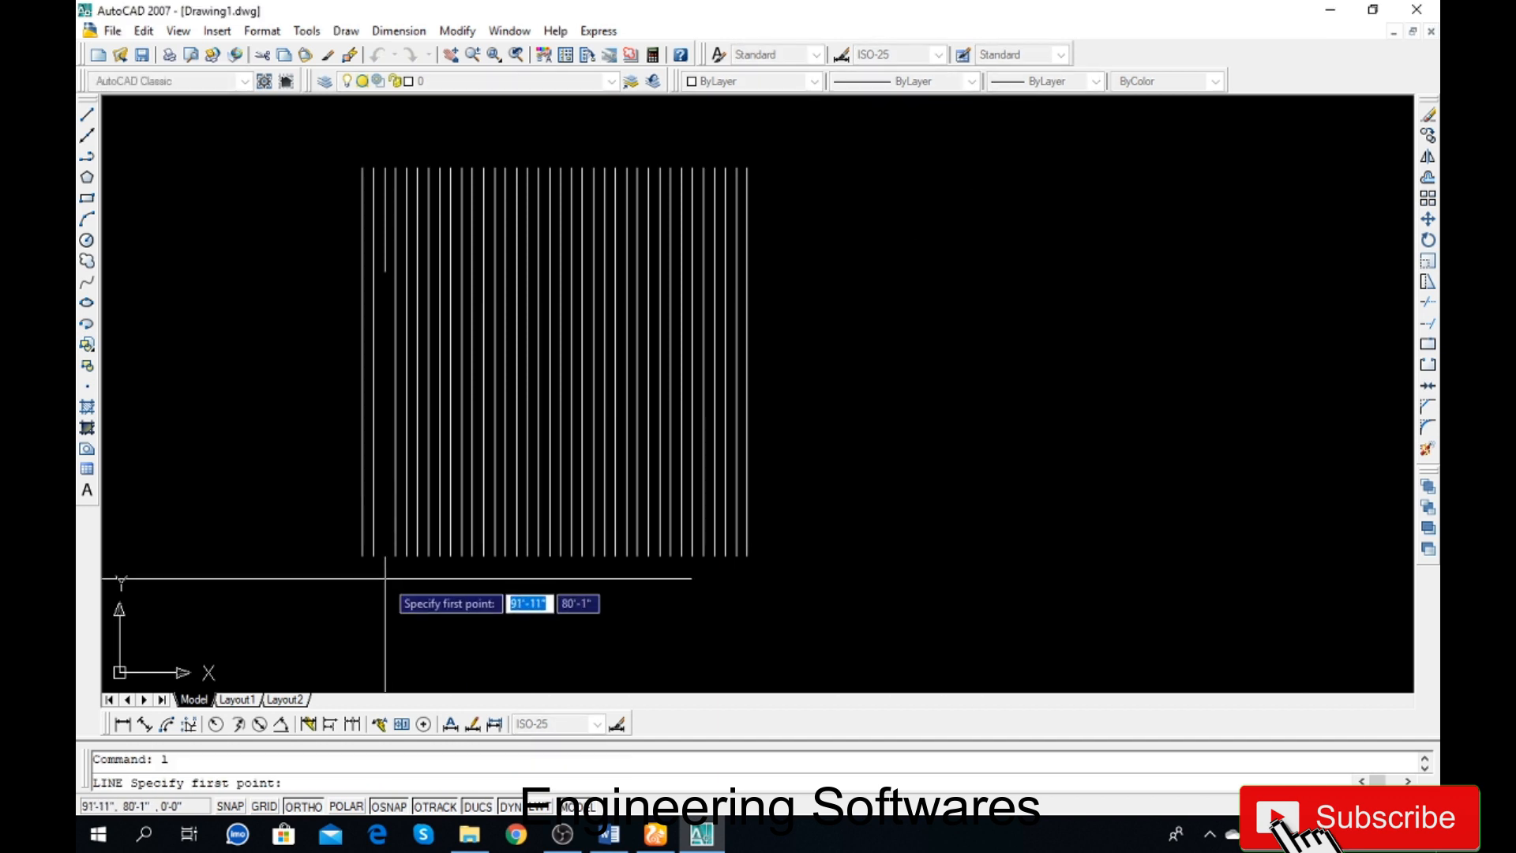
pyautogui.click(1060, 556)
pyautogui.press('Return')
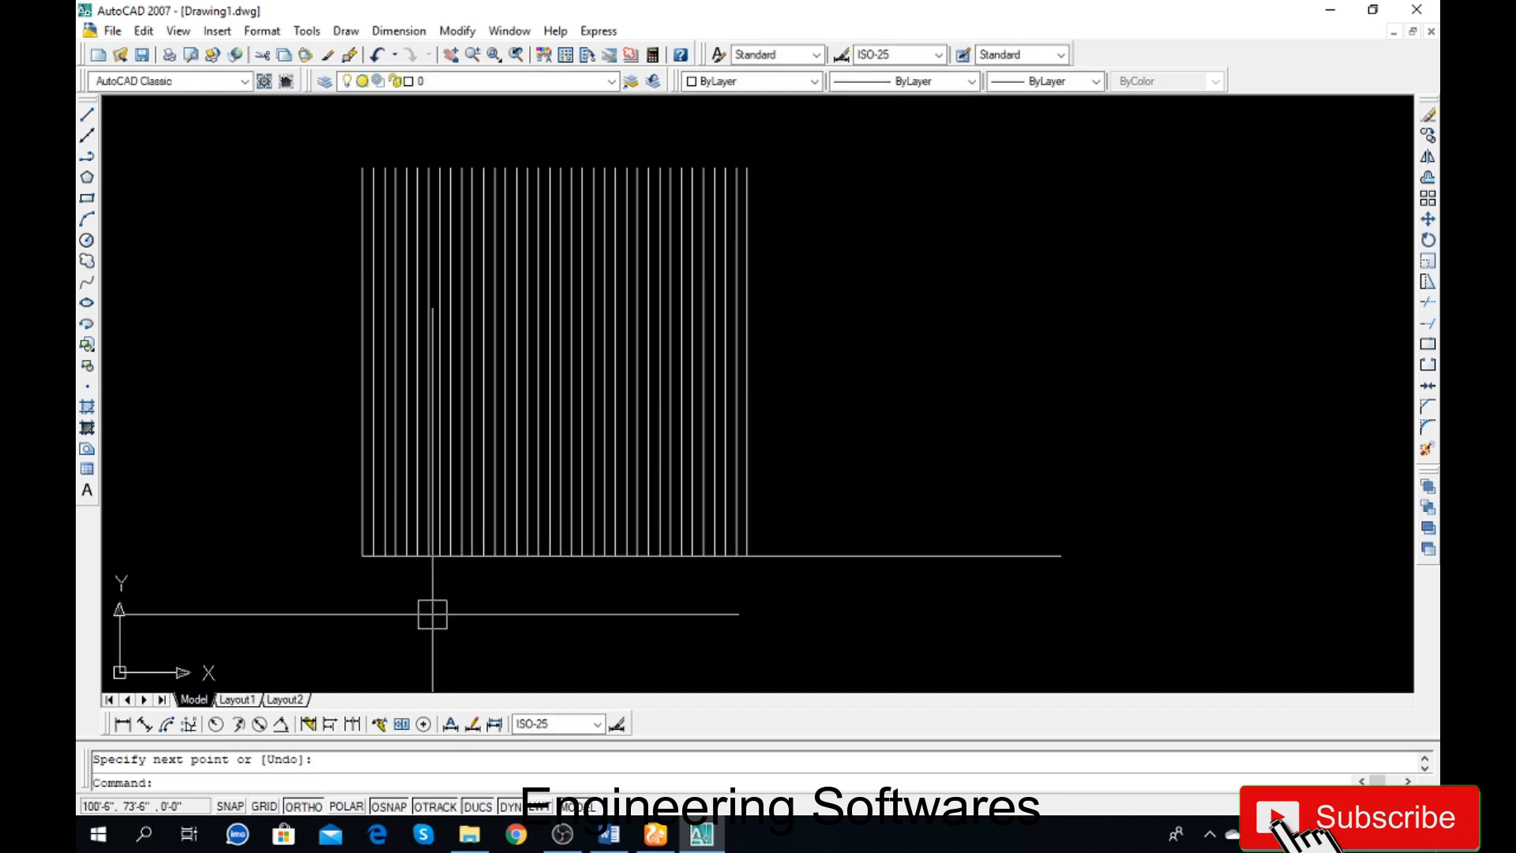
# Step: Offset the horizontal line repeatedly upward at 24" spacing with the Multiple option until the copies reach the tops of the vertical lines
pyautogui.write('o')
pyautogui.press('Return')
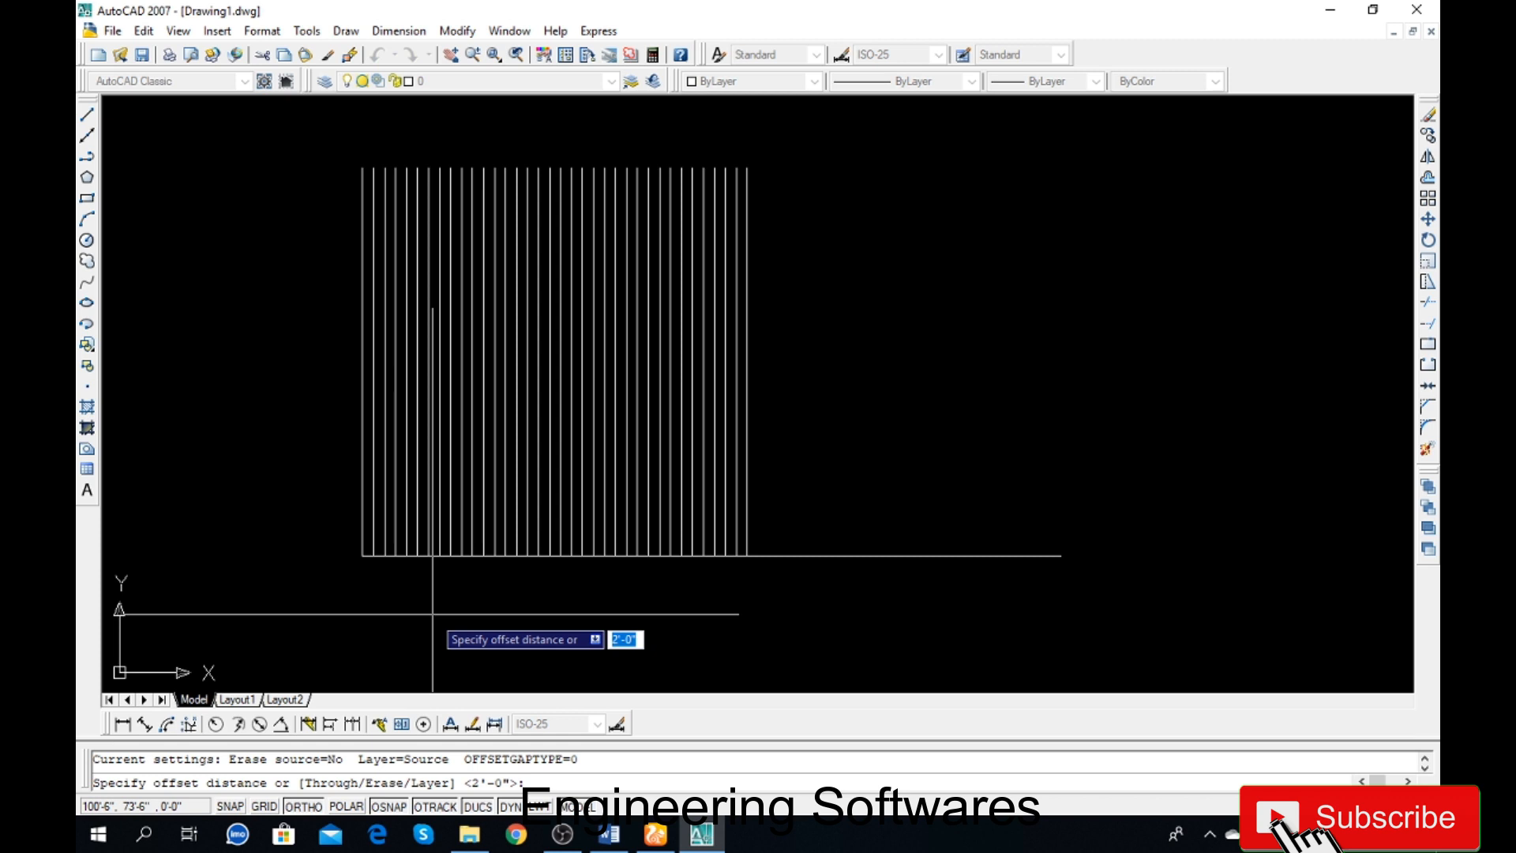
pyautogui.write('24')
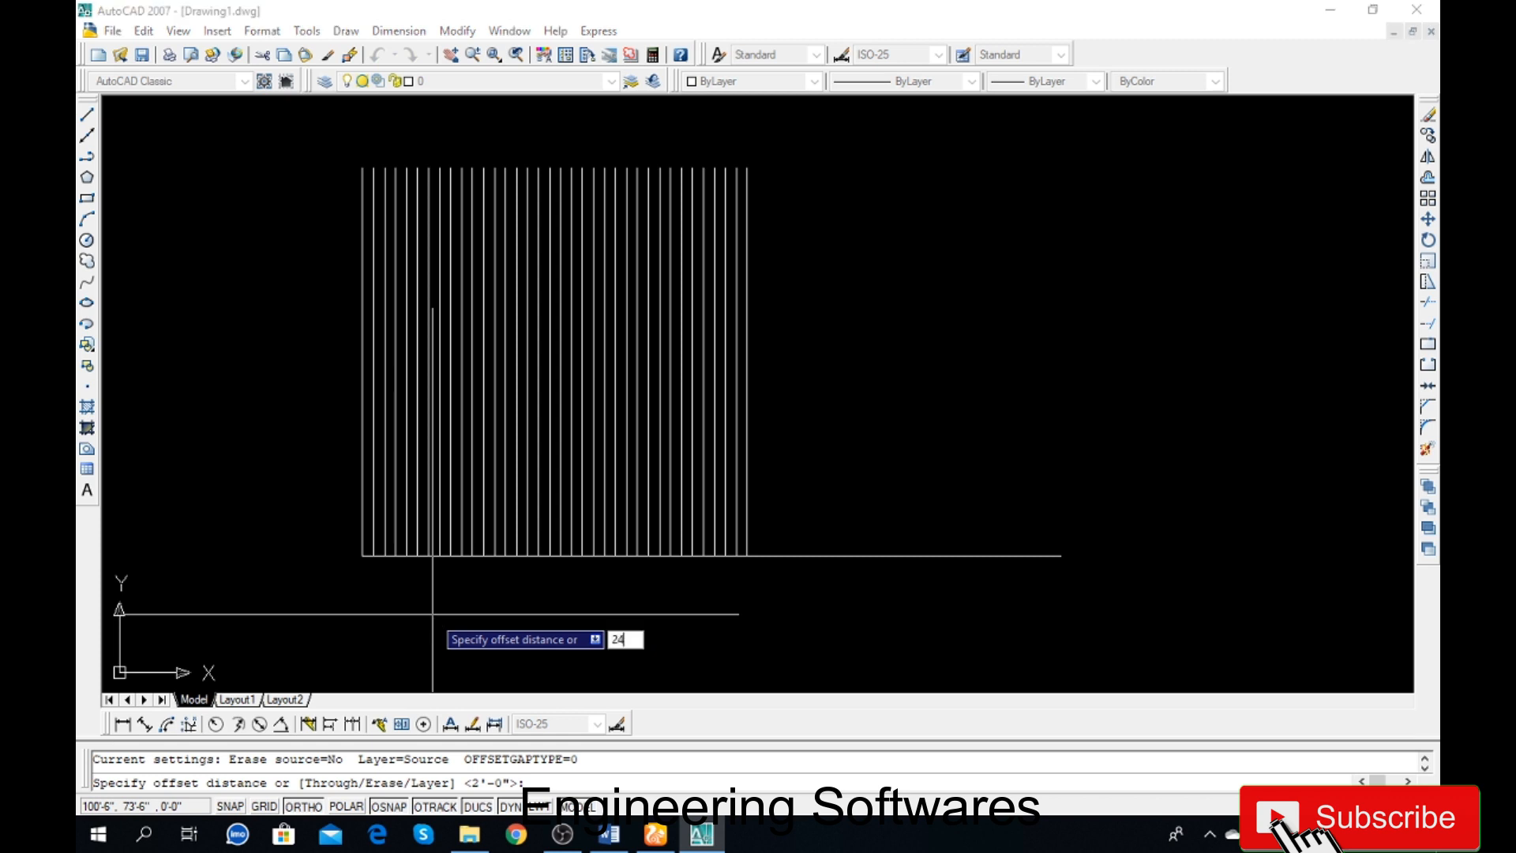
pyautogui.press('Return')
pyautogui.click(798, 555)
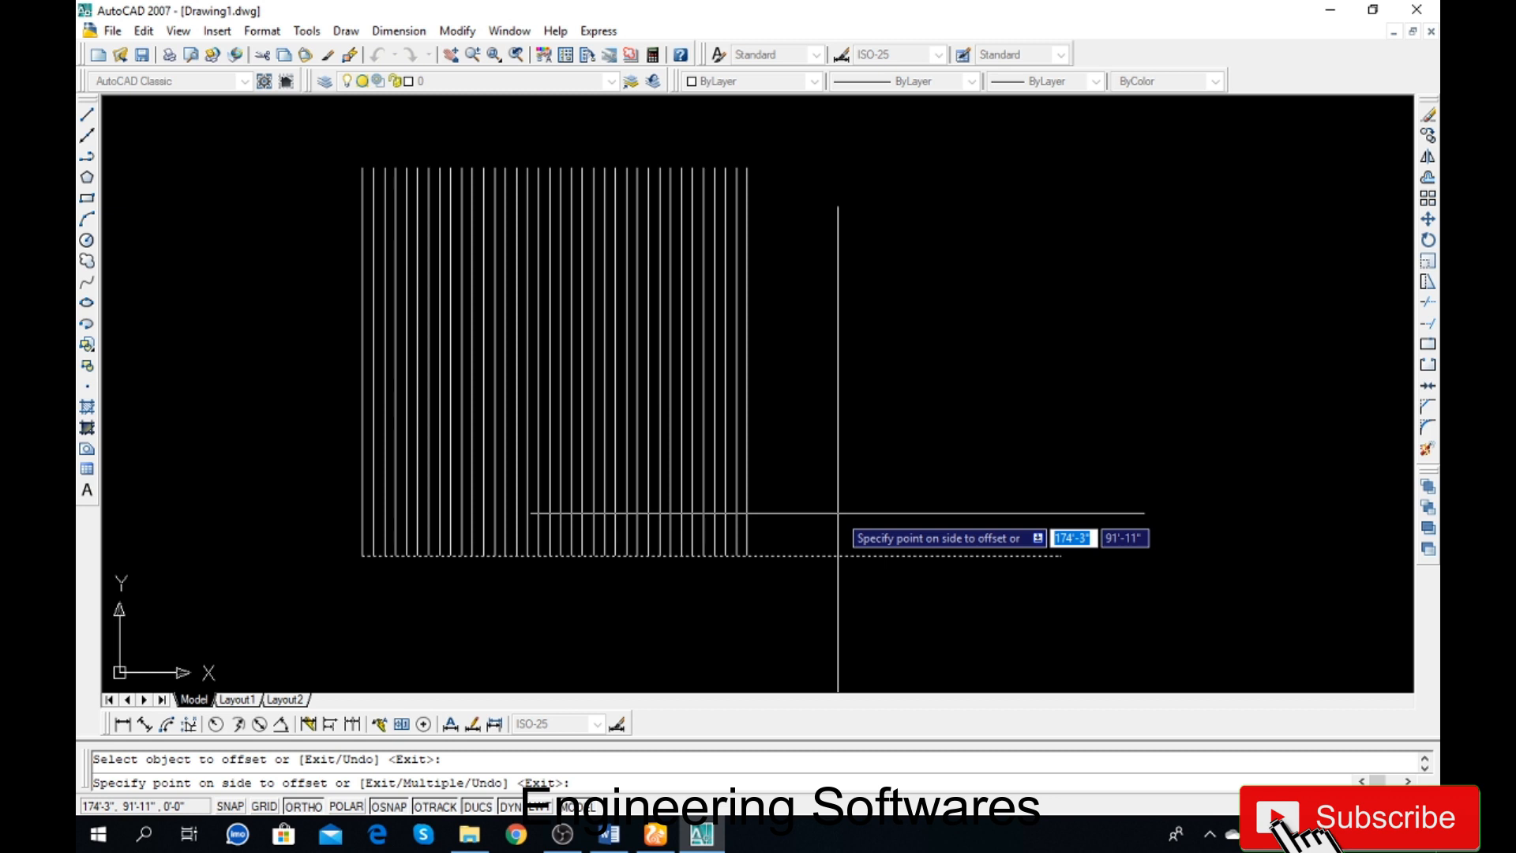
pyautogui.write('m')
pyautogui.press('Return')
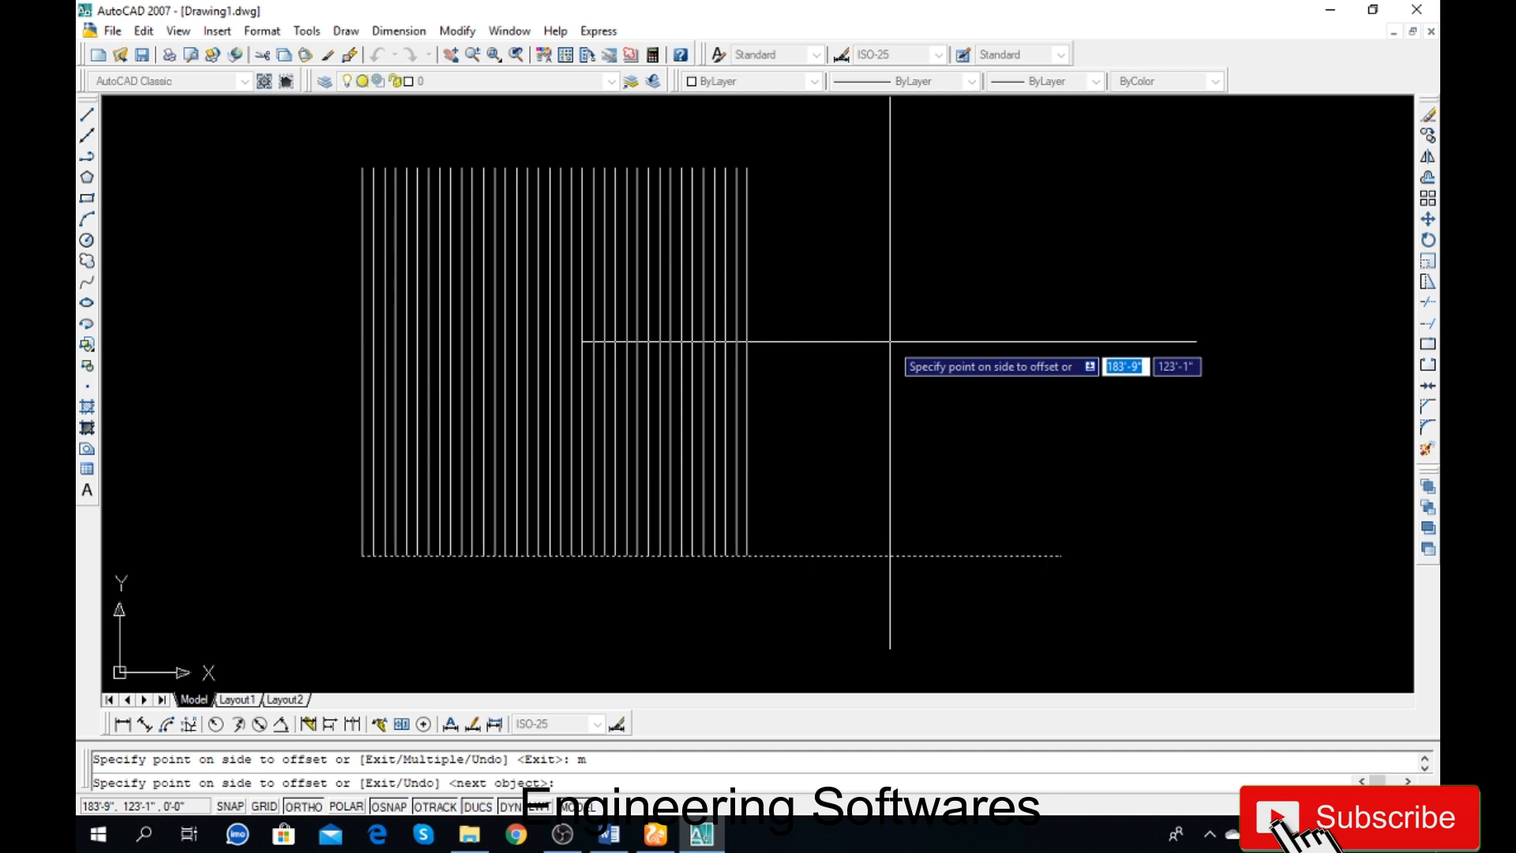
pyautogui.click(908, 379)
pyautogui.click(901, 362)
pyautogui.click(892, 346)
pyautogui.click(891, 345)
pyautogui.click(891, 335)
pyautogui.click(891, 333)
pyautogui.click(892, 326)
pyautogui.click(894, 316)
pyautogui.click(896, 306)
pyautogui.click(900, 278)
pyautogui.click(900, 267)
pyautogui.click(906, 245)
pyautogui.click(908, 234)
pyautogui.click(902, 223)
pyautogui.click(890, 217)
pyautogui.click(859, 210)
pyautogui.click(848, 209)
pyautogui.click(842, 208)
pyautogui.click(841, 208)
pyautogui.click(840, 208)
pyautogui.click(841, 208)
pyautogui.click(840, 208)
pyautogui.click(841, 208)
pyautogui.click(841, 208)
pyautogui.click(840, 208)
pyautogui.click(840, 208)
pyautogui.click(841, 209)
pyautogui.click(841, 208)
pyautogui.click(840, 208)
pyautogui.click(840, 209)
pyautogui.click(840, 190)
pyautogui.click(843, 175)
pyautogui.click(844, 158)
pyautogui.click(847, 145)
pyautogui.click(846, 146)
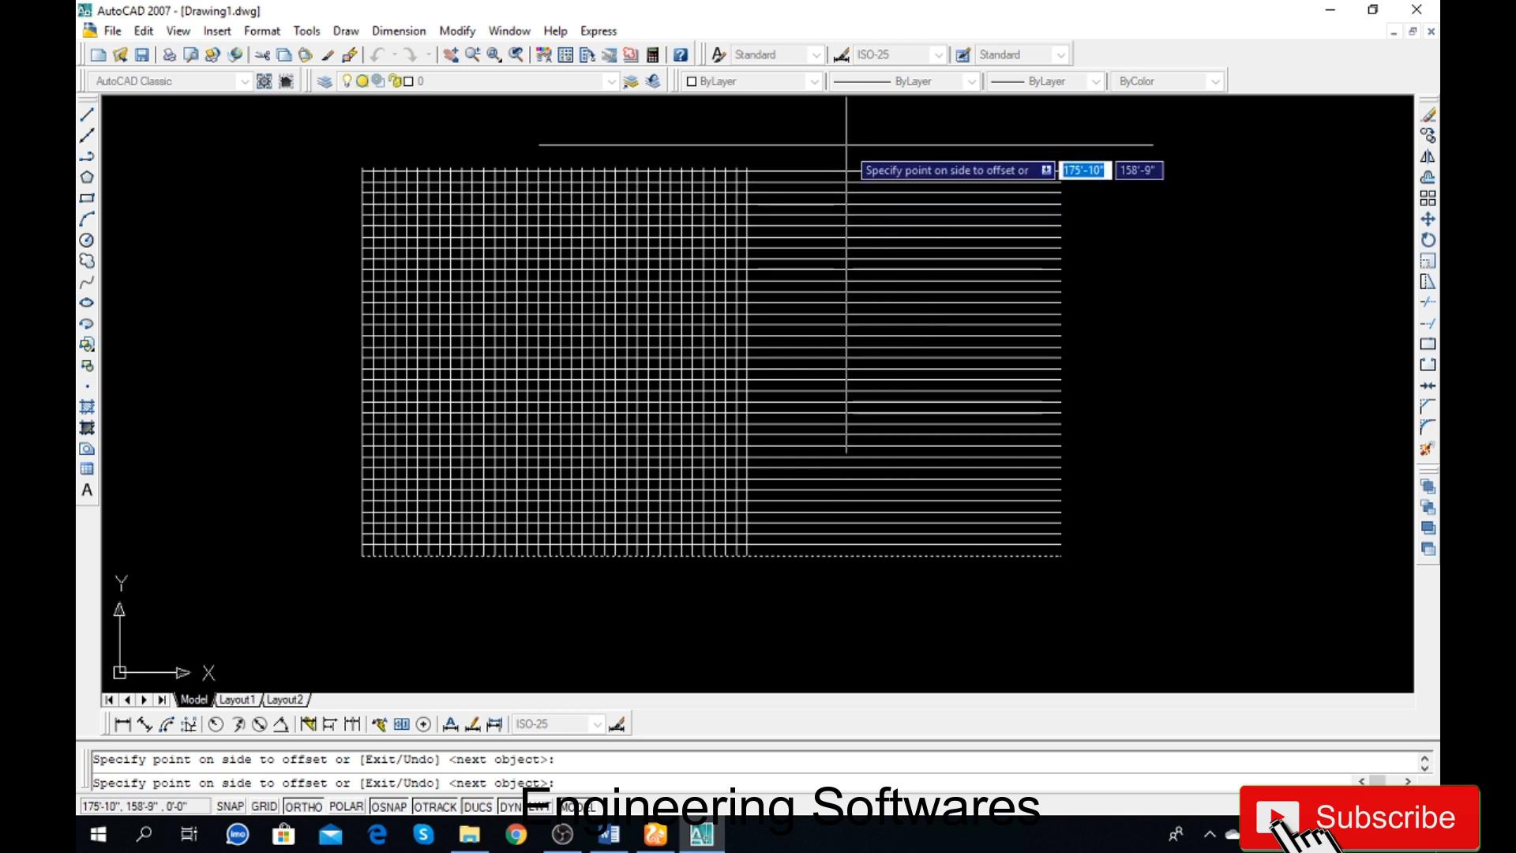
pyautogui.press('Escape')
# Step: Trim off all horizontal line ends that extend beyond the rightmost vertical line, using every object as a cutting edge
pyautogui.write('tr')
pyautogui.press('Return')
pyautogui.press('Return')
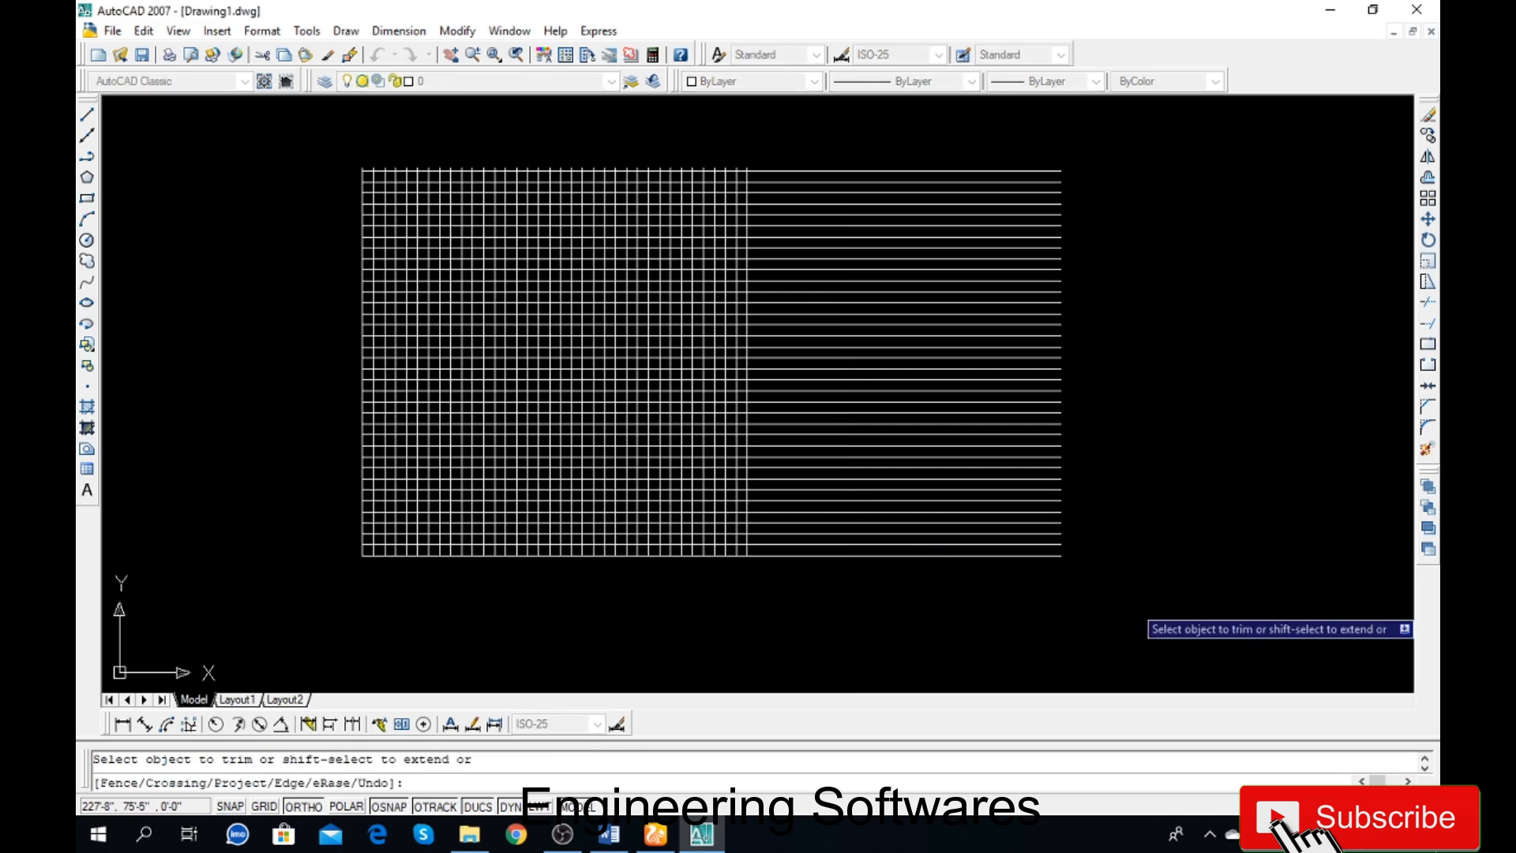
pyautogui.click(1008, 602)
pyautogui.click(832, 163)
pyautogui.scroll(4, 569, 513)
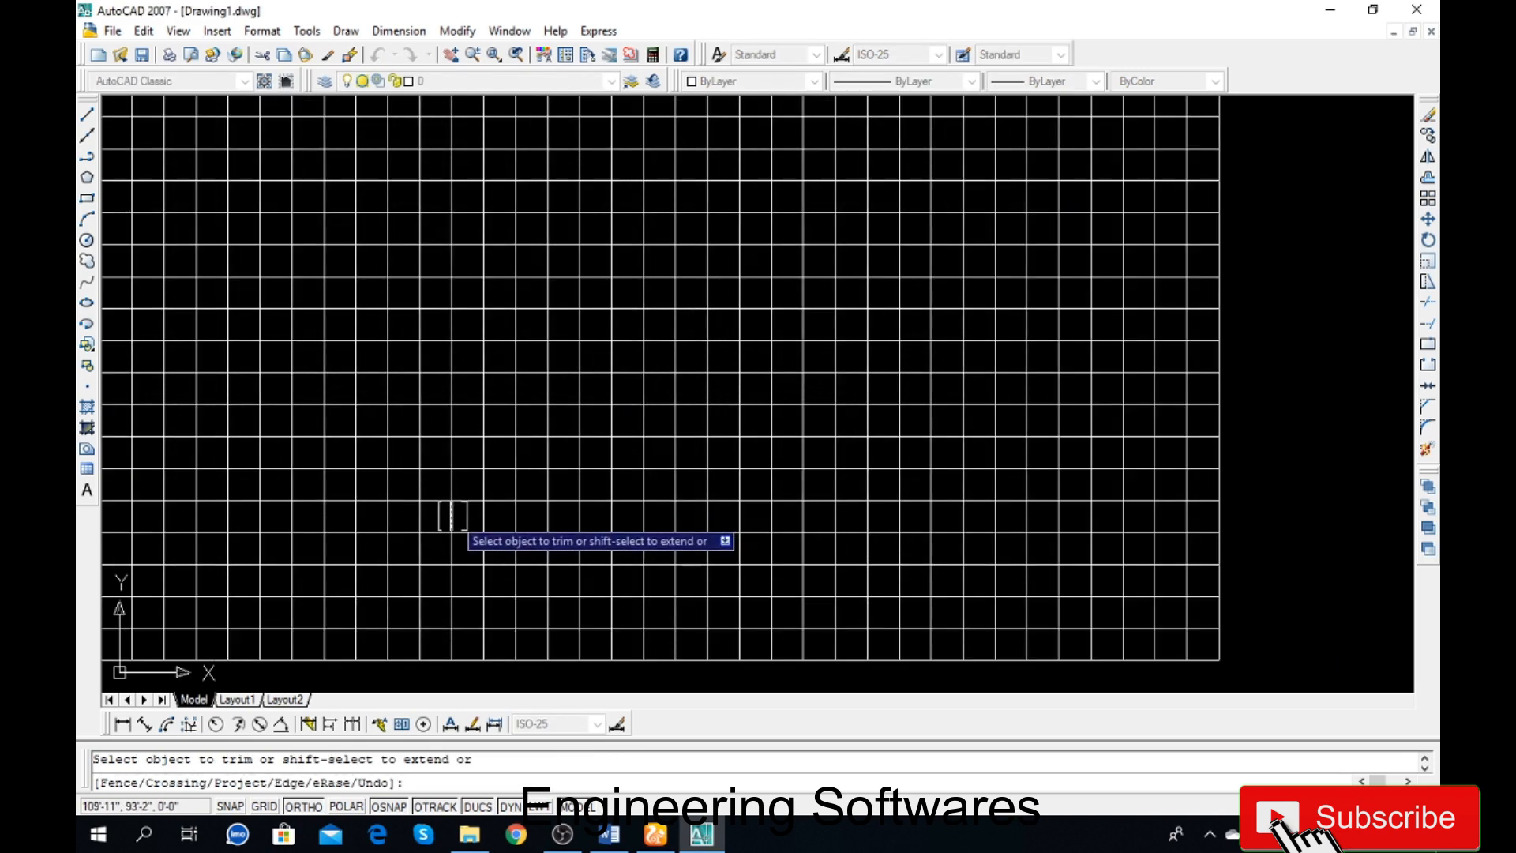
pyautogui.scroll(-4, 695, 507)
pyautogui.scroll(3, 489, 560)
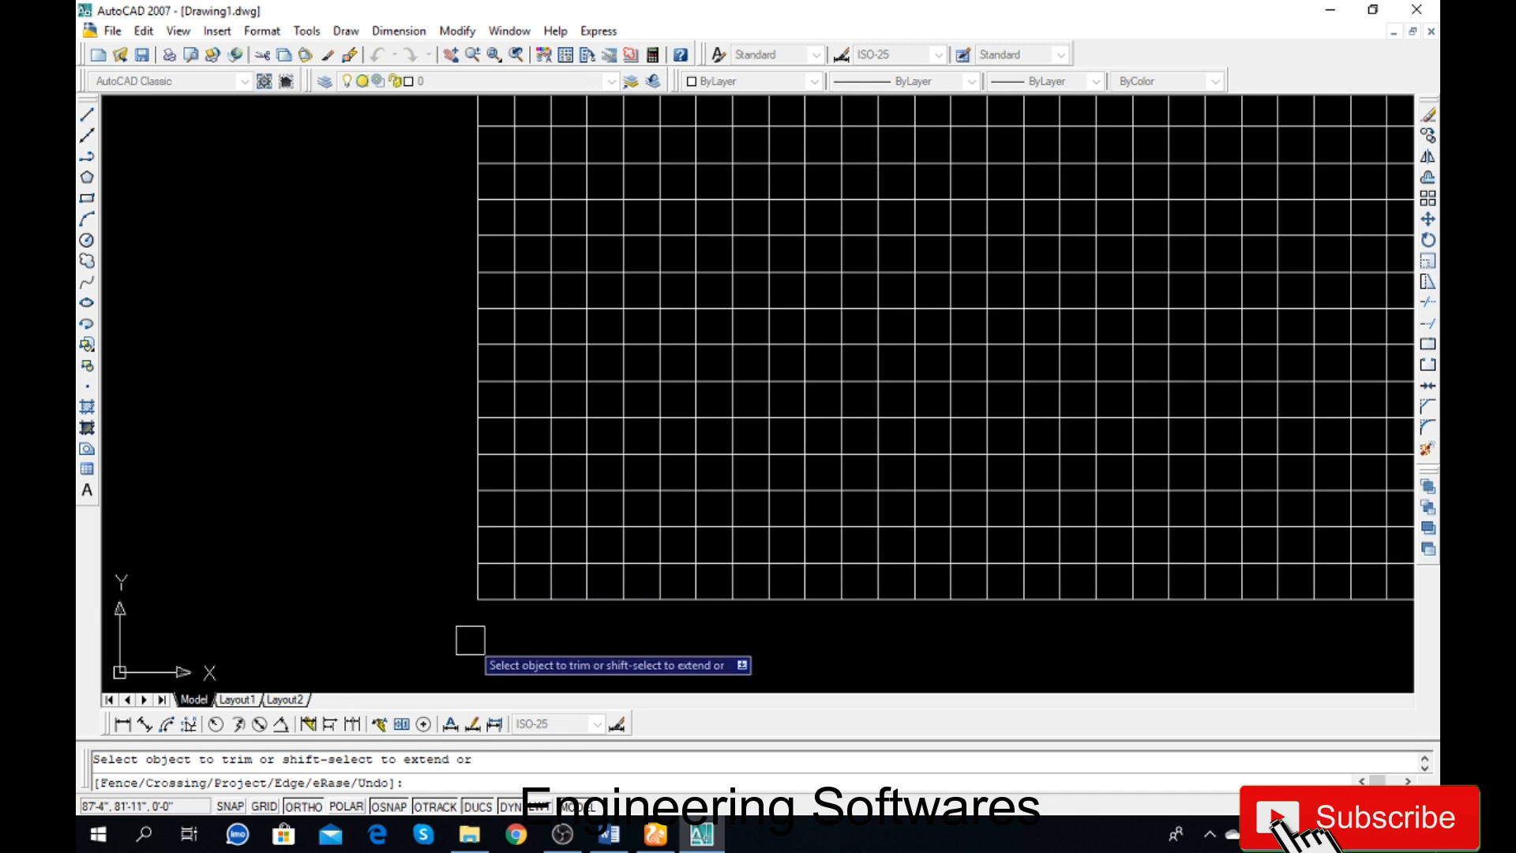
pyautogui.press('Escape')
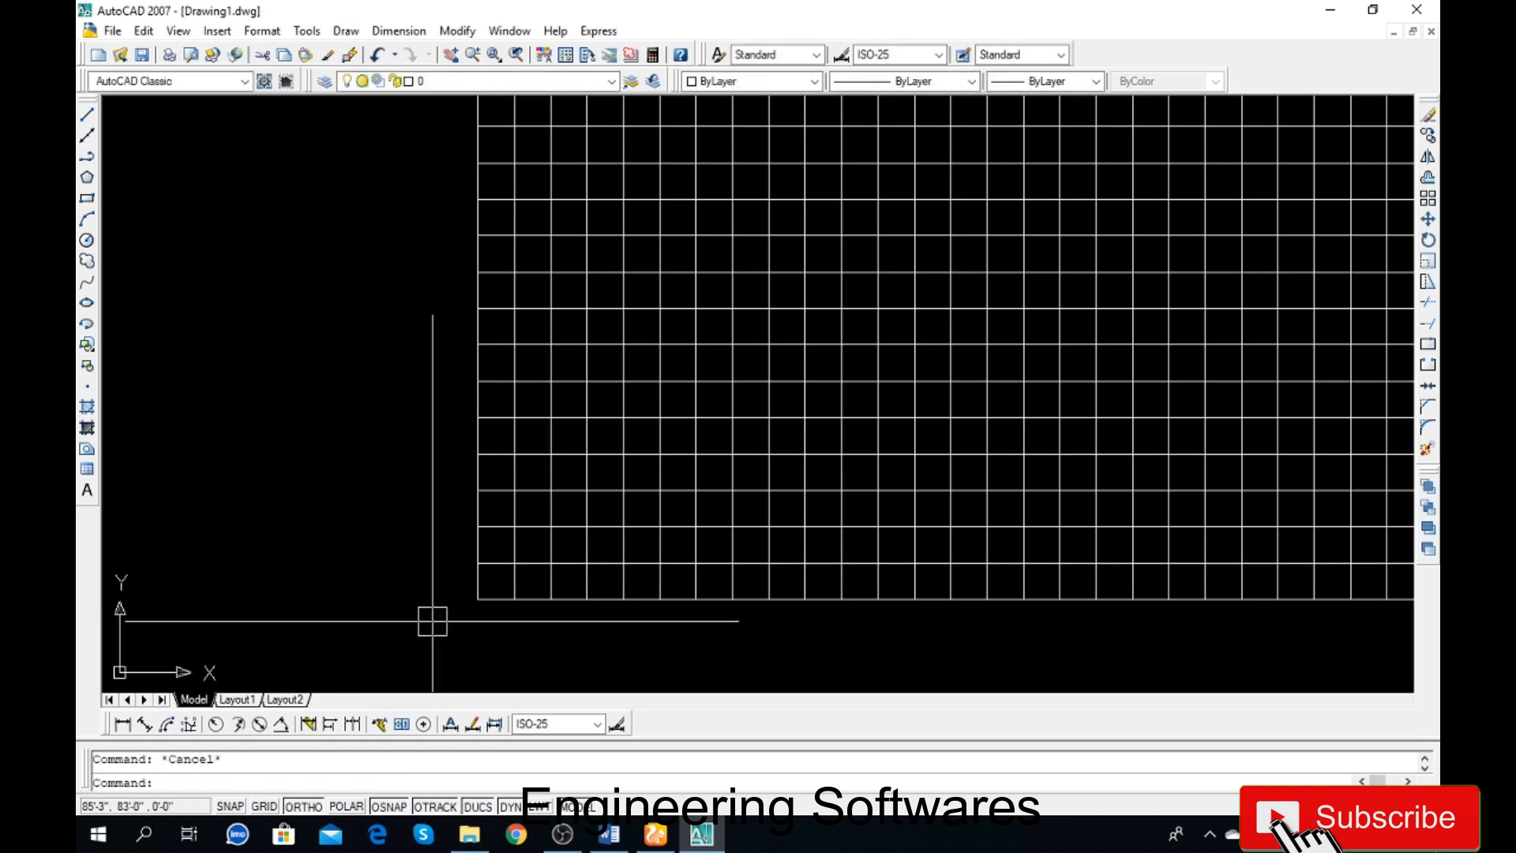
# Step: Examine the trimmed grid as a whole and its cells up close
pyautogui.scroll(2, 473, 539)
pyautogui.scroll(-5, 524, 474)
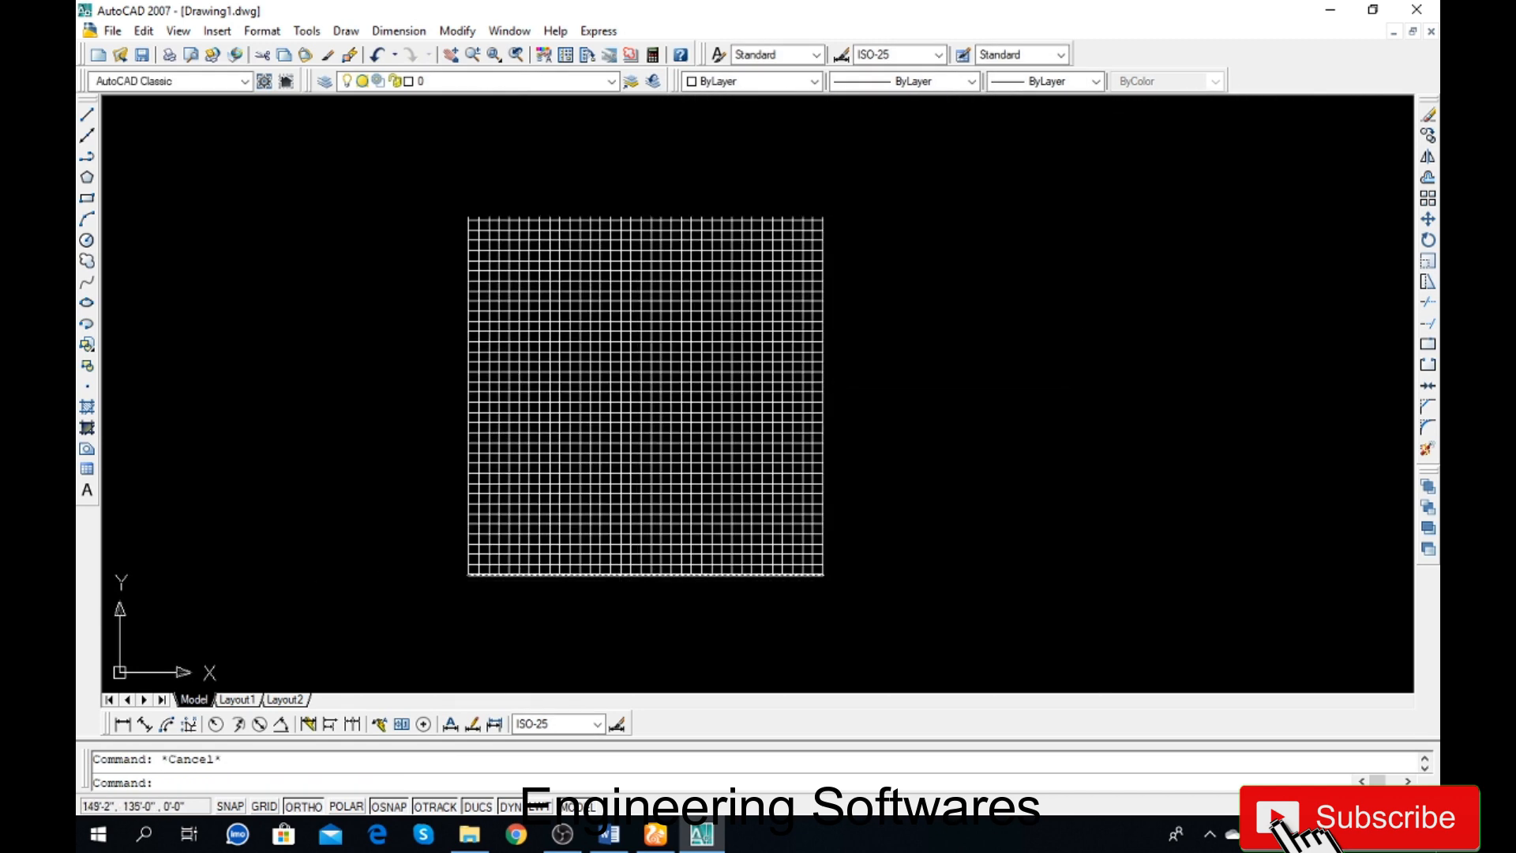
pyautogui.scroll(2, 631, 332)
pyautogui.scroll(3, 584, 253)
pyautogui.scroll(-7, 403, 269)
pyautogui.scroll(3, 454, 567)
pyautogui.scroll(3, 494, 453)
pyautogui.scroll(-3, 710, 416)
pyautogui.scroll(2, 676, 464)
pyautogui.scroll(1, 504, 415)
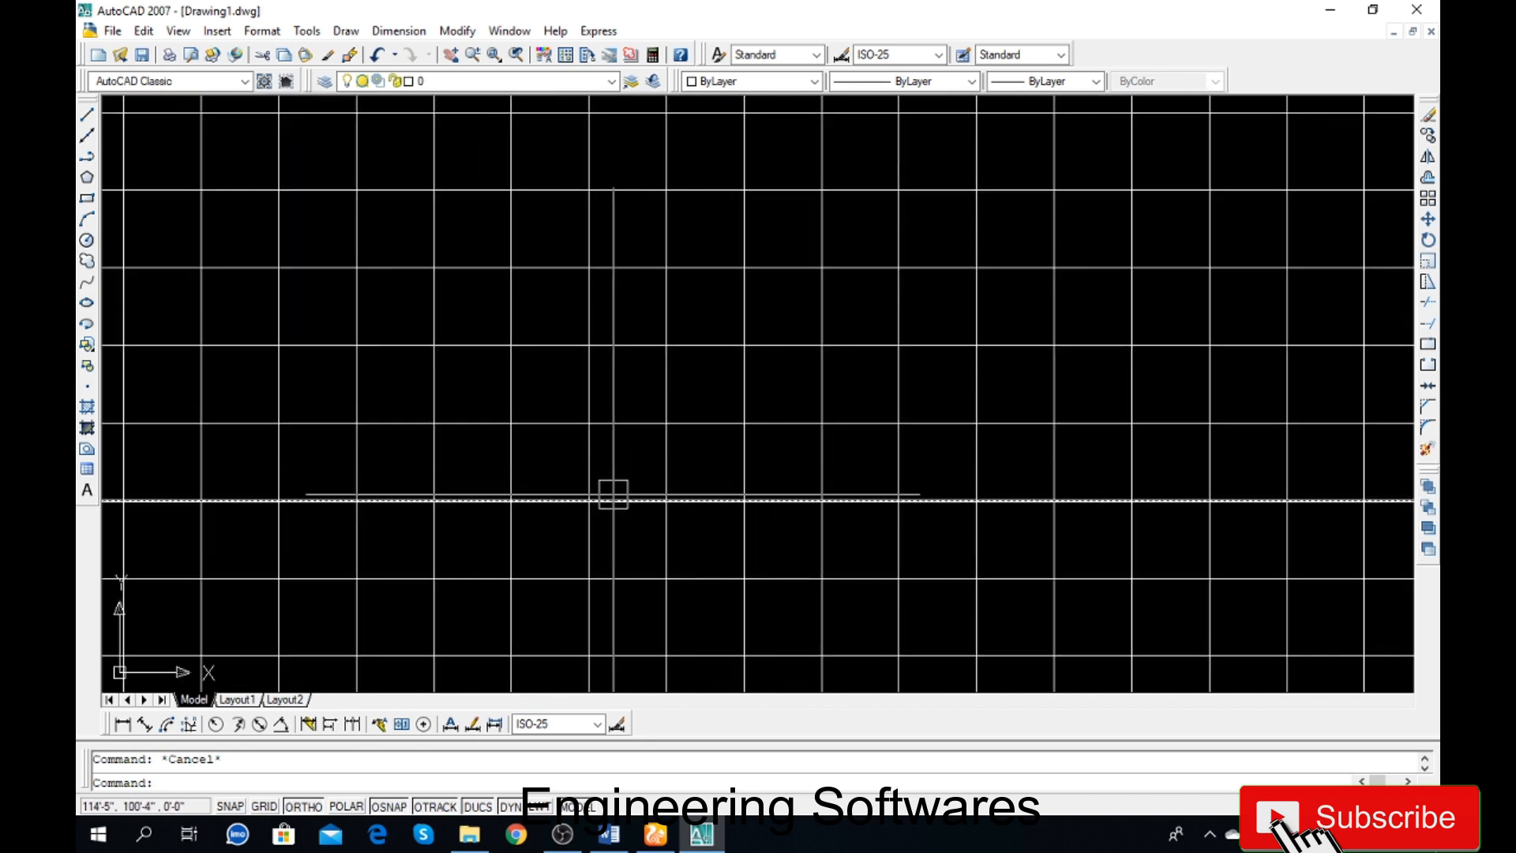